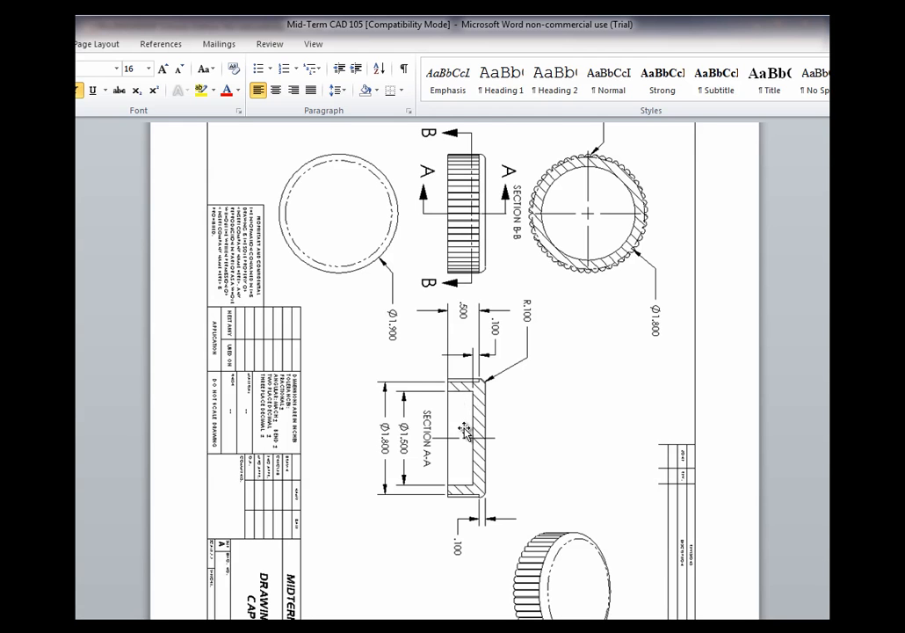
Review the bottle and cap section drawings in the Mid-Term CAD 105 document
scroll(507, 466, "down", 3)
scroll(507, 459, "down", 15)
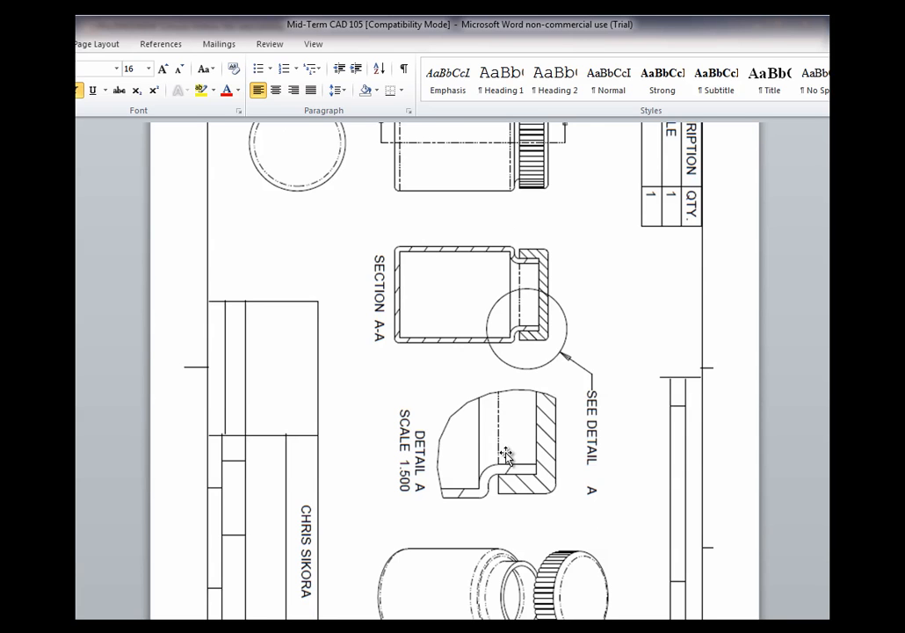
scroll(507, 453, "down", 3)
scroll(509, 446, "up", 4)
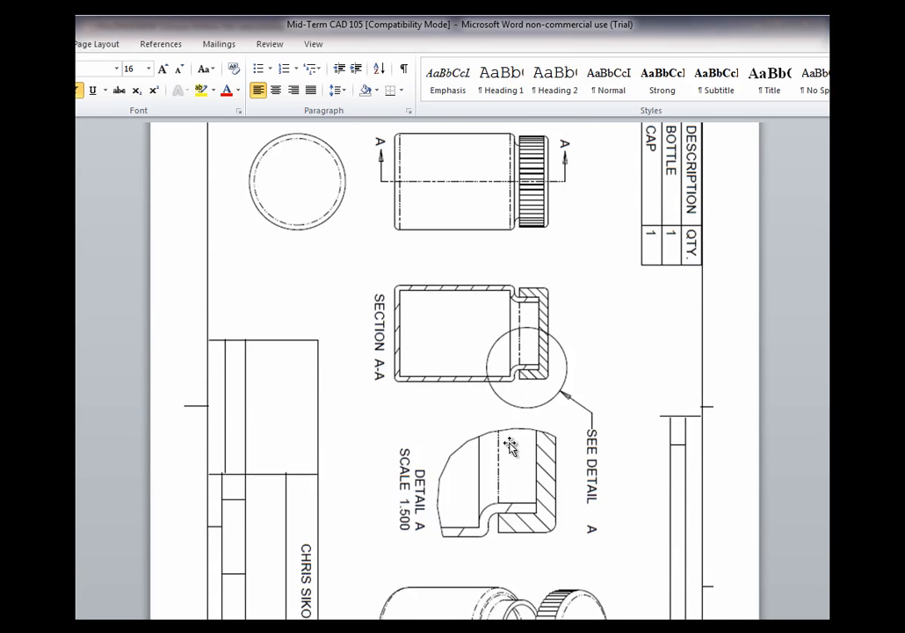
scroll(509, 446, "up", 1)
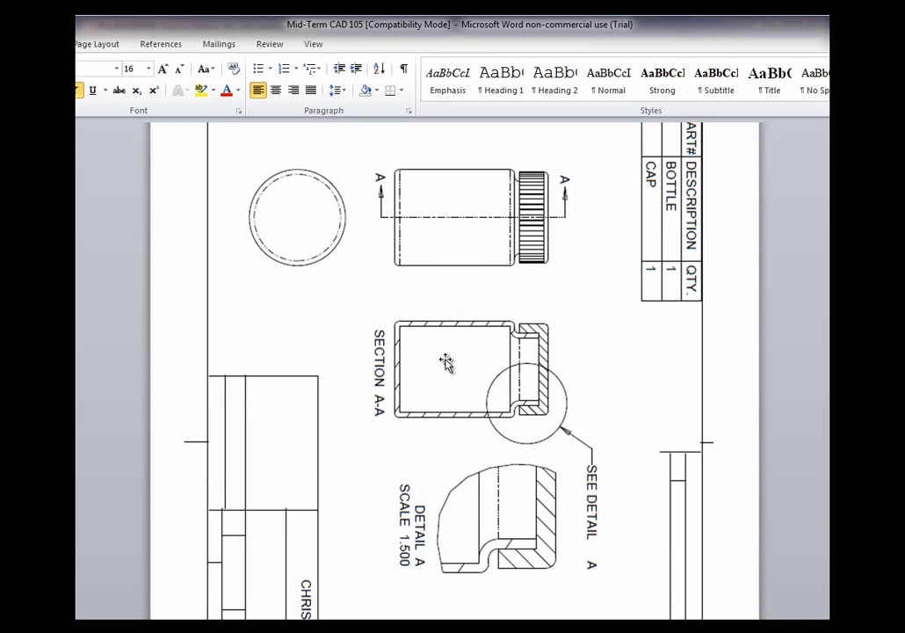
scroll(510, 474, "down", 5)
scroll(510, 446, "down", 1)
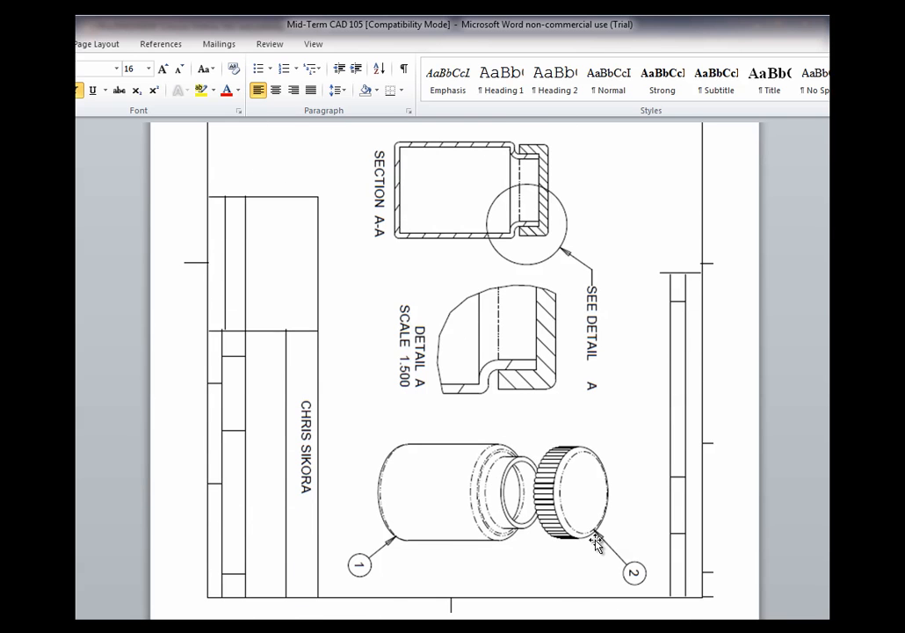
scroll(598, 539, "up", 7)
scroll(485, 359, "down", 7)
scroll(450, 264, "down", 20)
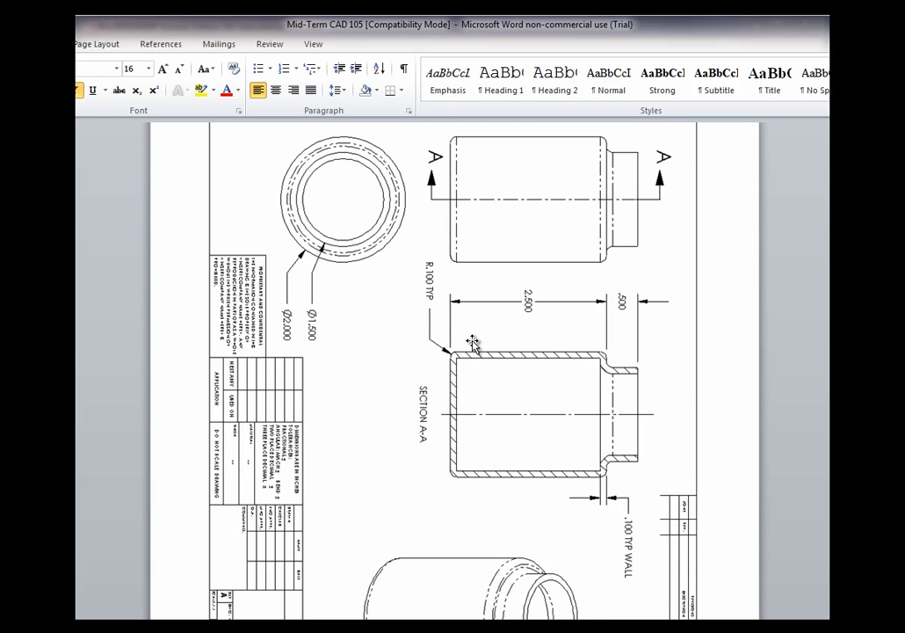
Close the drawing document and narrow the folder navigator pane
key("alt+F4")
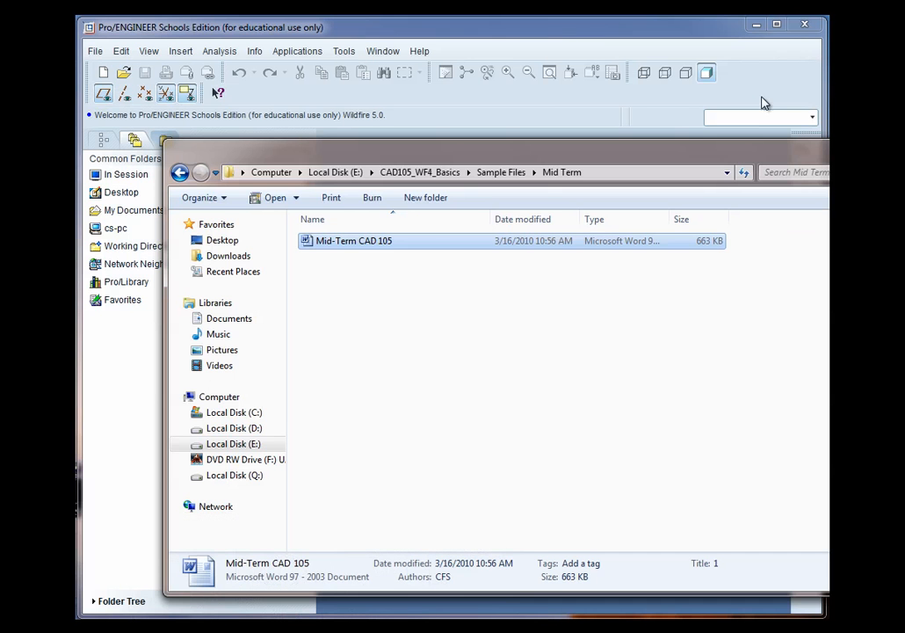
left_click(365, 28)
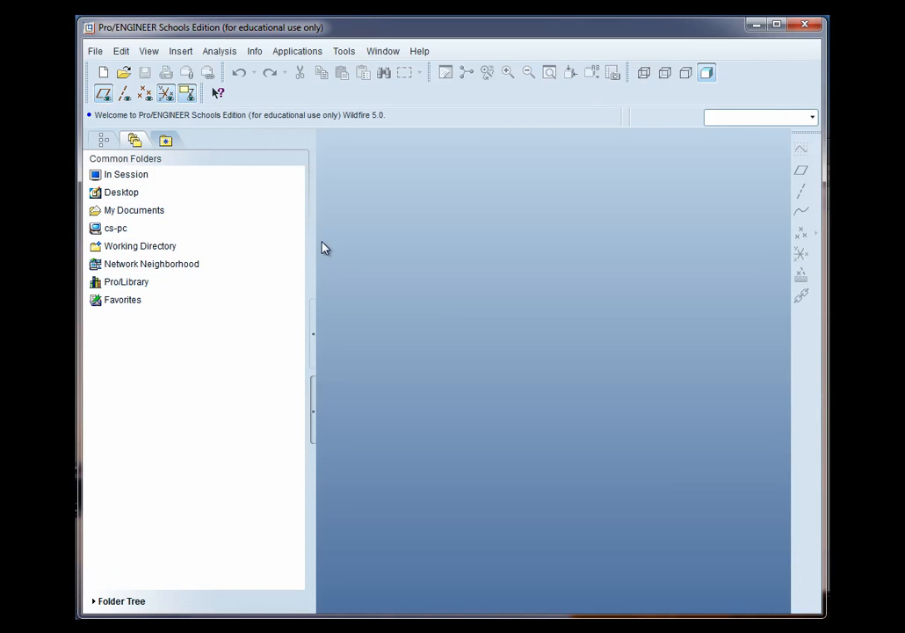
left_click_drag(316, 242, 241, 241)
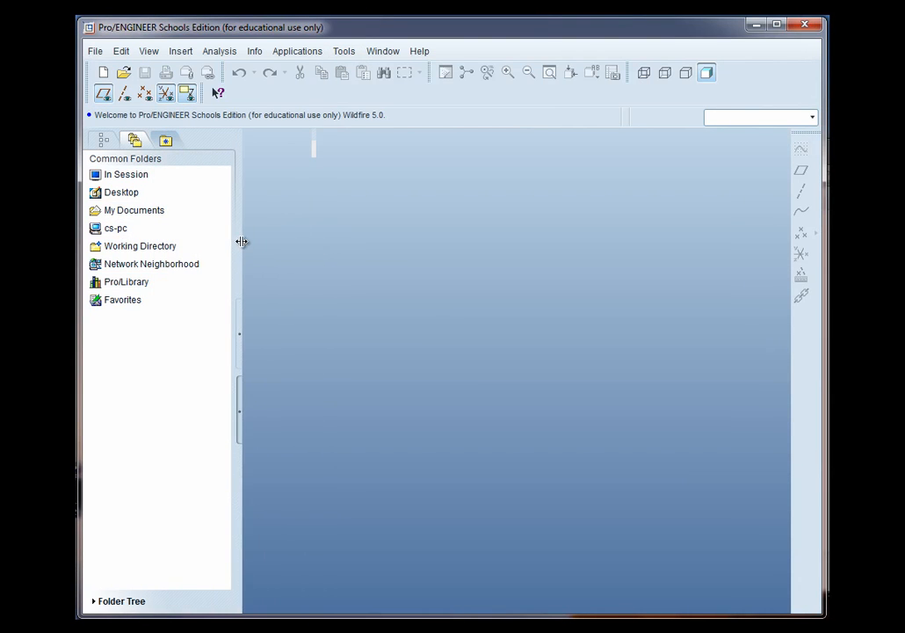
Create a new solid part named BOTTLE using the default template
left_click(98, 71)
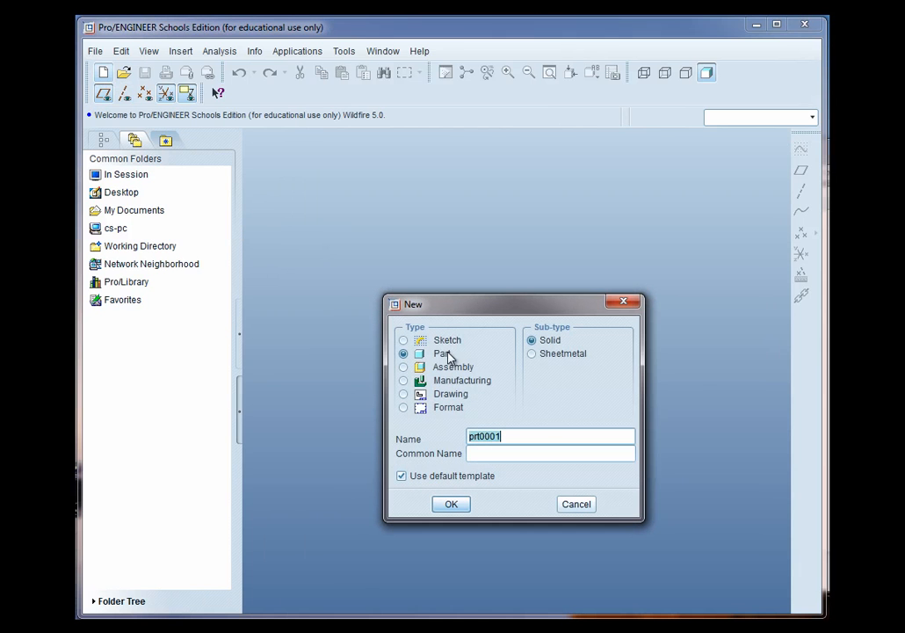
type("BOTTLE")
left_click(449, 505)
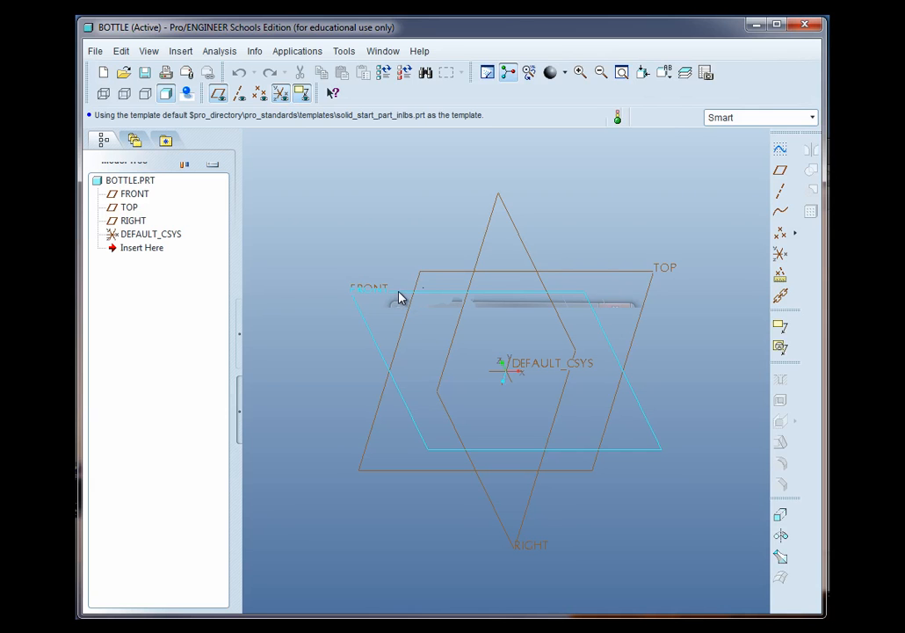
Start a sketch on the FRONT datum plane with the default orientation reference
left_click(781, 153)
left_click(658, 274)
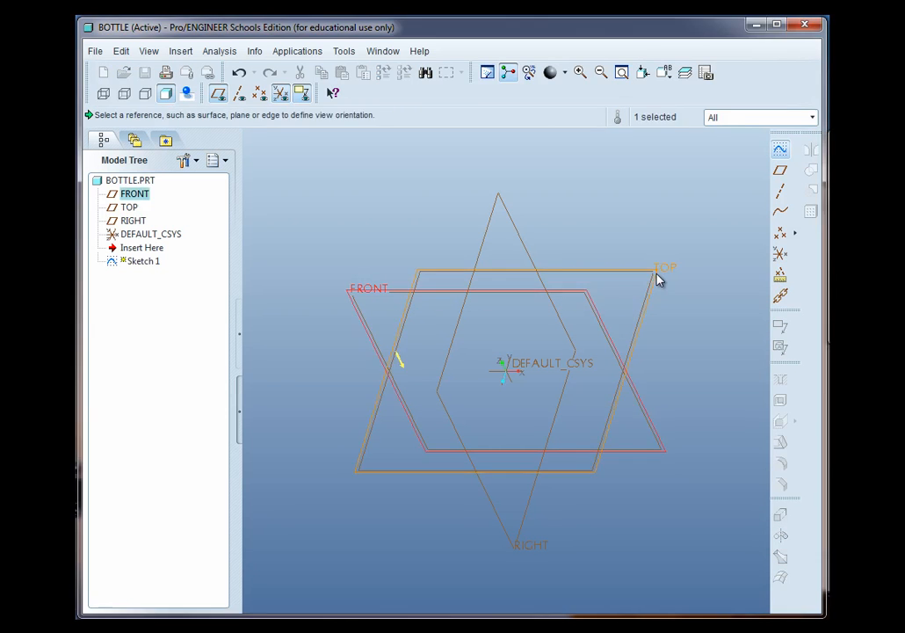
middle_click(658, 302)
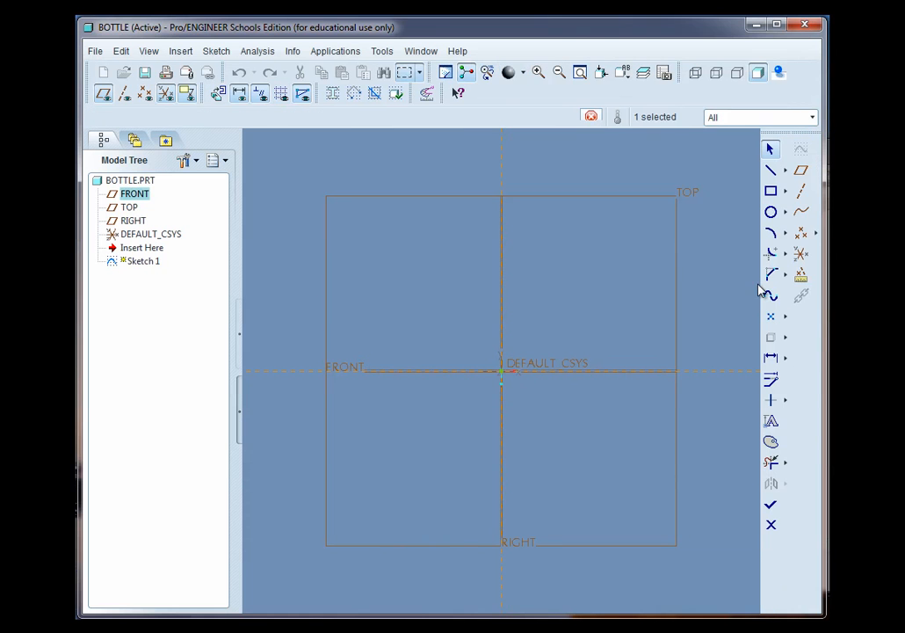
Sketch a circle centered on the origin and set its diameter to 2
left_click(771, 214)
left_click(502, 371)
left_click(567, 356)
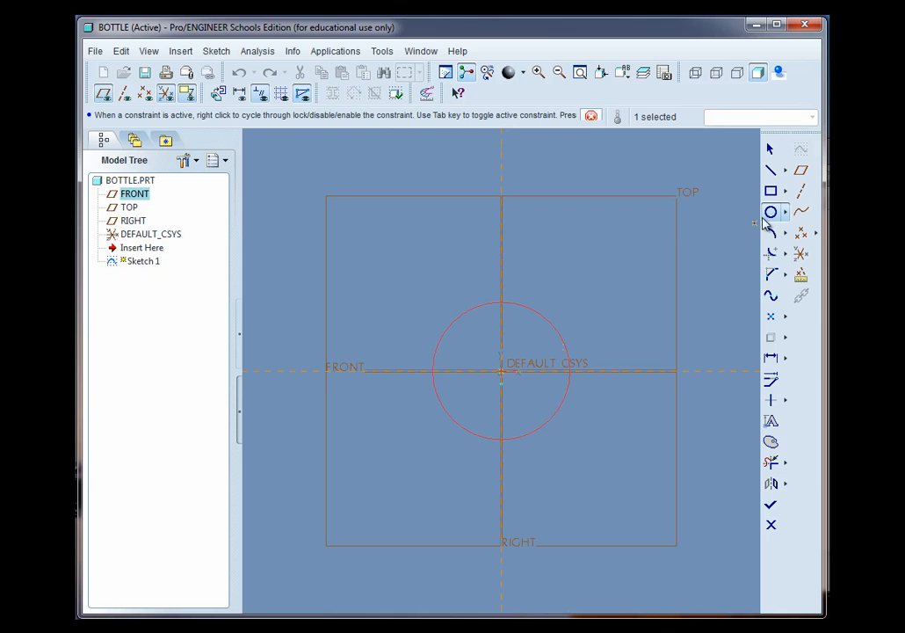
middle_click(590, 324)
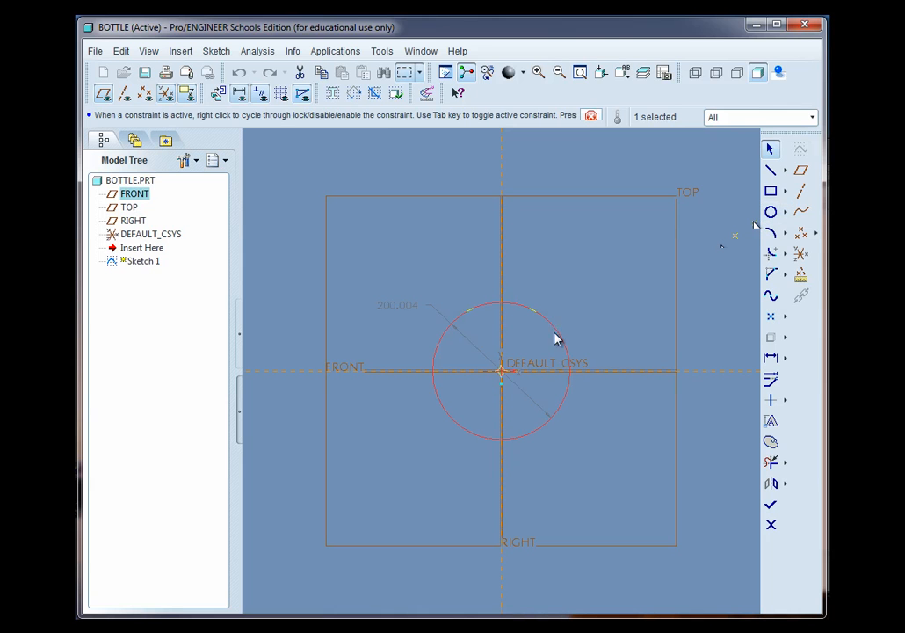
double_click(392, 307)
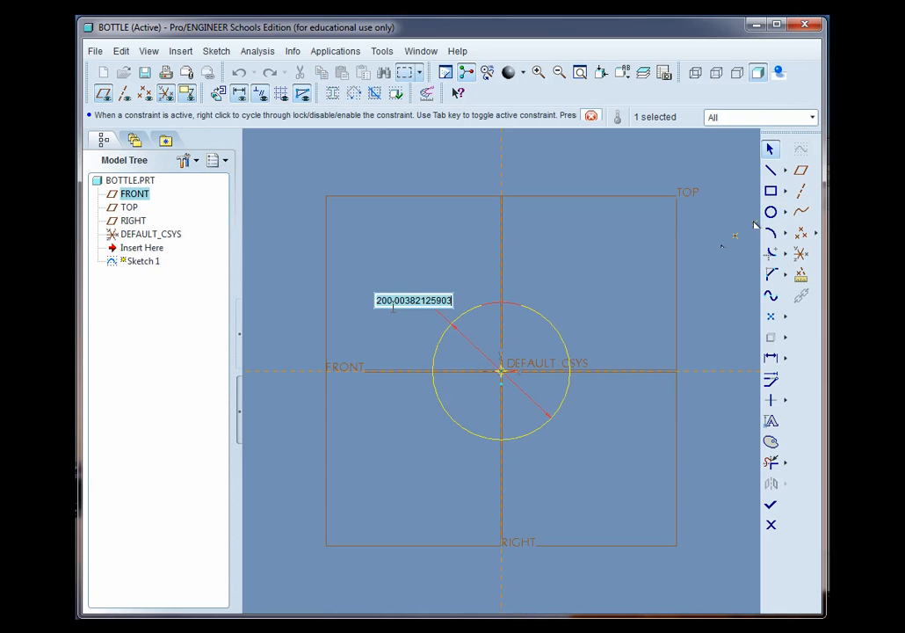
type("2")
key("Return")
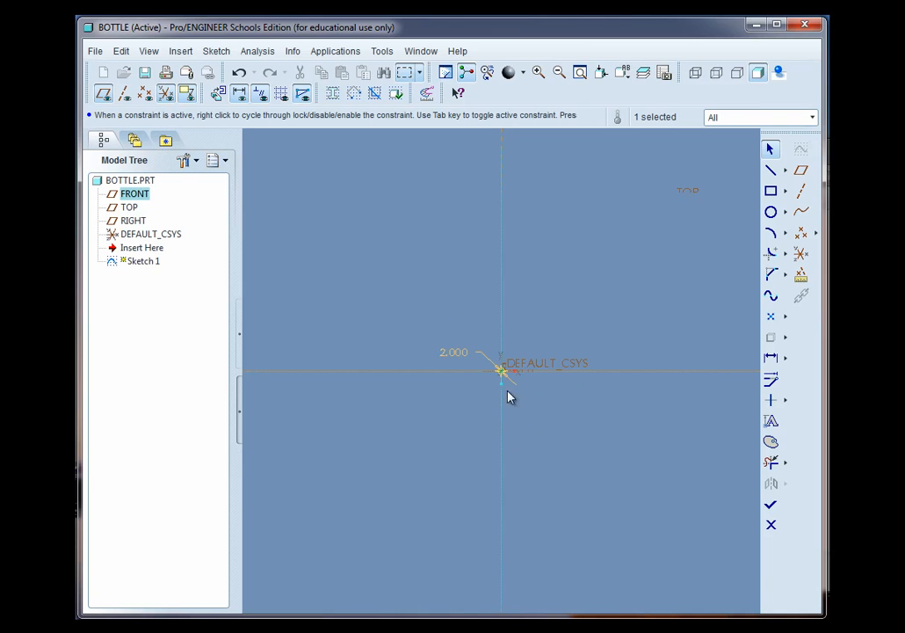
Finish the sketch and extrude it to a depth of 2.5
left_click(581, 74)
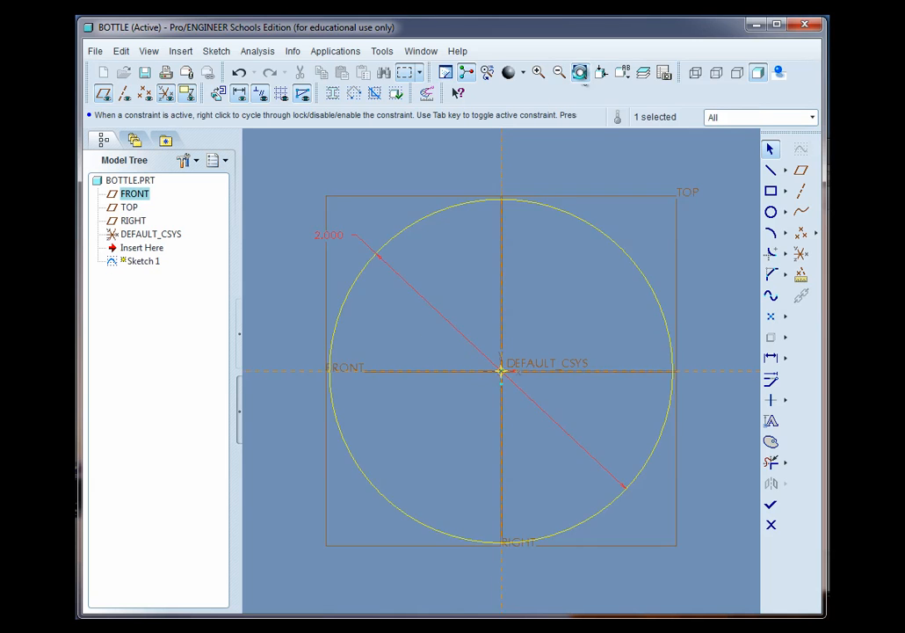
mouse_move(517, 426)
middle_mouse_down()
mouse_move(495, 372)
mouse_move(499, 393)
middle_mouse_up()
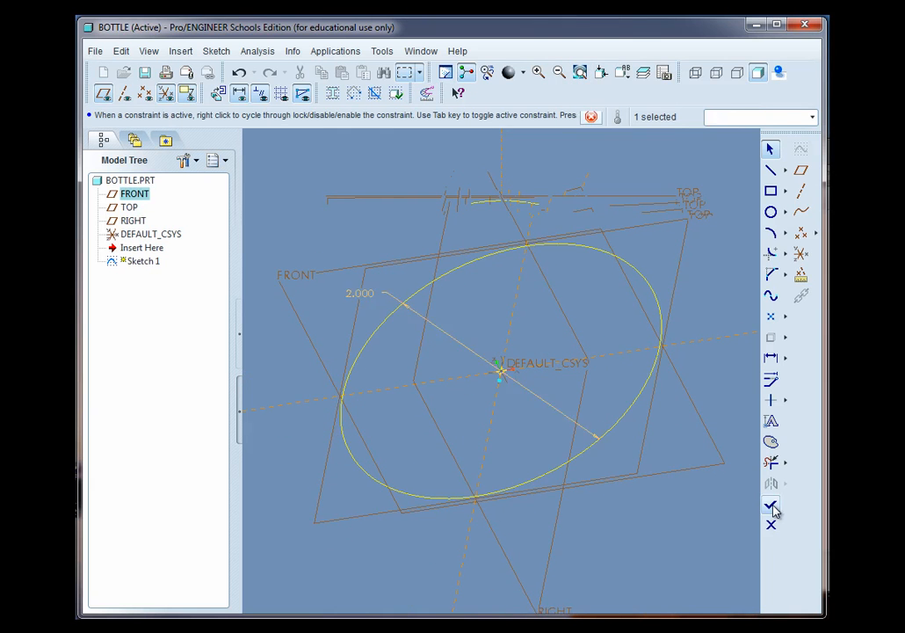
left_click(771, 504)
left_click(785, 521)
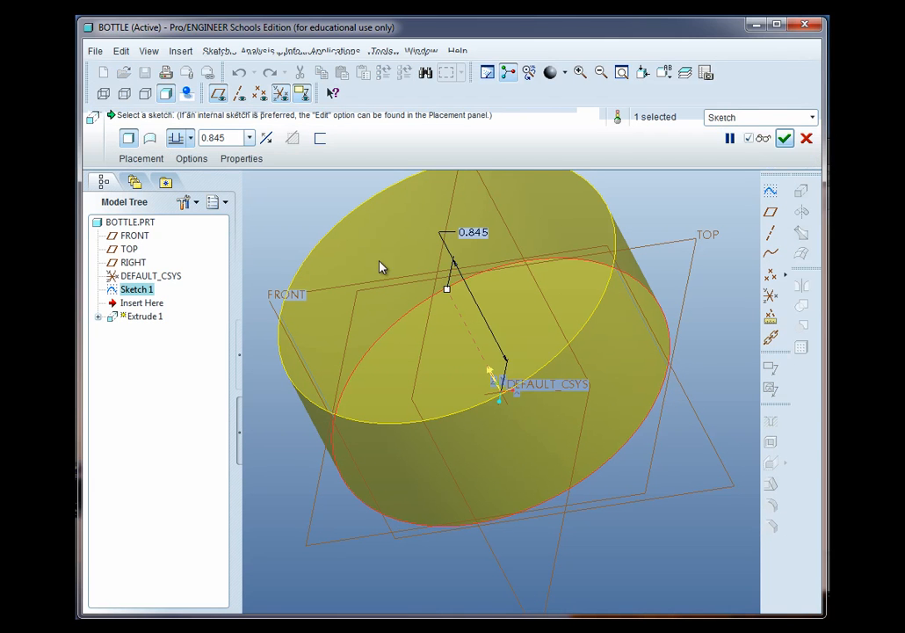
double_click(232, 138)
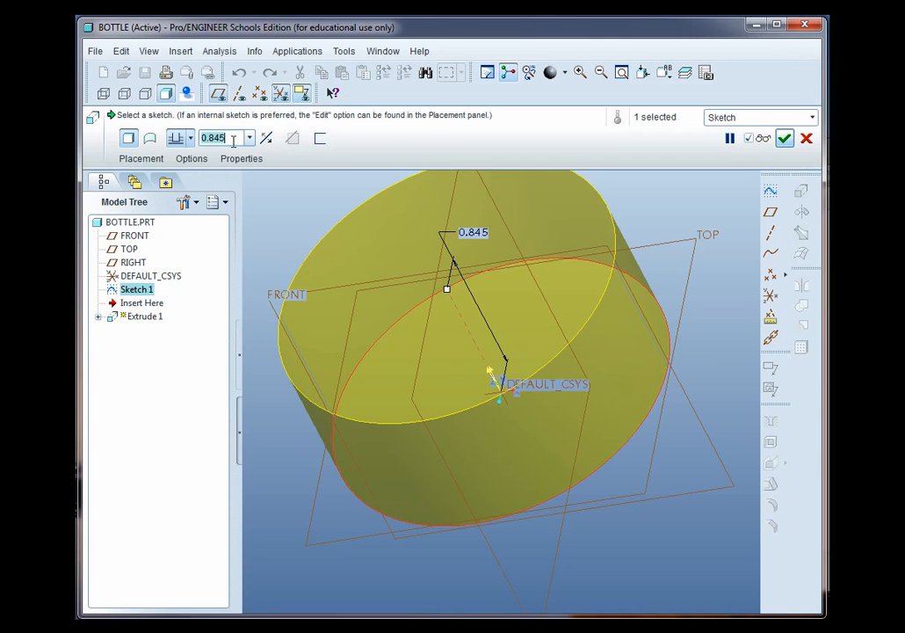
type("2.5")
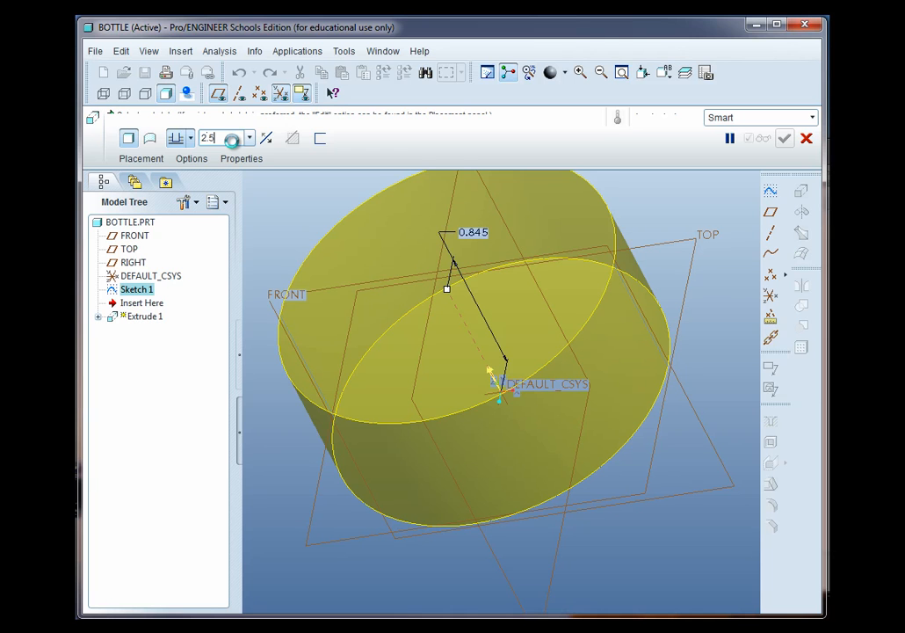
key("Return")
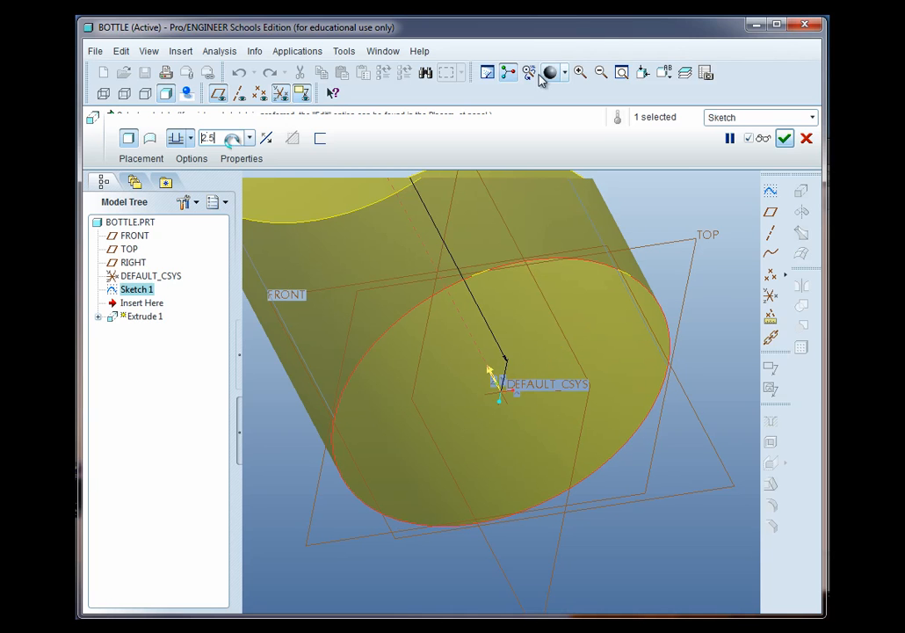
left_click(783, 140)
Open the system colors display settings
left_click(682, 421)
scroll(681, 427, "up", 3)
scroll(683, 433, "up", 2)
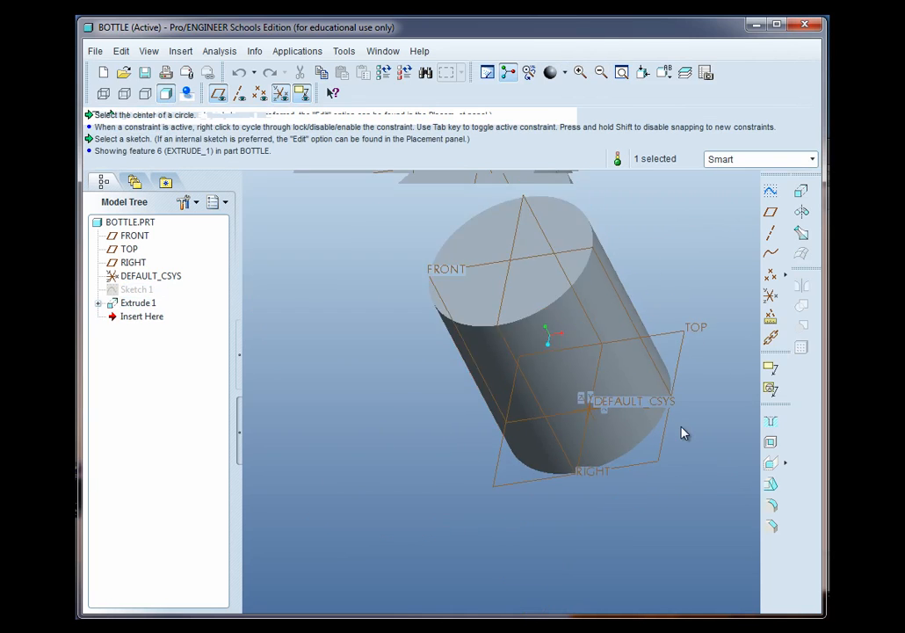
scroll(576, 204, "down", 3)
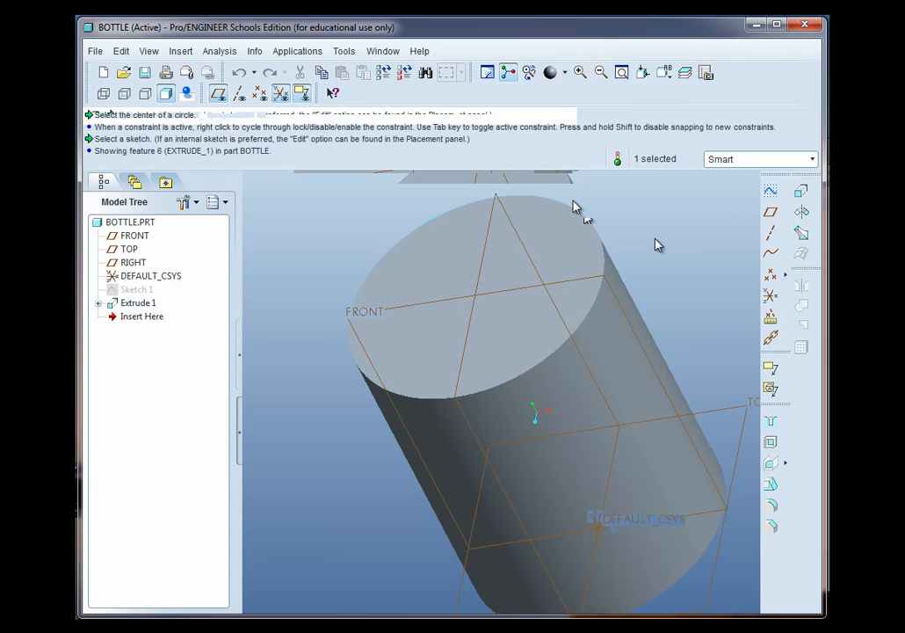
left_click(148, 51)
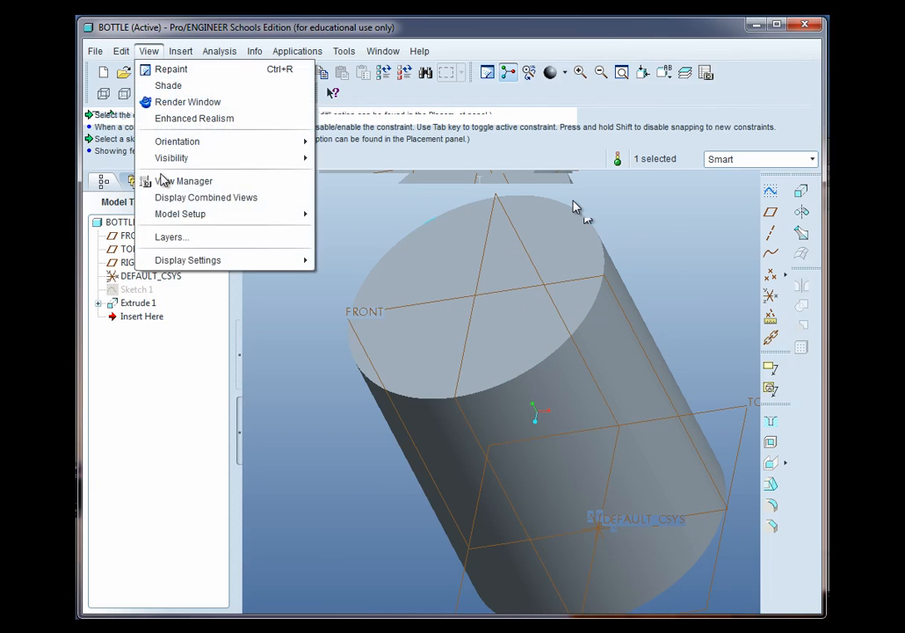
mouse_move(189, 260)
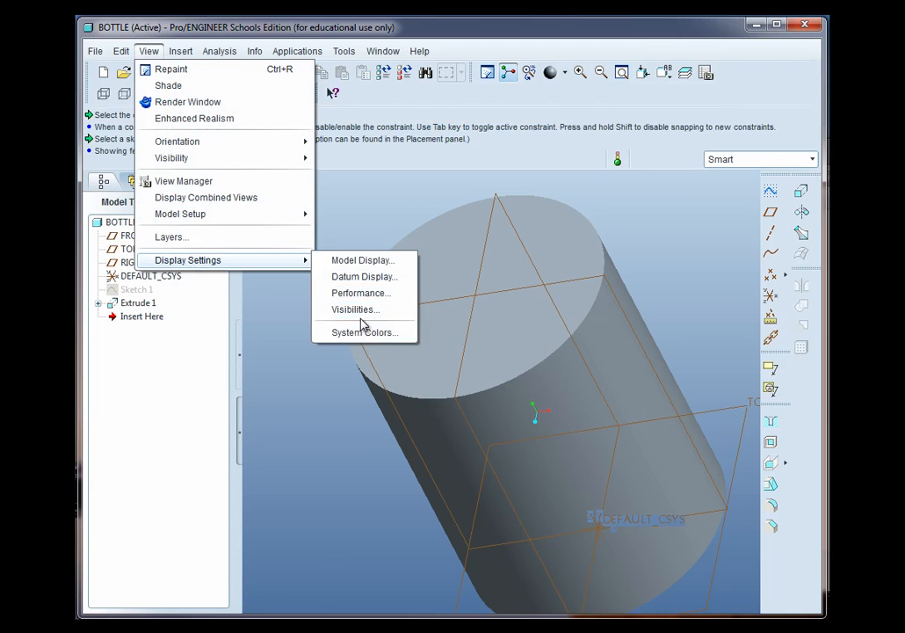
left_click(364, 333)
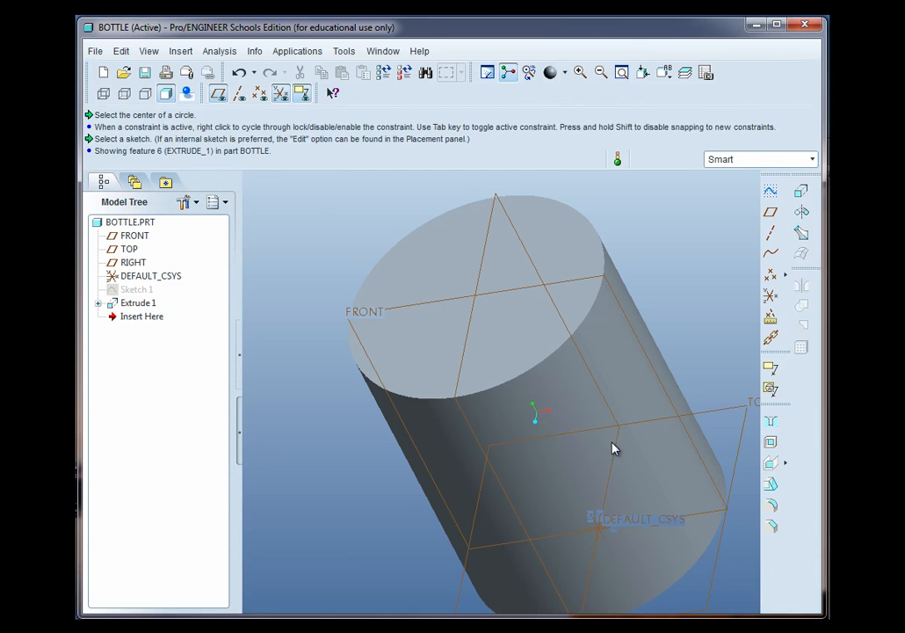
Open the model display settings to adjust how the part is shown
left_click(148, 51)
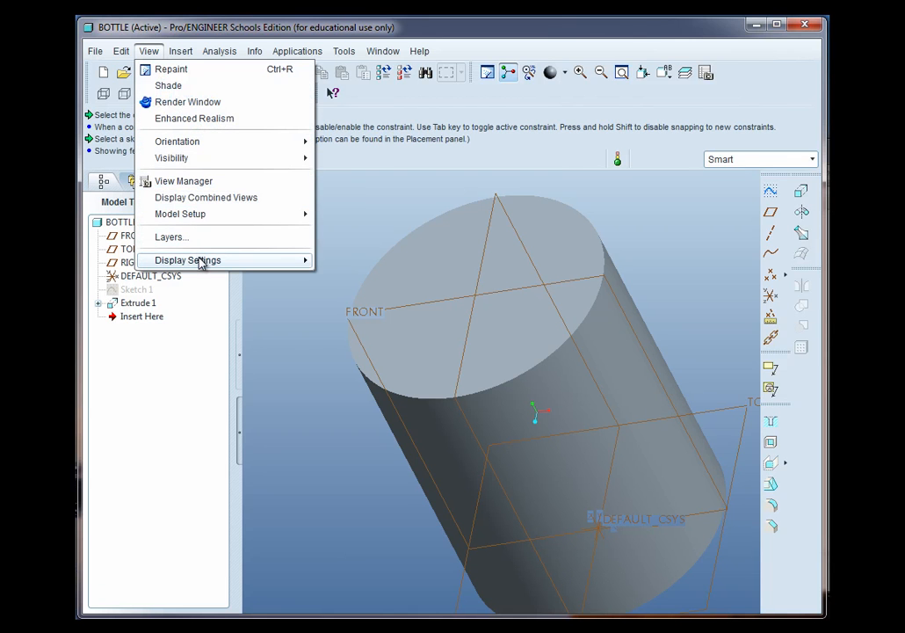
mouse_move(206, 260)
left_click(354, 260)
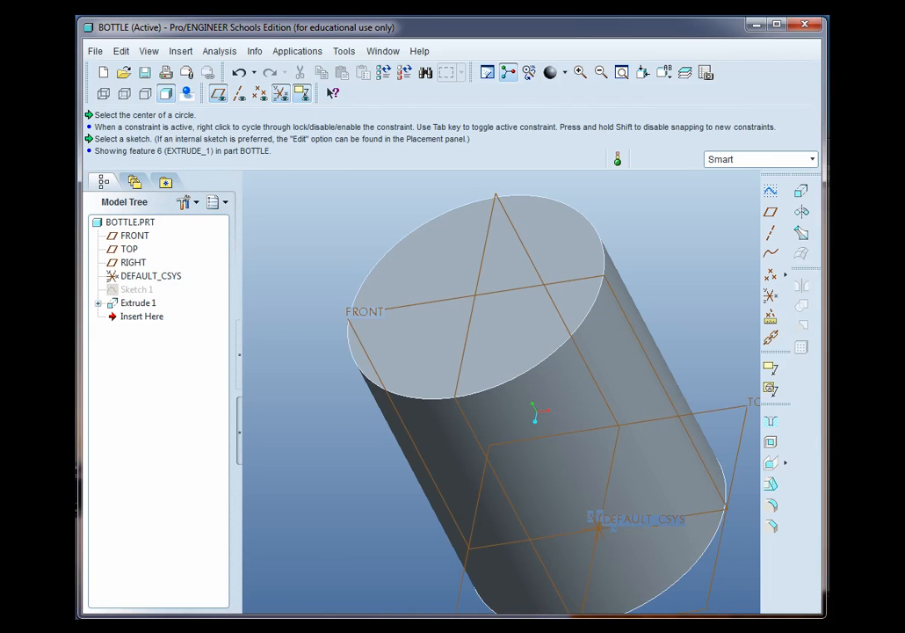
Start a new sketch on the top circular face of the cylinder
middle_click_drag(537, 326, 530, 326)
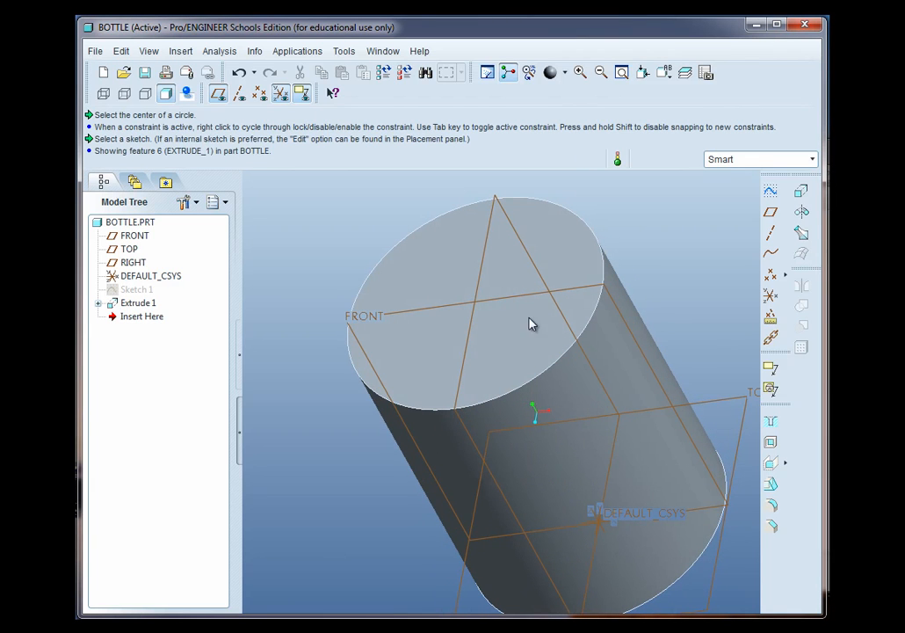
left_click(770, 191)
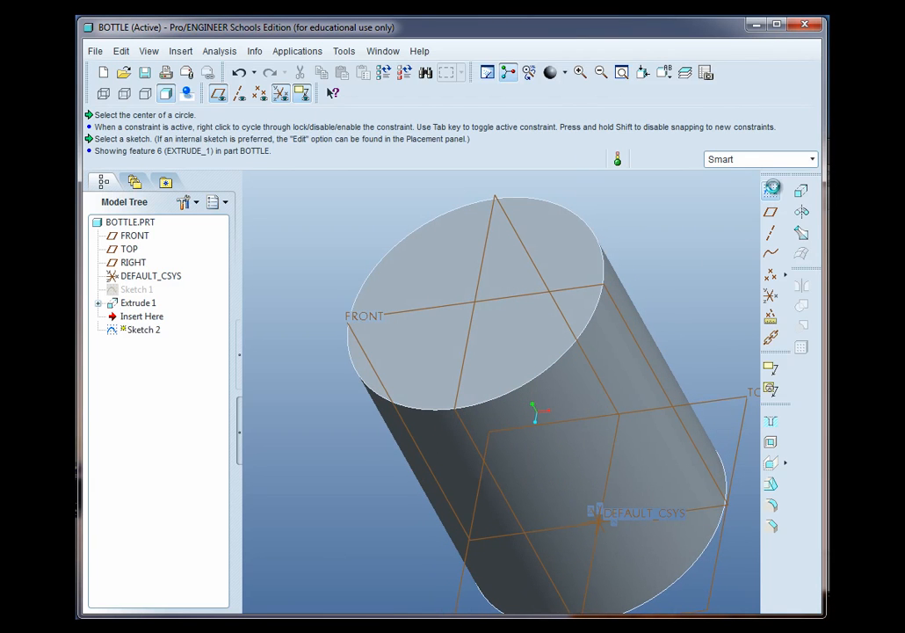
left_click(554, 266)
middle_click(551, 261)
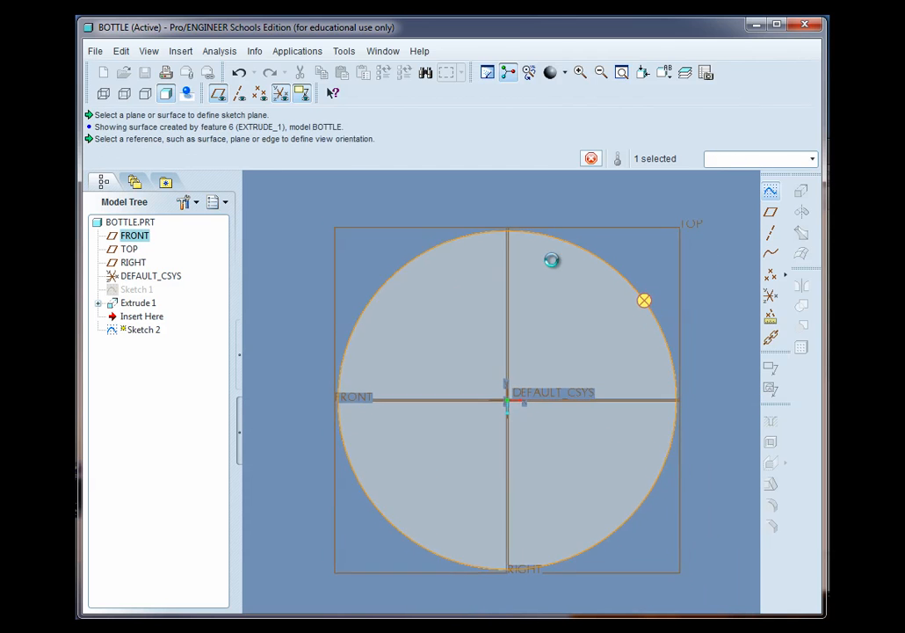
Sketch a circle centred on the origin, set its diameter to 1.5, and finish the sketch
left_click(769, 253)
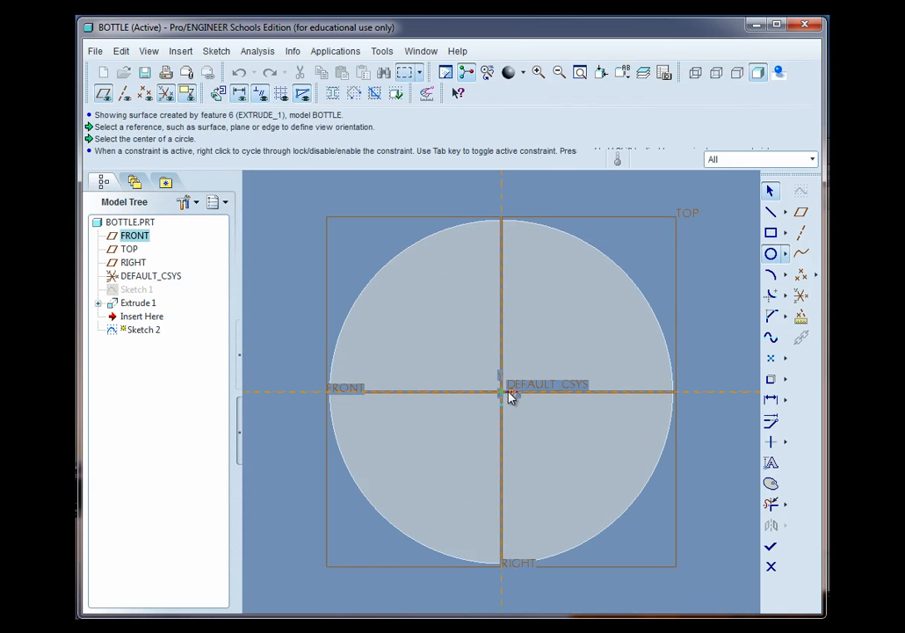
left_click(502, 393)
left_click(619, 308)
middle_click(652, 279)
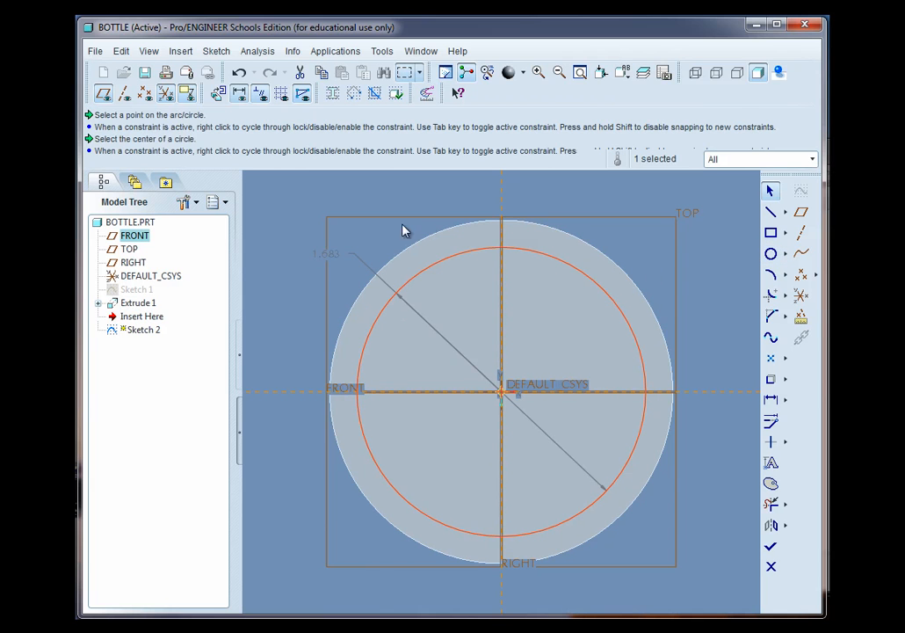
double_click(327, 253)
type("1")
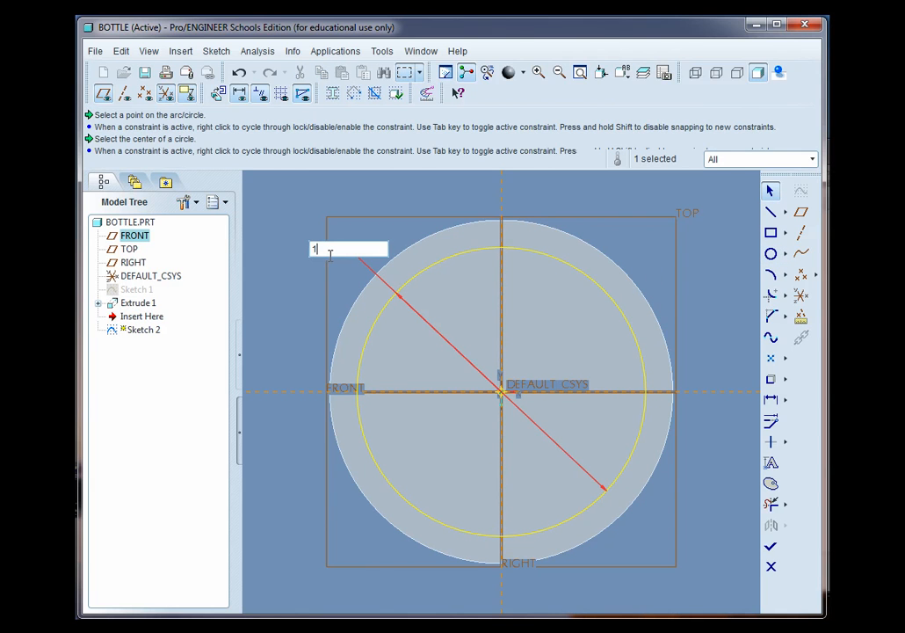
type(".5")
key("Return")
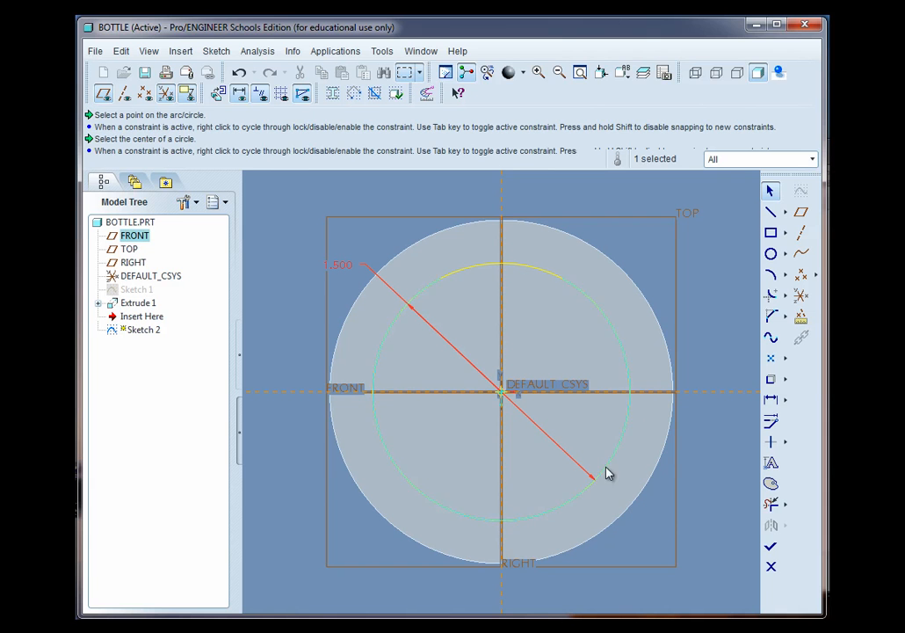
middle_click_drag(653, 493, 626, 483)
left_click(772, 549)
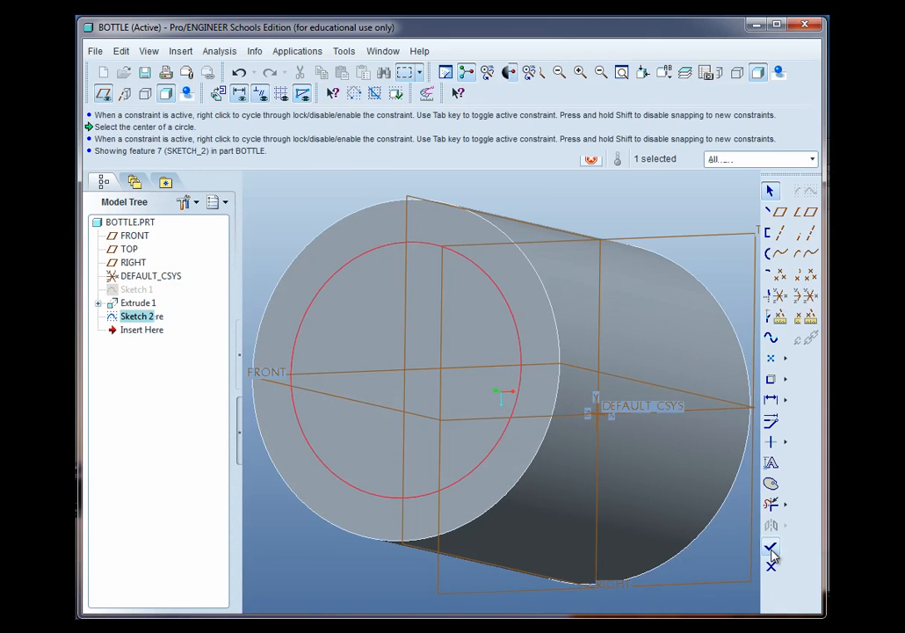
Extrude the new circle sketch to a depth of 0.5 to form the neck
left_click(811, 215)
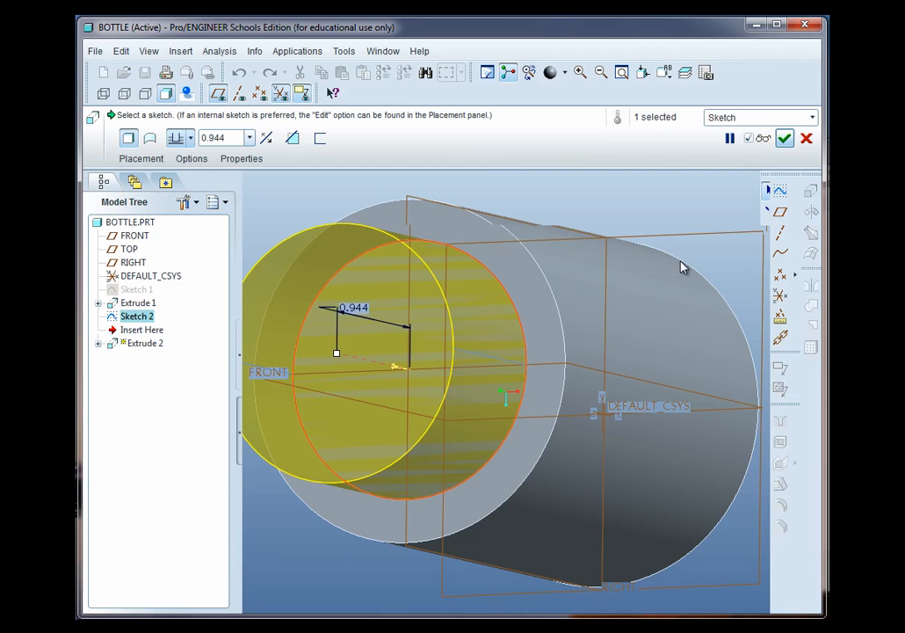
double_click(237, 138)
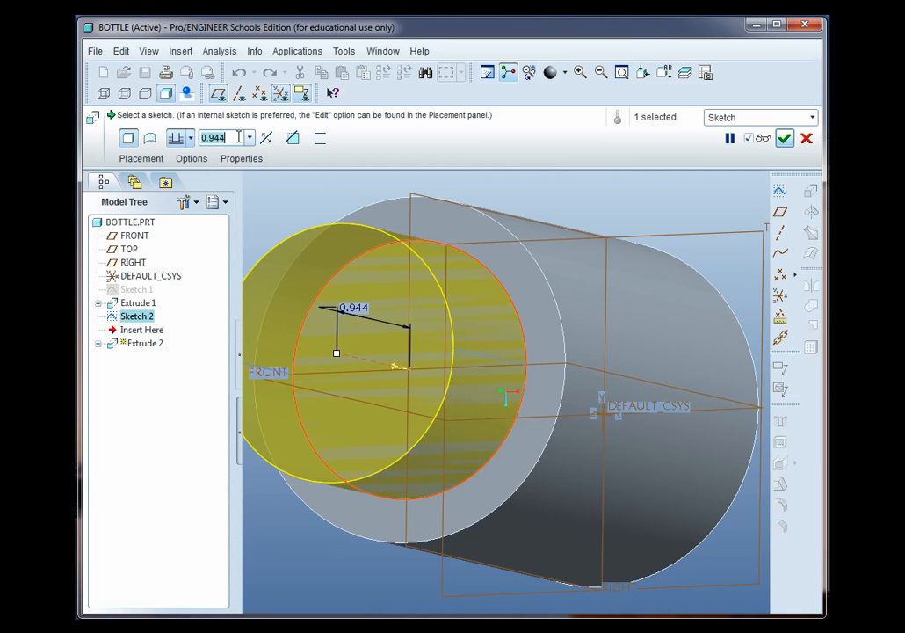
type(".5")
key("Return")
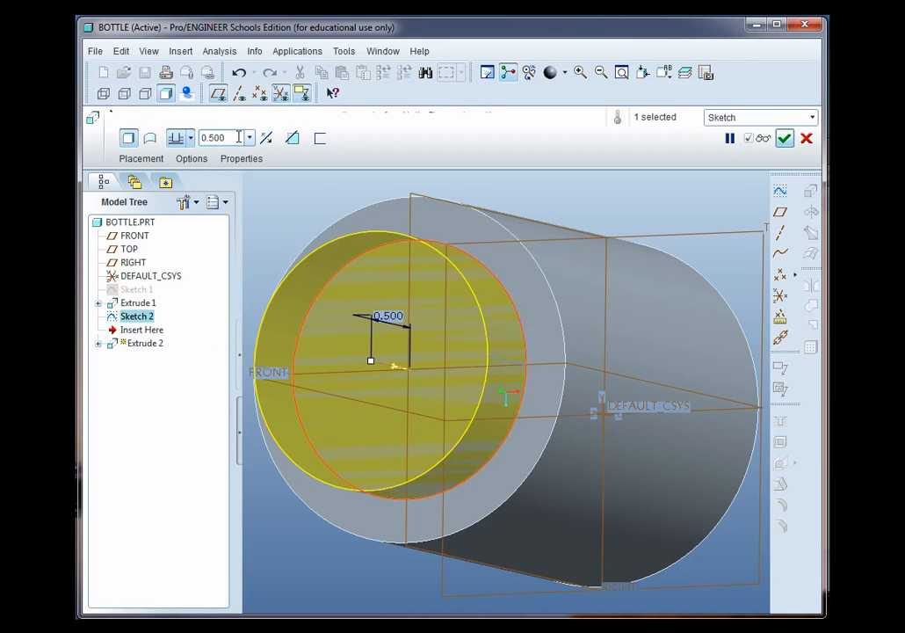
left_click(784, 138)
Turn on enhanced realistic shading so the part displays with shadows and reflections
mouse_move(524, 401)
middle_mouse_down()
mouse_move(505, 398)
mouse_move(516, 342)
middle_mouse_up()
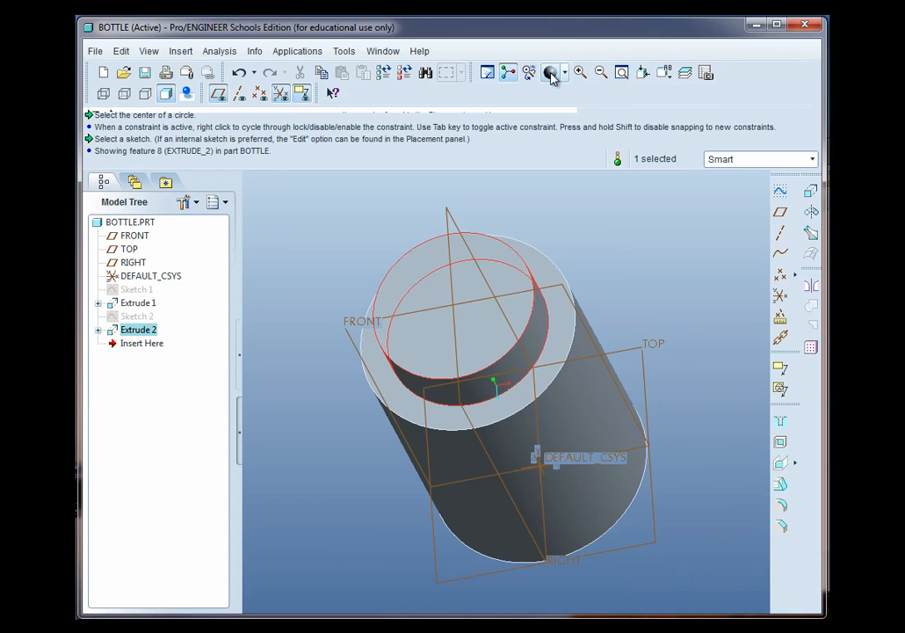
left_click(187, 94)
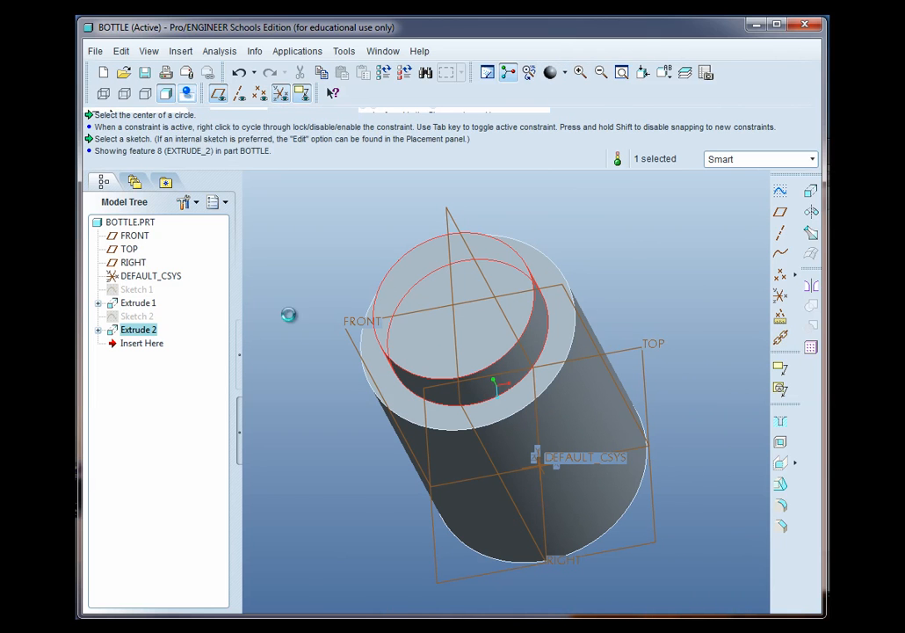
middle_click_drag(374, 384, 600, 425)
left_click(662, 384)
middle_click_drag(675, 362, 678, 376)
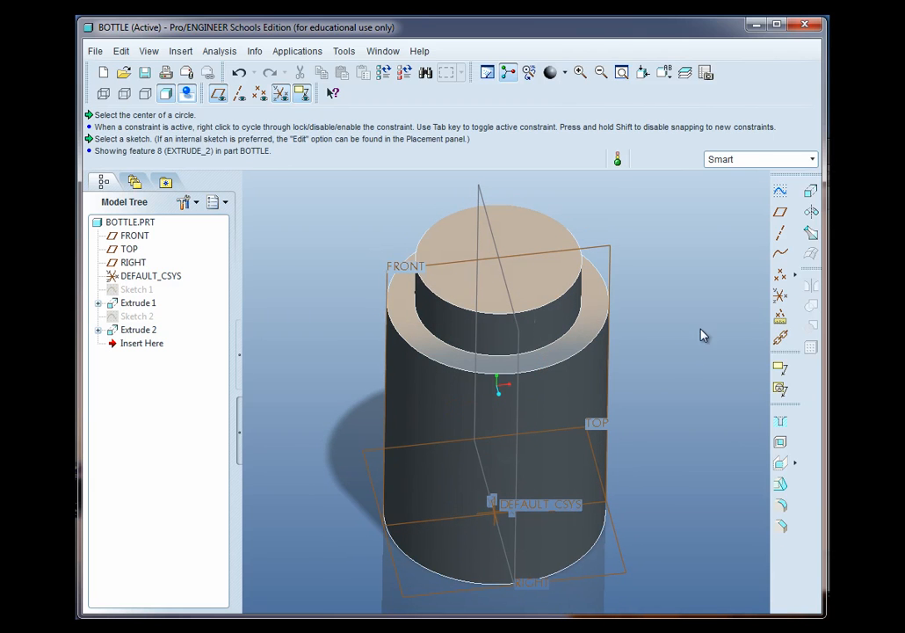
Add a 0.1 round to the bottom edge of the body and the edges where the neck meets the body
left_click(780, 505)
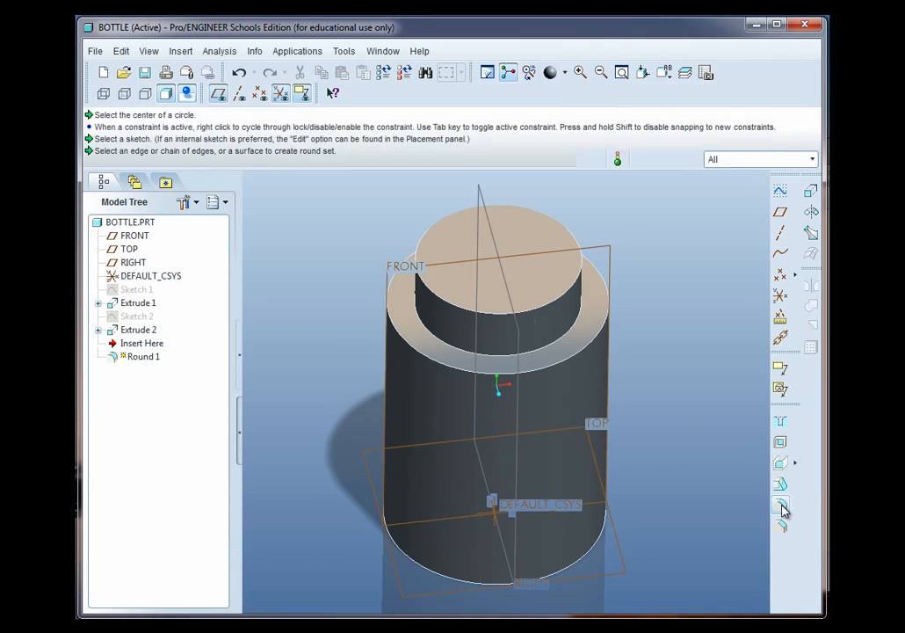
left_click(209, 138)
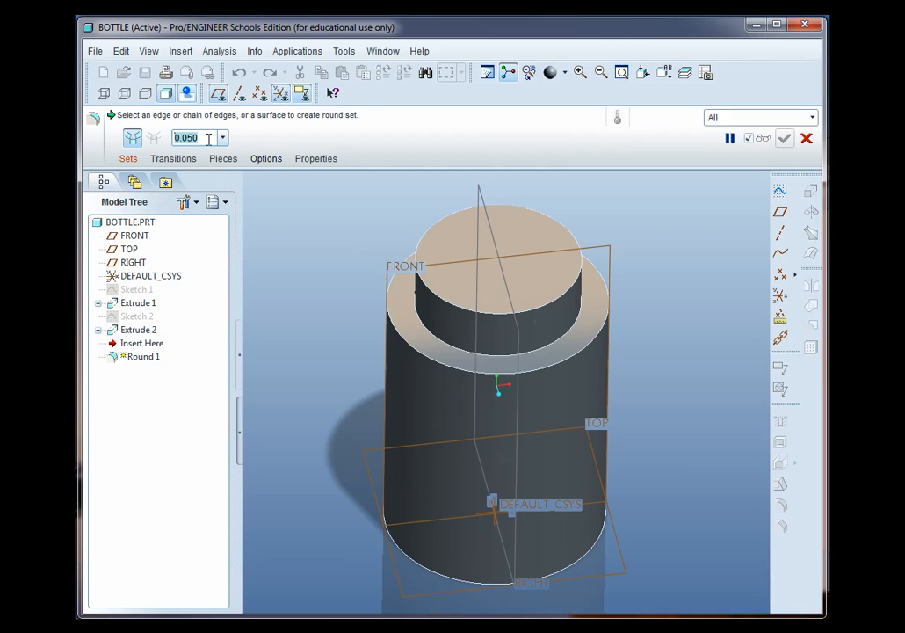
key("BackSpace")
type(".1")
key("Return")
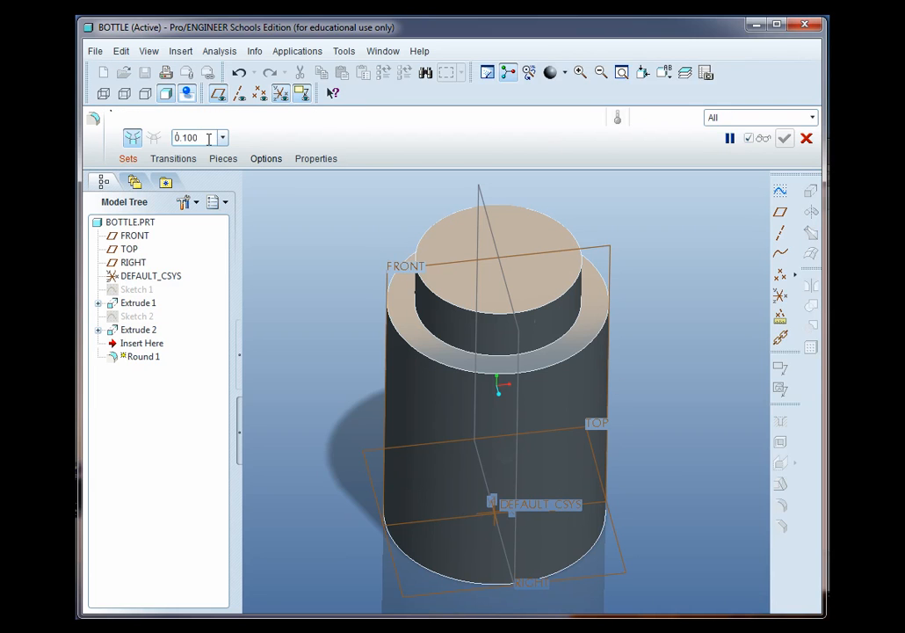
left_click(401, 553)
left_click(425, 358, "ctrl")
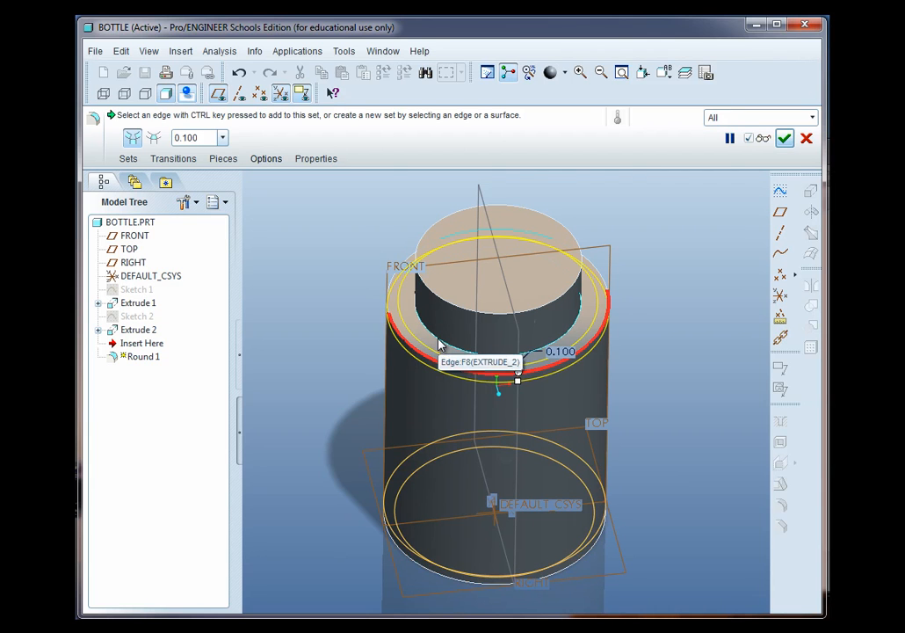
left_click(439, 343)
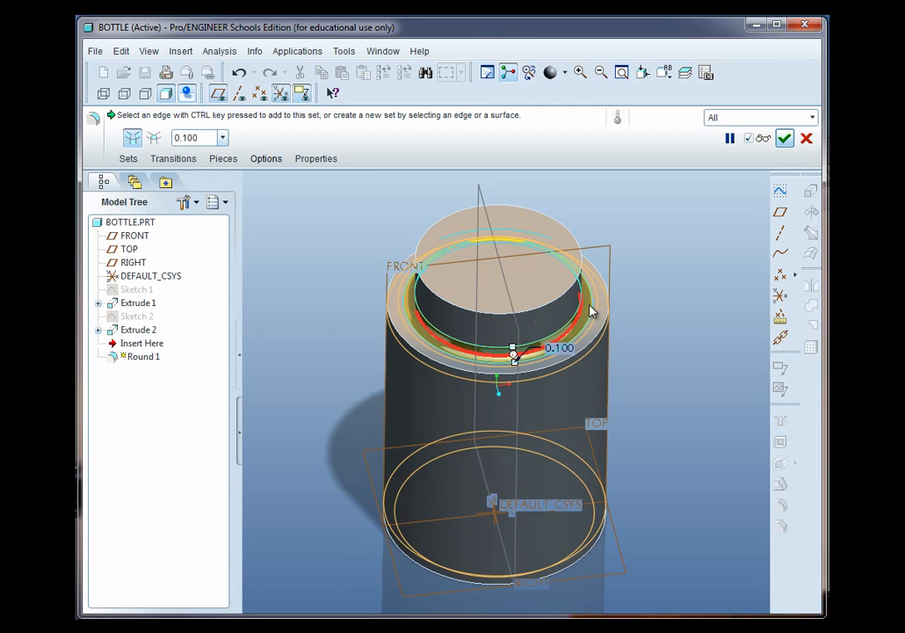
left_click(784, 138)
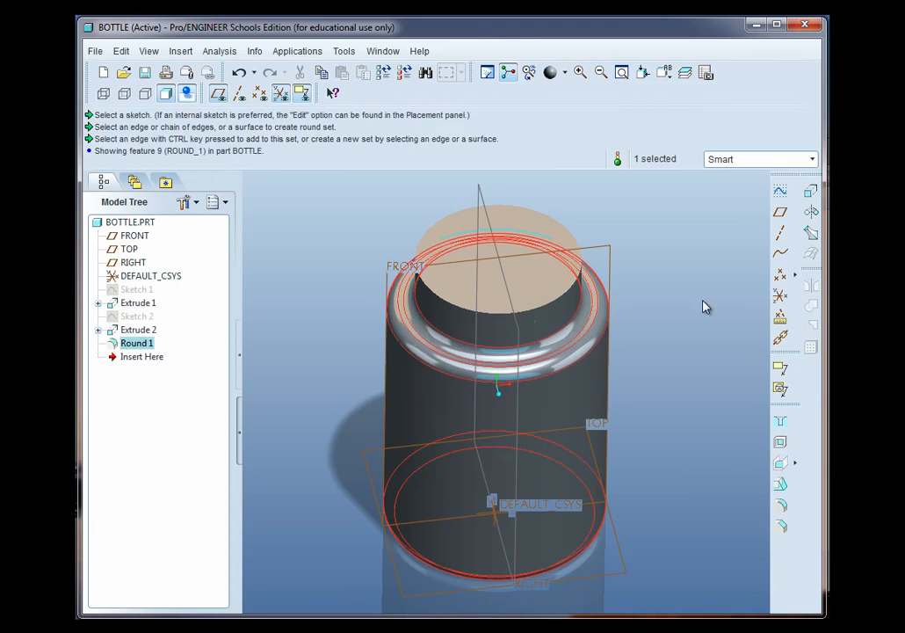
Shell the part with a thickness of 0.1, removing the top face of the neck
mouse_move(662, 392)
middle_mouse_down()
mouse_move(685, 376)
mouse_move(696, 350)
mouse_move(688, 367)
mouse_move(653, 384)
middle_mouse_up()
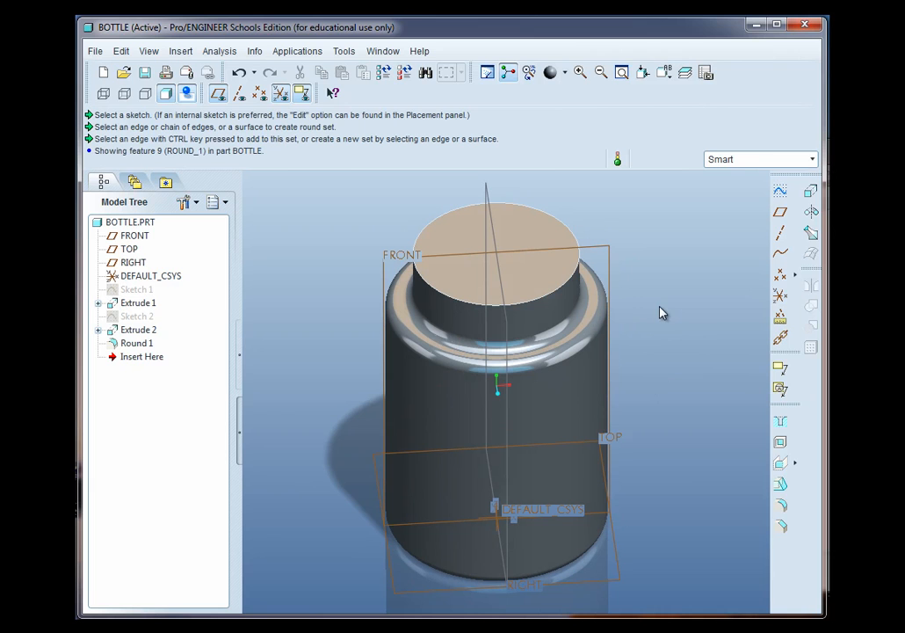
left_click(780, 445)
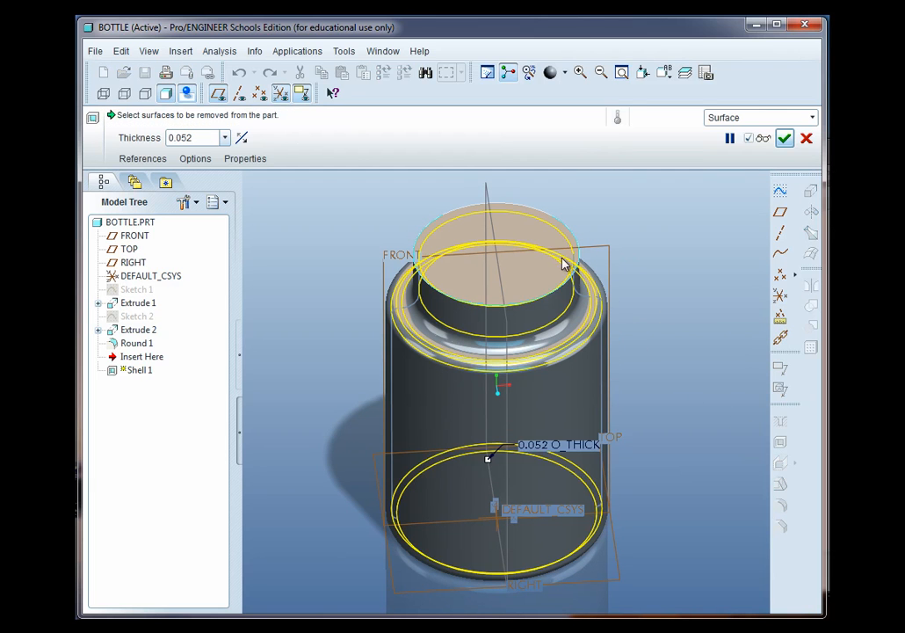
left_click(198, 136)
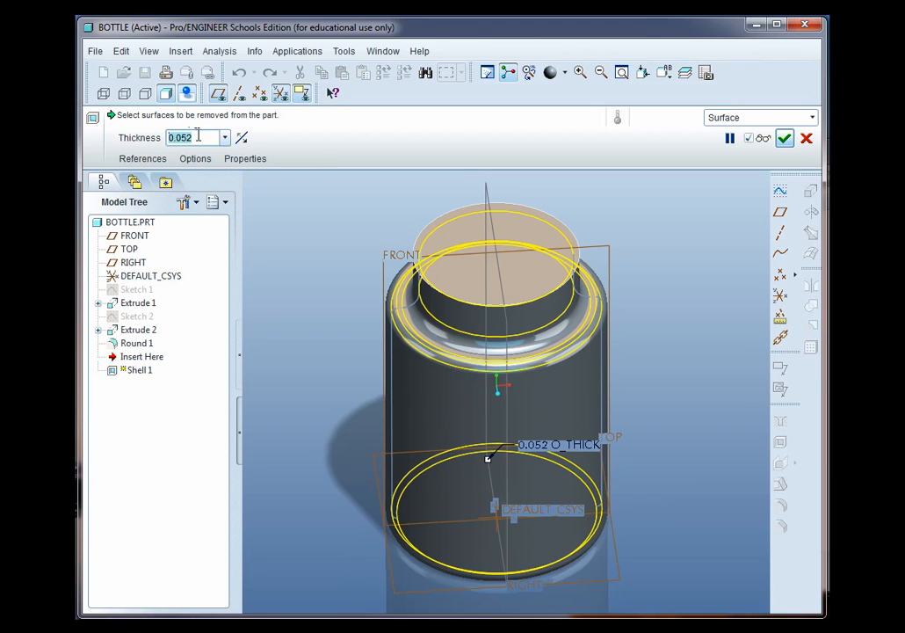
key("BackSpace")
key("Return")
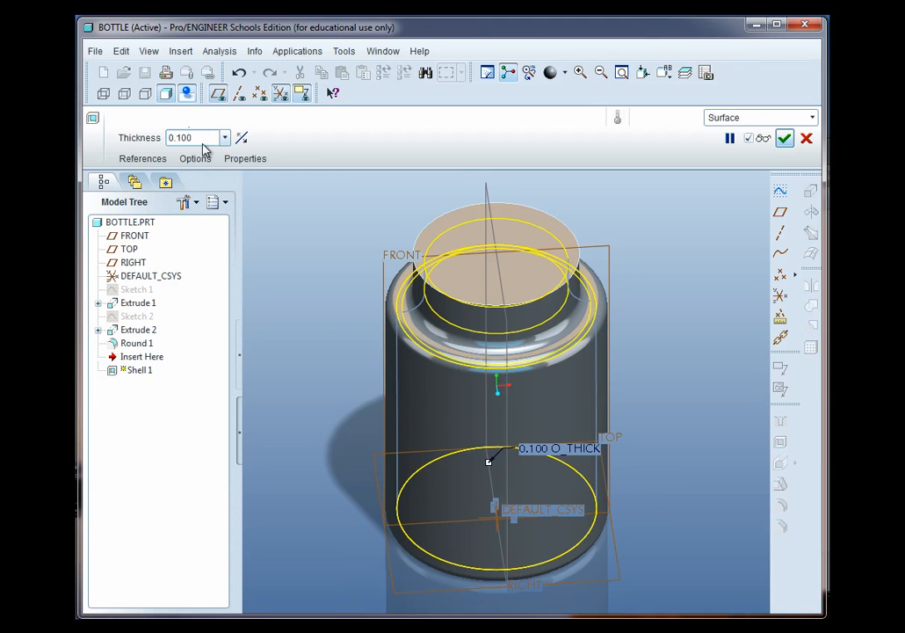
left_click(522, 244)
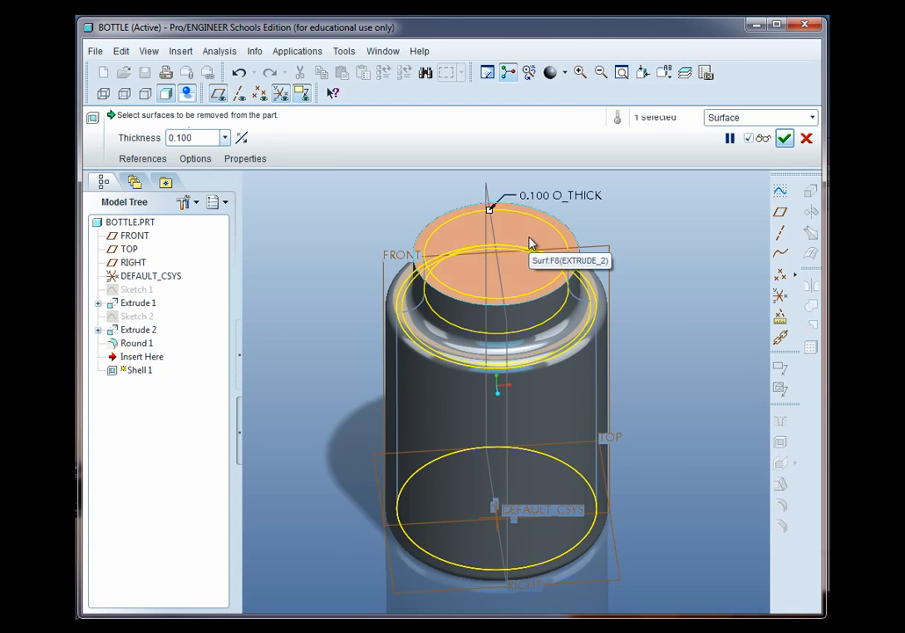
left_click(784, 138)
mouse_move(650, 357)
middle_mouse_down()
mouse_move(658, 400)
mouse_move(647, 341)
middle_mouse_up()
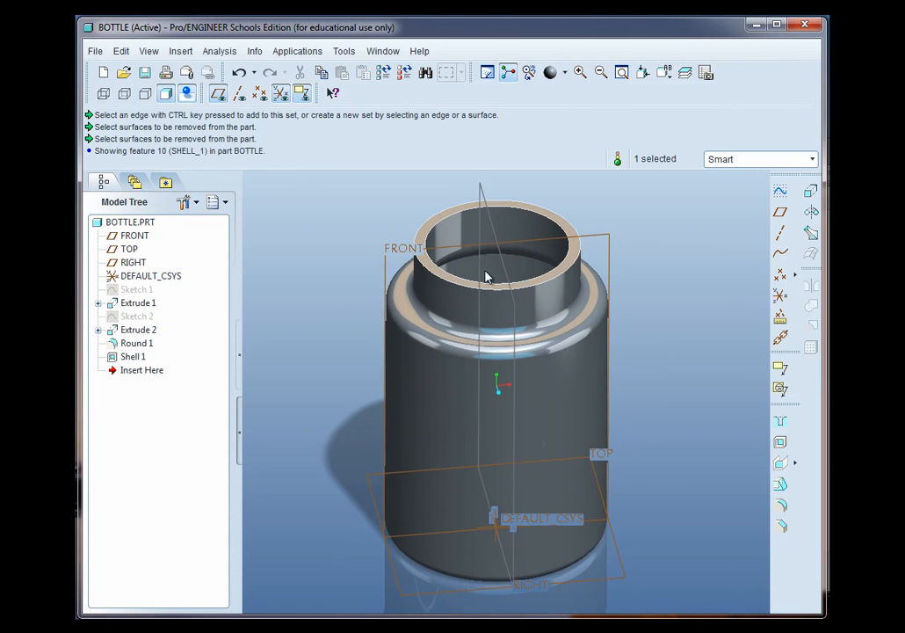
Create a new solid part named CAP using the default template
left_click(104, 73)
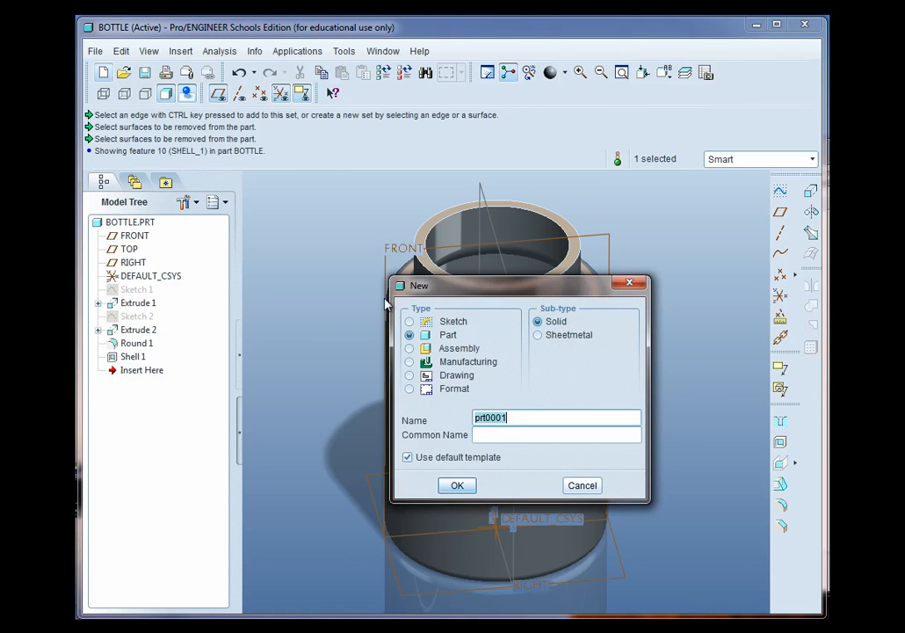
type("c")
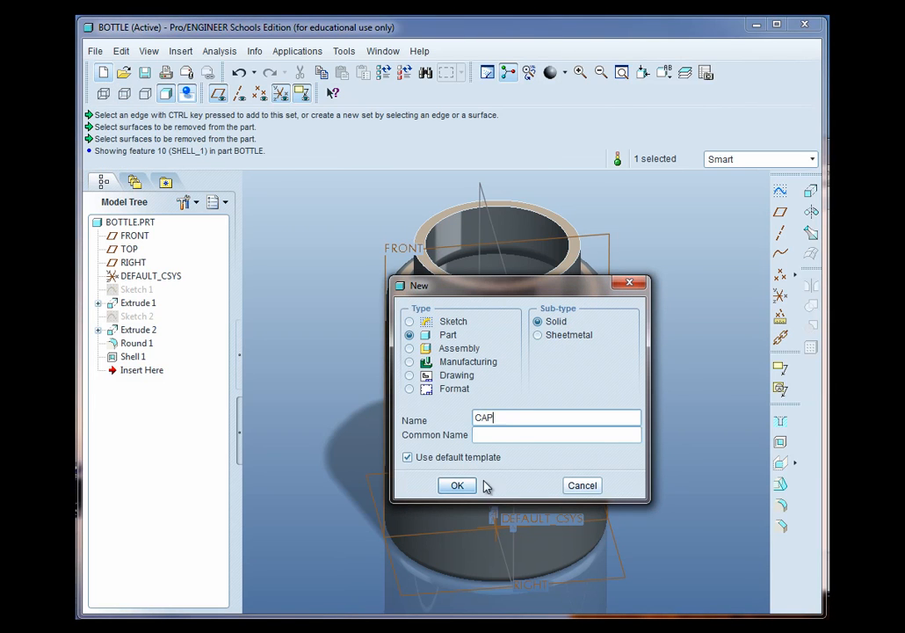
left_click(463, 488)
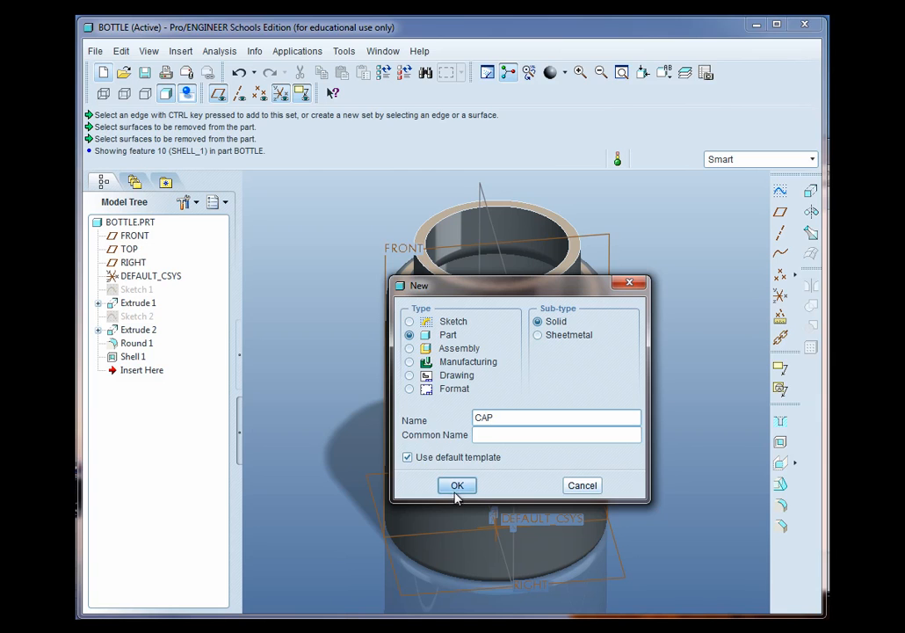
left_click(458, 486)
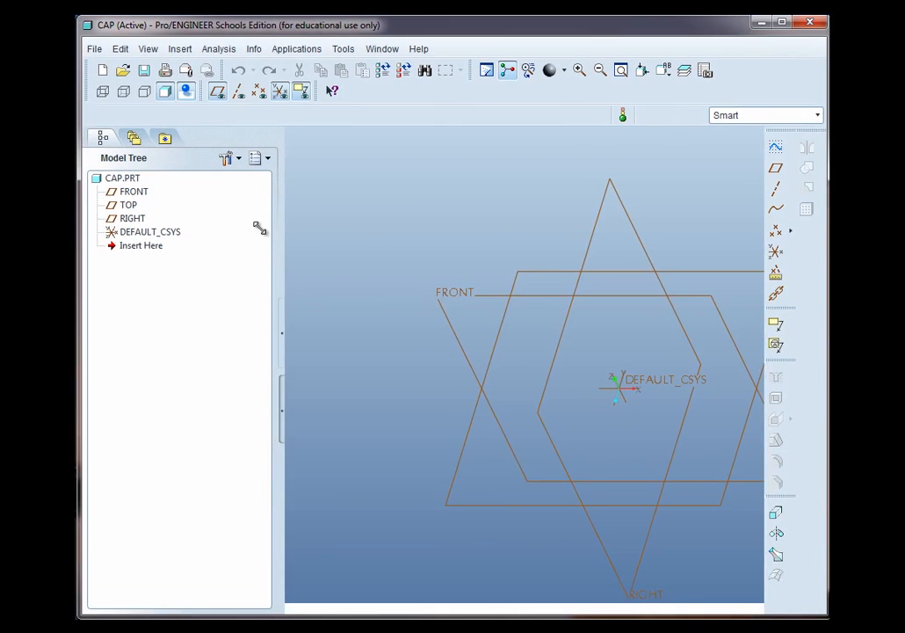
Start a new sketch on the TOP datum plane of the CAP part
left_click_drag(280, 244, 236, 244)
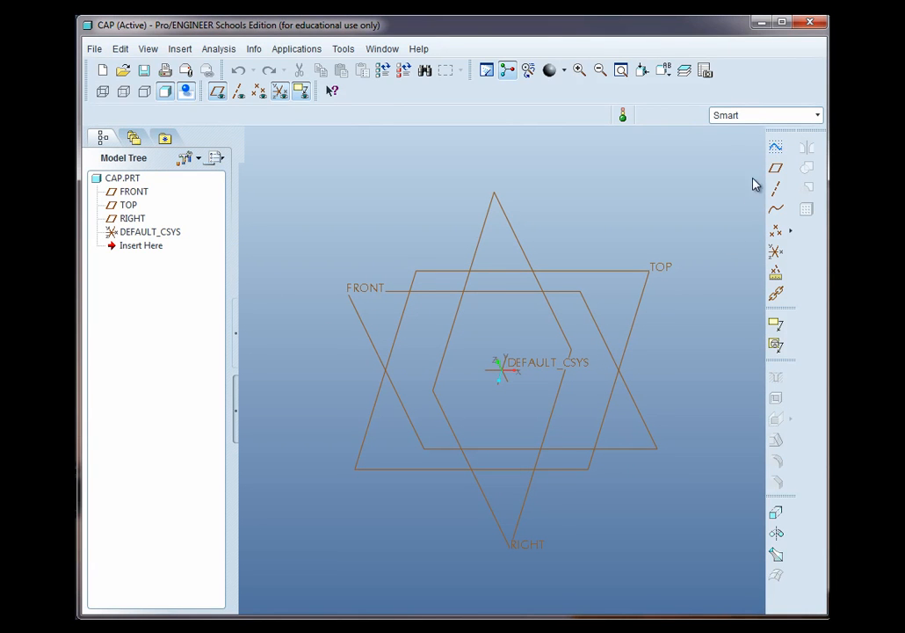
left_click(645, 288)
left_click(776, 147)
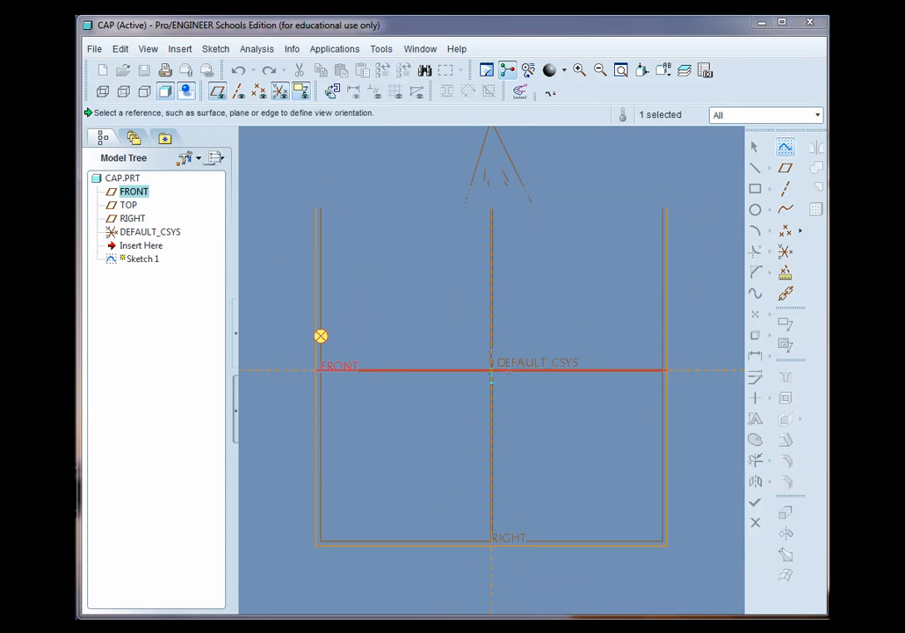
left_click_drag(723, 113, 827, 141)
left_click(857, 317)
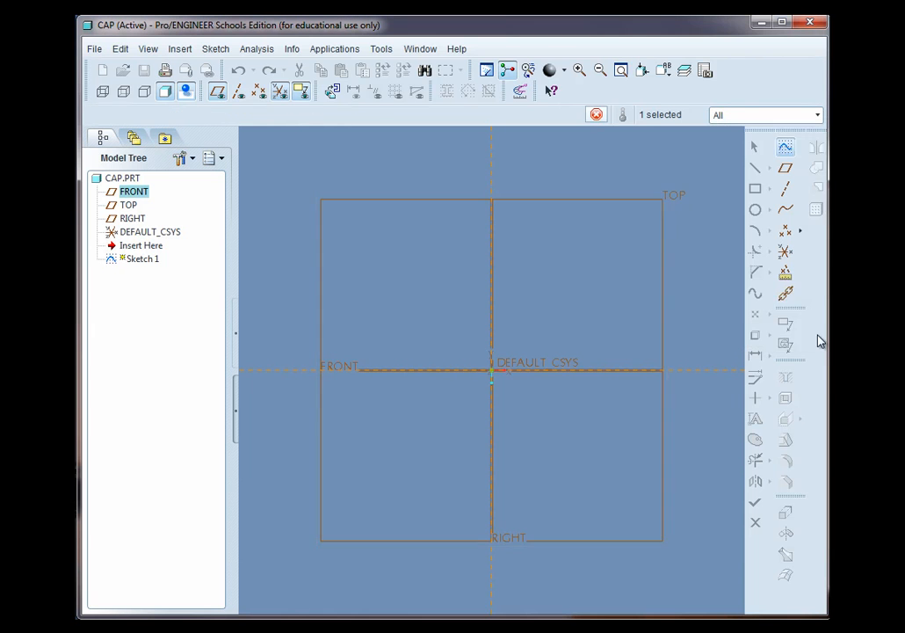
Sketch a circle centred on the origin and set its diameter to 1.9
left_click(780, 213)
left_click(503, 369)
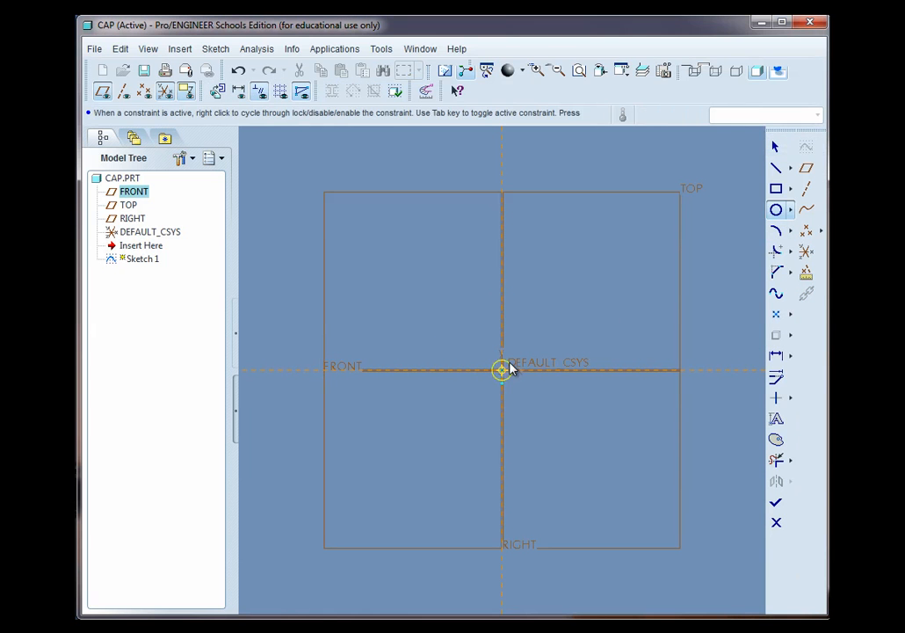
left_click(566, 318)
middle_click(567, 308)
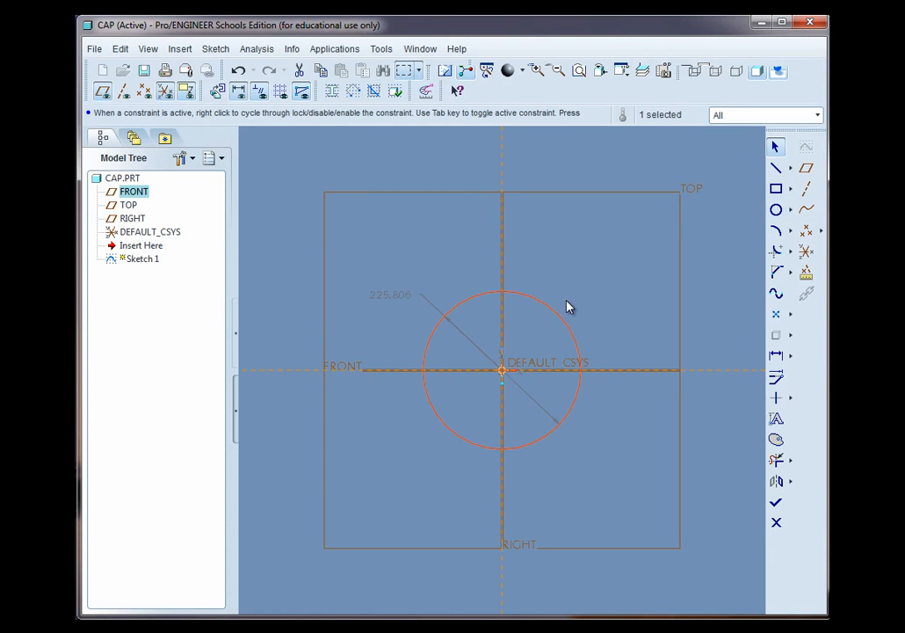
double_click(392, 295)
type("1")
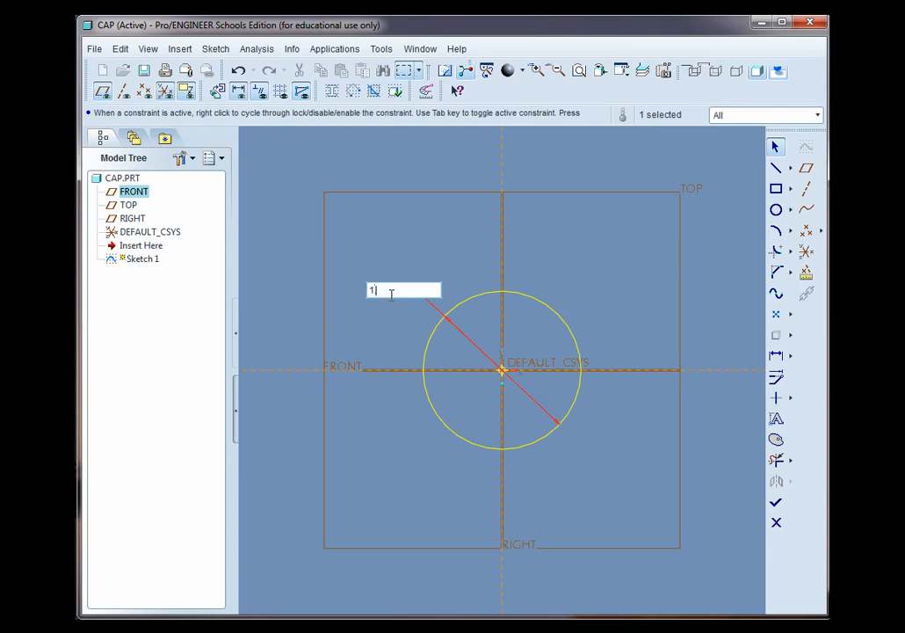
type(".9")
key("Return")
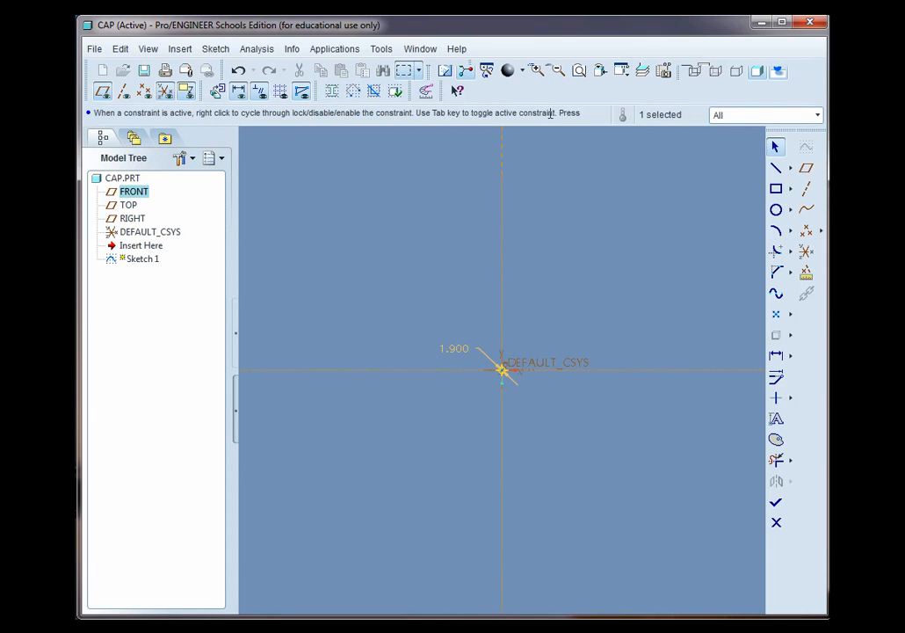
left_click(579, 70)
middle_click_drag(540, 387, 516, 362)
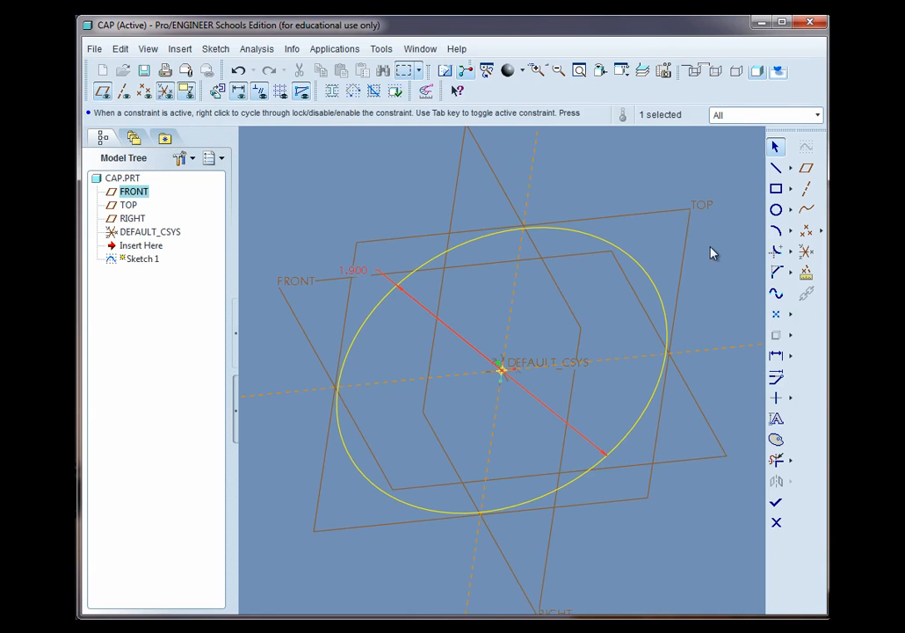
Finish the sketch and extrude the 1.9 circle to a depth of 0.1
left_click(776, 503)
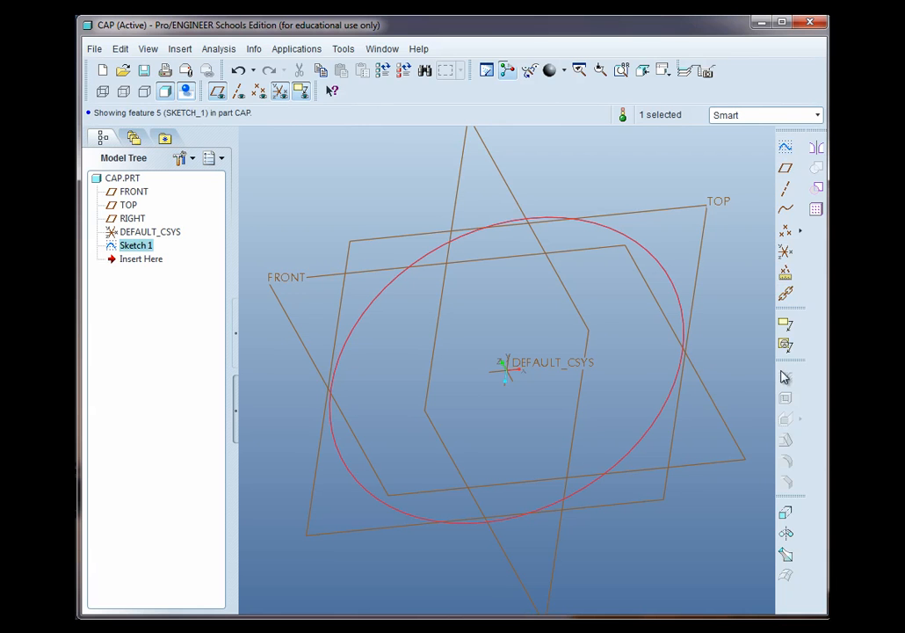
left_click(786, 514)
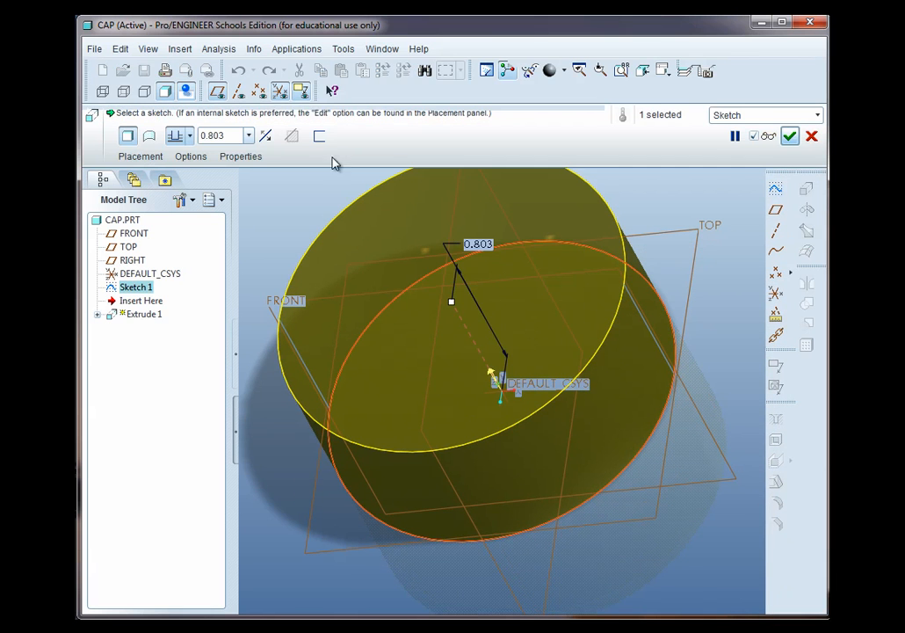
double_click(232, 134)
key("BackSpace")
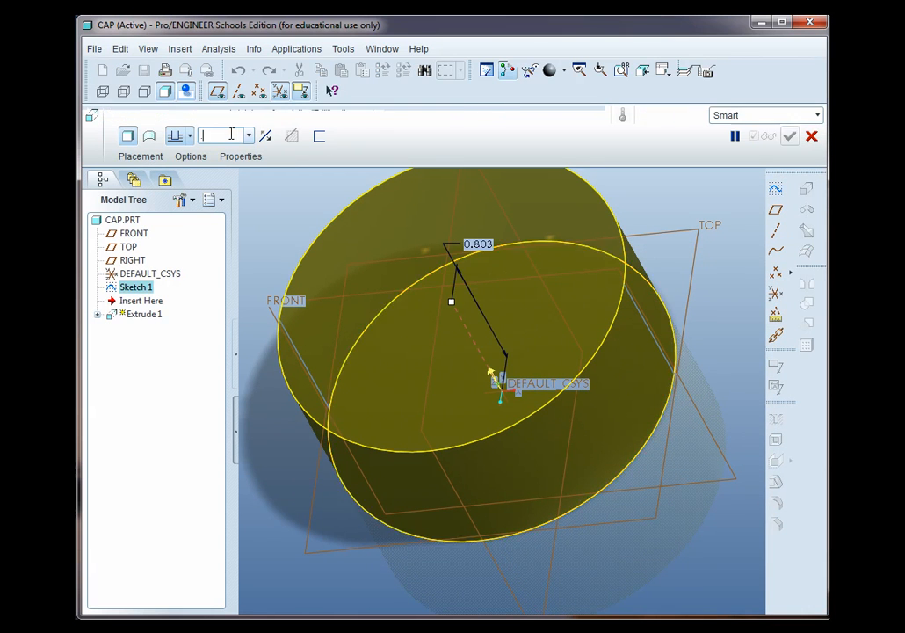
key("Return")
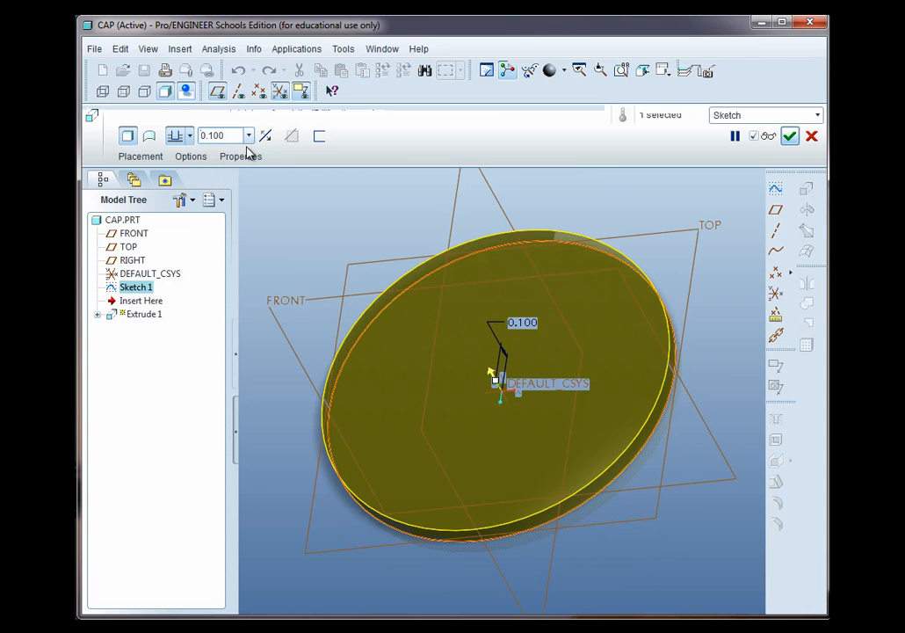
left_click(790, 135)
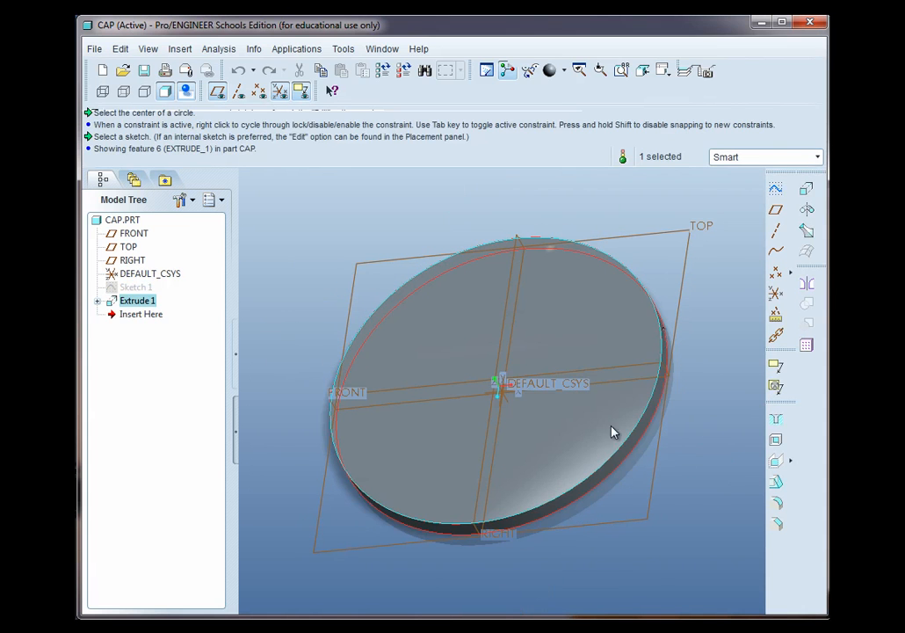
Round the top outer edge of the disc with a 0.1 radius
left_click(694, 502)
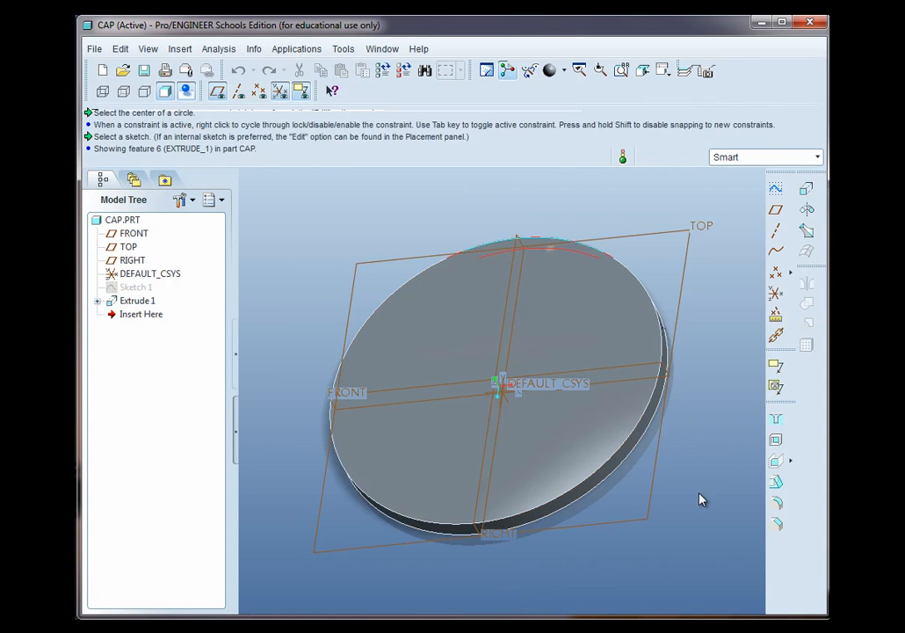
left_click(776, 506)
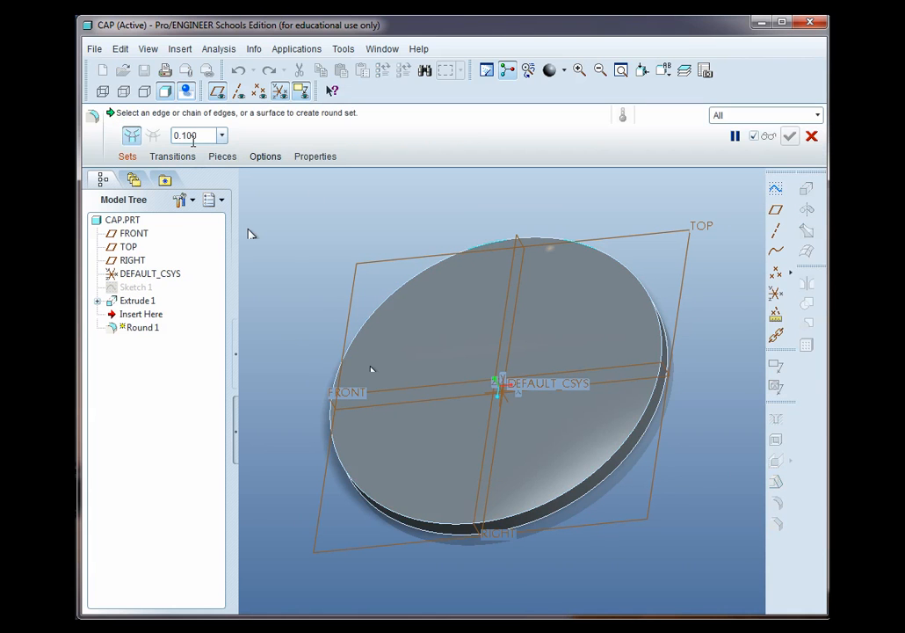
left_click(555, 506)
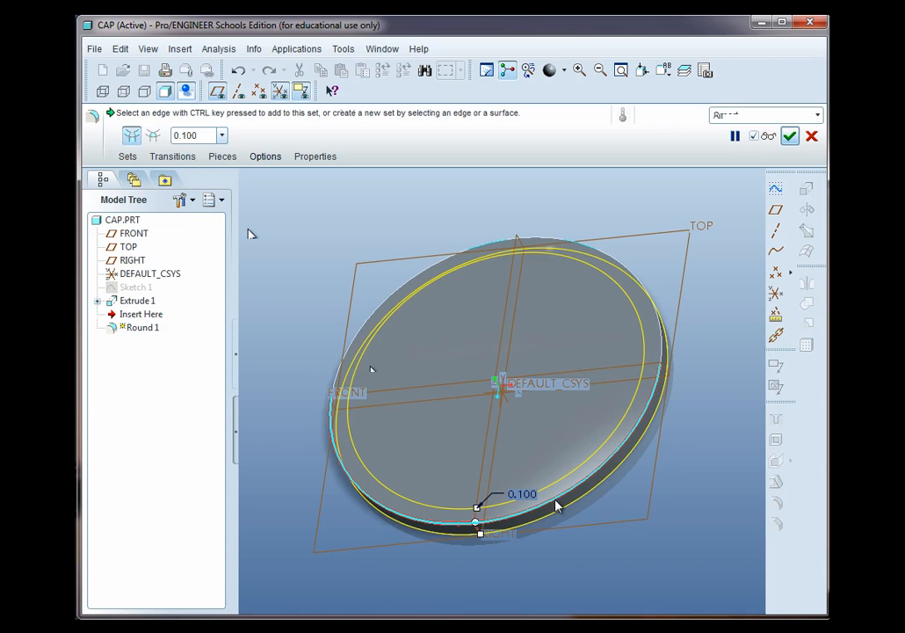
left_click(789, 136)
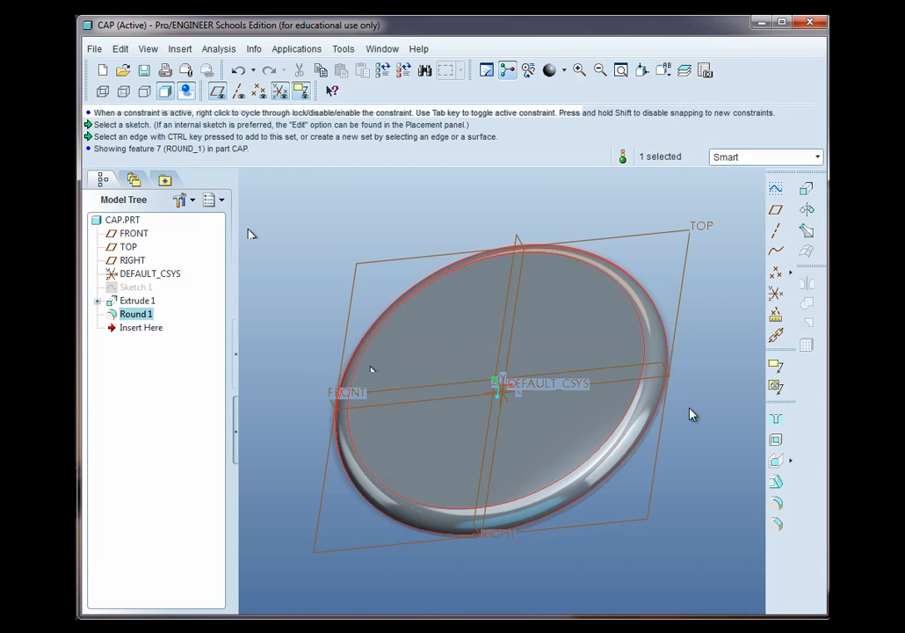
Start a new sketch on the disc's top face, oriented flat, with datum planes and coordinate systems hidden
middle_click_drag(664, 493, 610, 387)
left_click(775, 188)
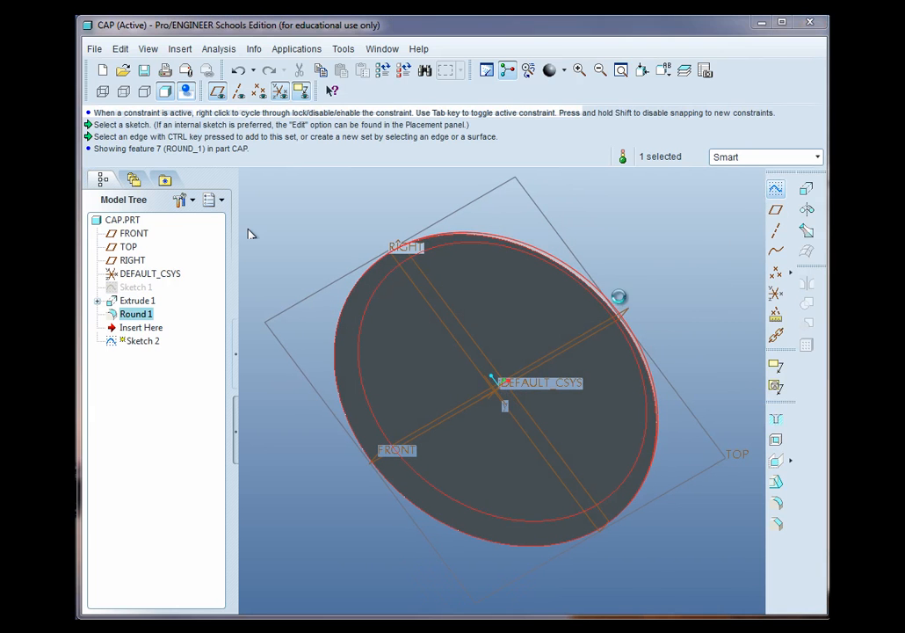
left_click(543, 325)
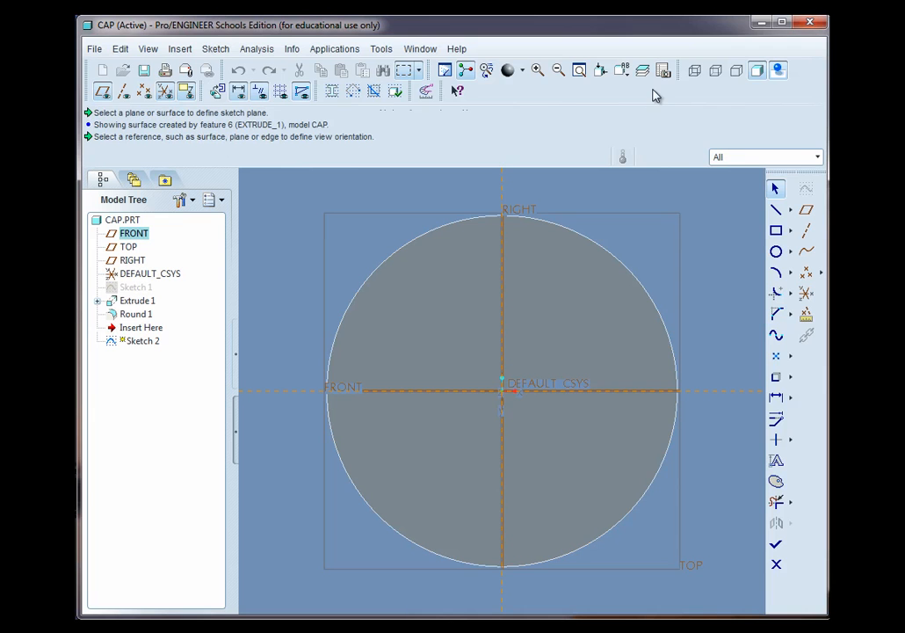
left_click(103, 91)
left_click(165, 91)
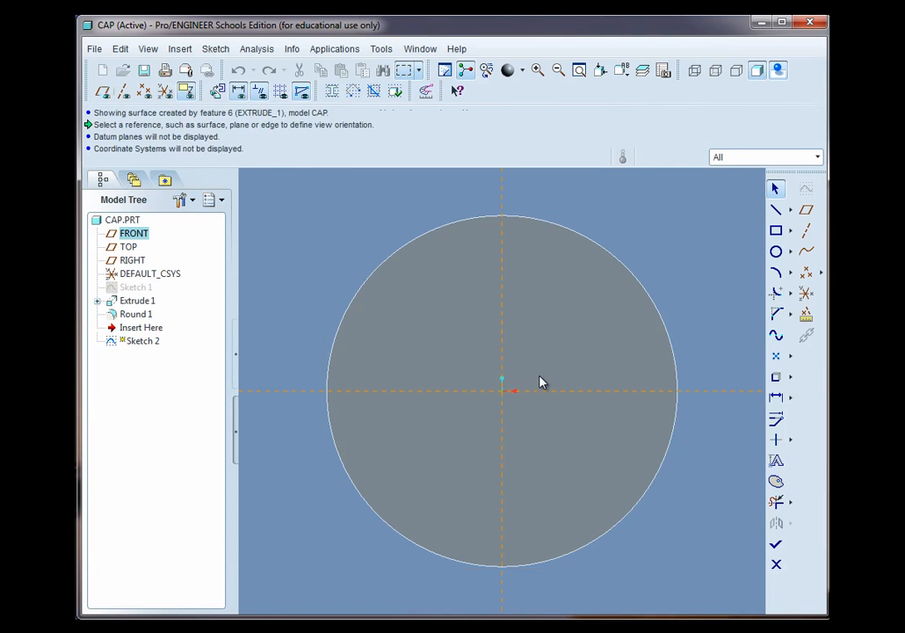
Sketch a circle centred on the origin, set its diameter to 1.8, and finish the sketch
left_click(776, 253)
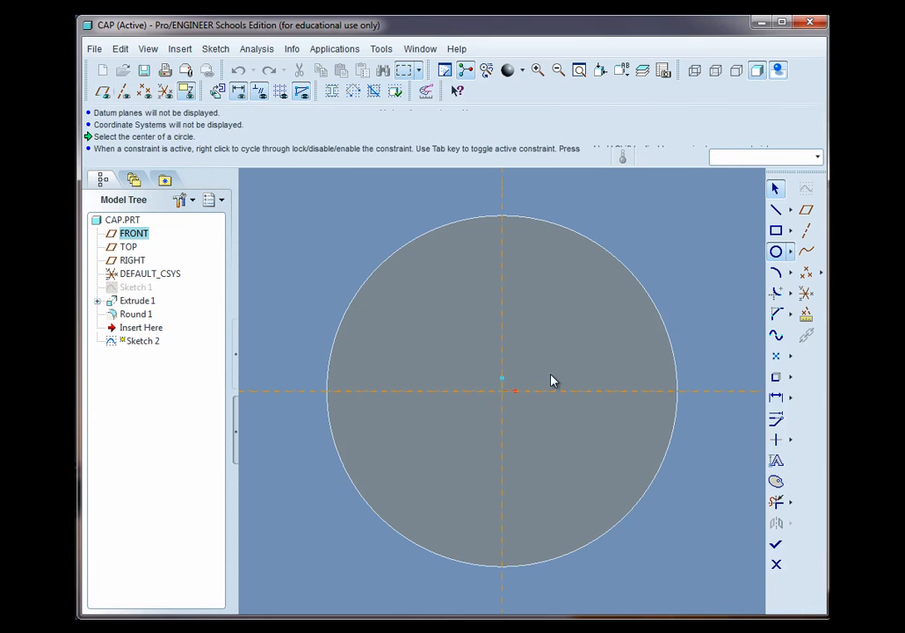
left_click(502, 390)
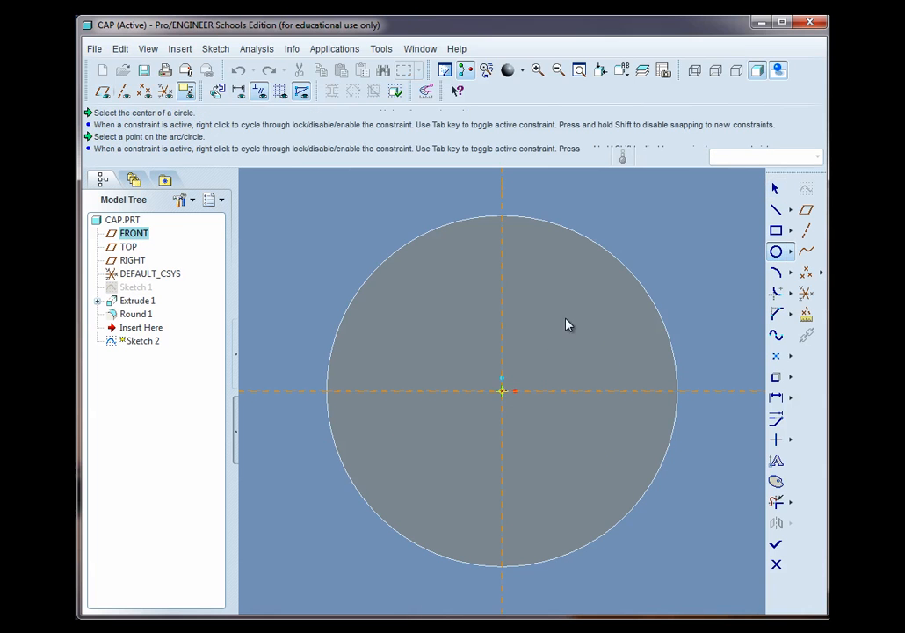
left_click(603, 279)
middle_click(675, 255)
double_click(321, 245)
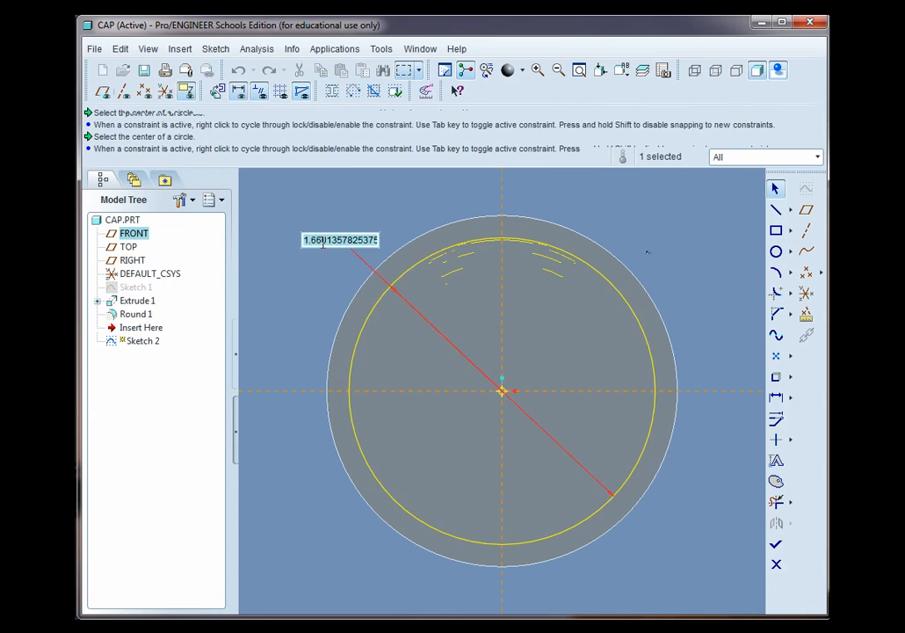
type("1.8")
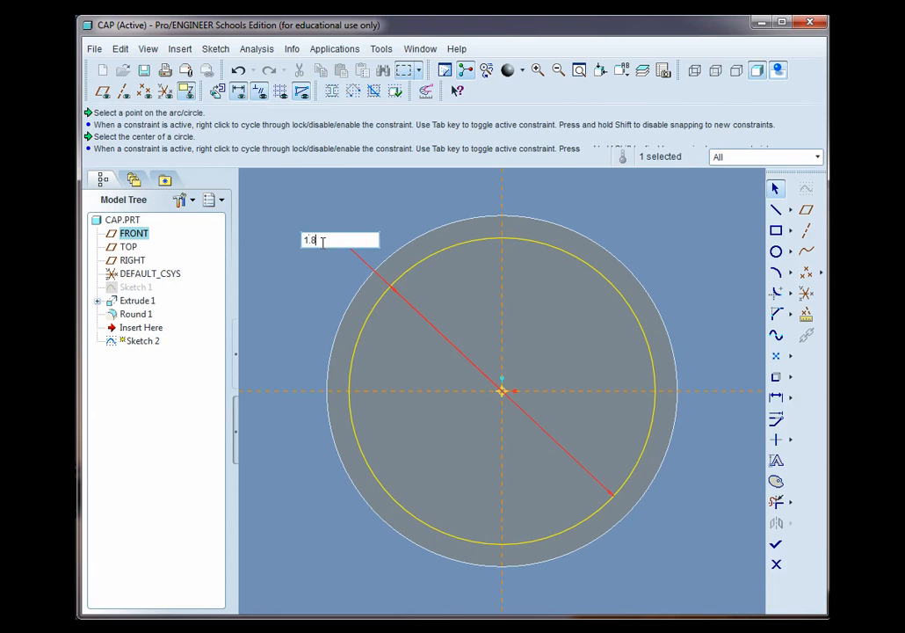
key("Return")
middle_click_drag(595, 378, 575, 414)
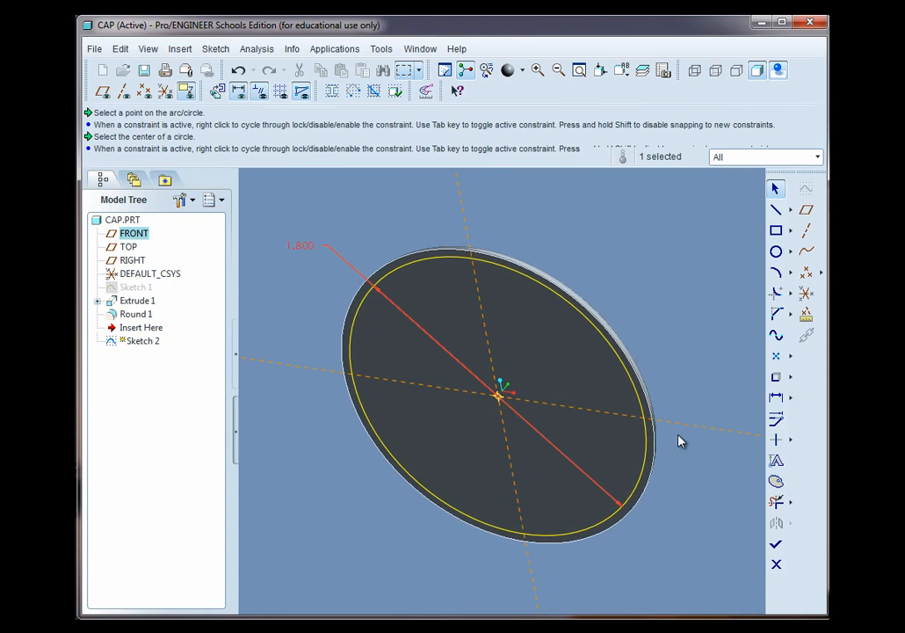
left_click(776, 544)
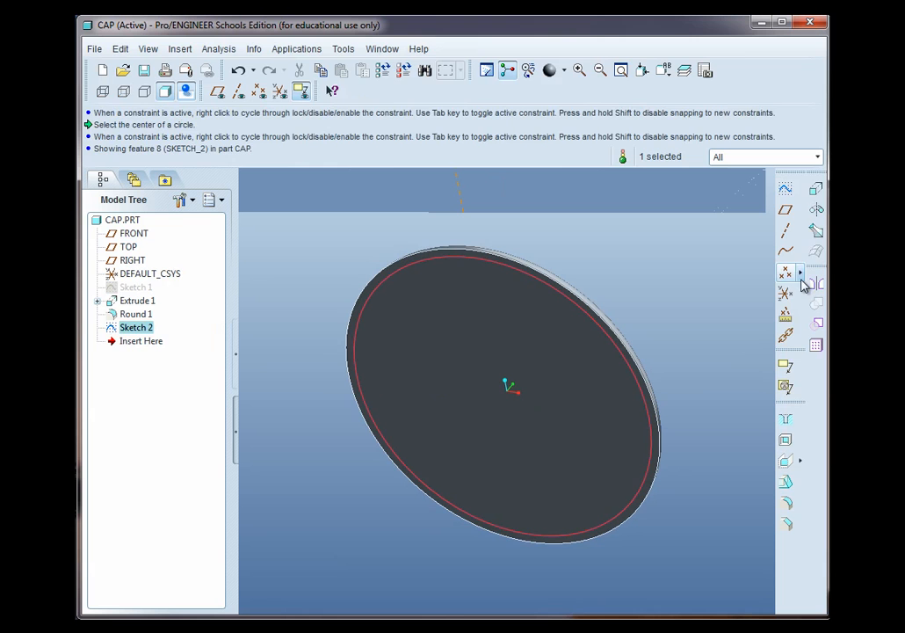
Extrude the 1.8 circle to a depth of 0.5, checking the cap drawing for the height
left_click(814, 190)
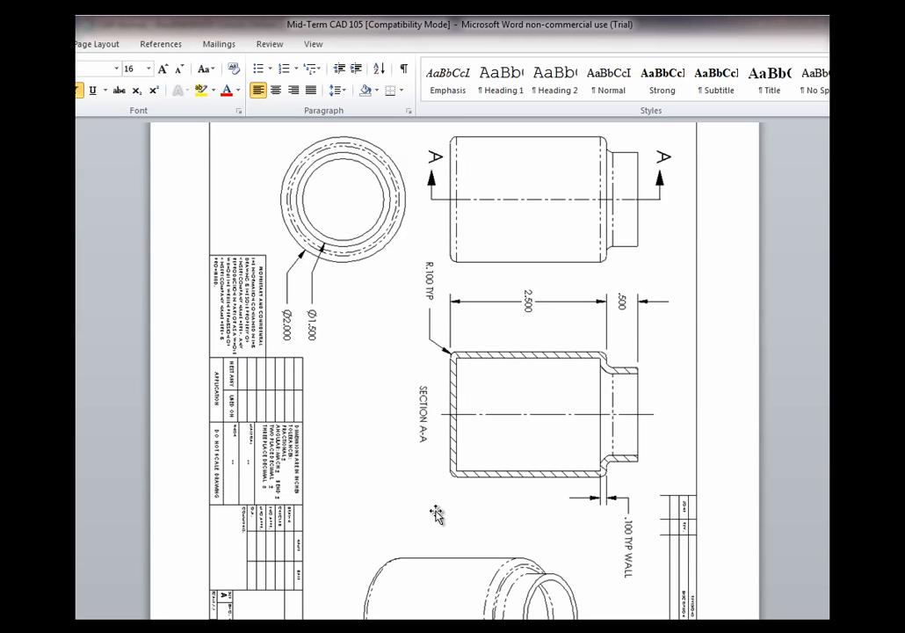
scroll(444, 492, "down", 15)
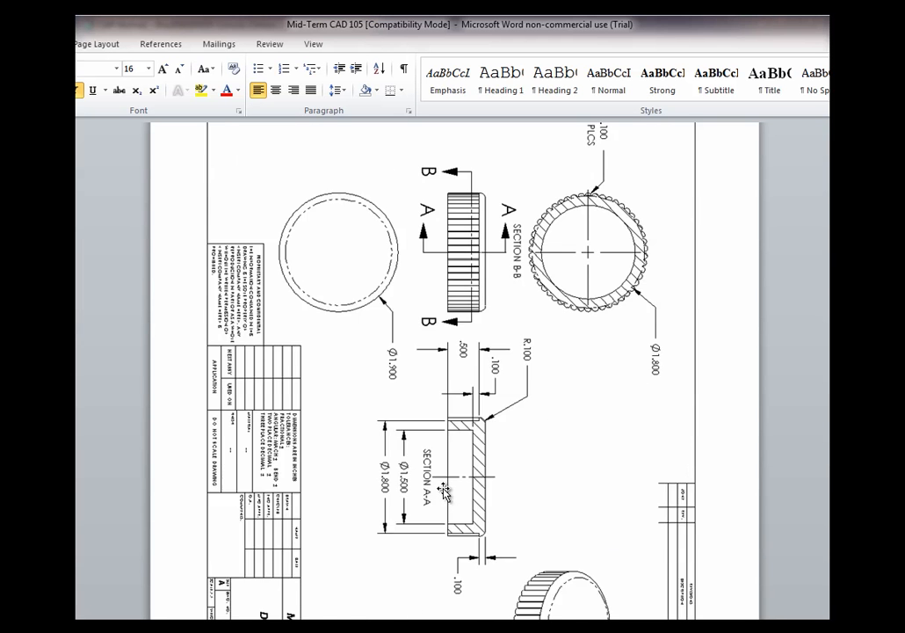
scroll(443, 492, "down", 2)
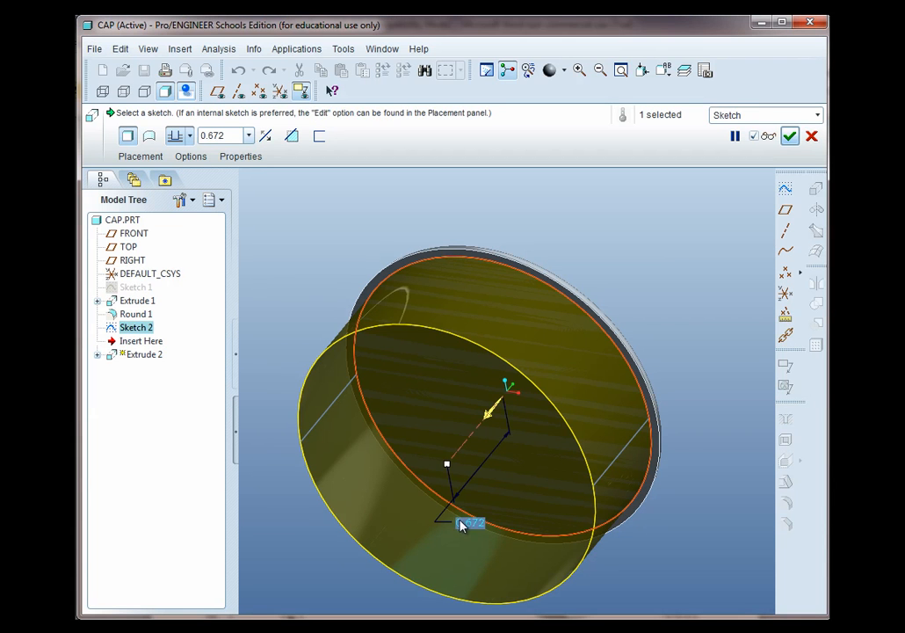
double_click(463, 524)
key("BackSpace")
type(".5")
key("Return")
middle_click(466, 527)
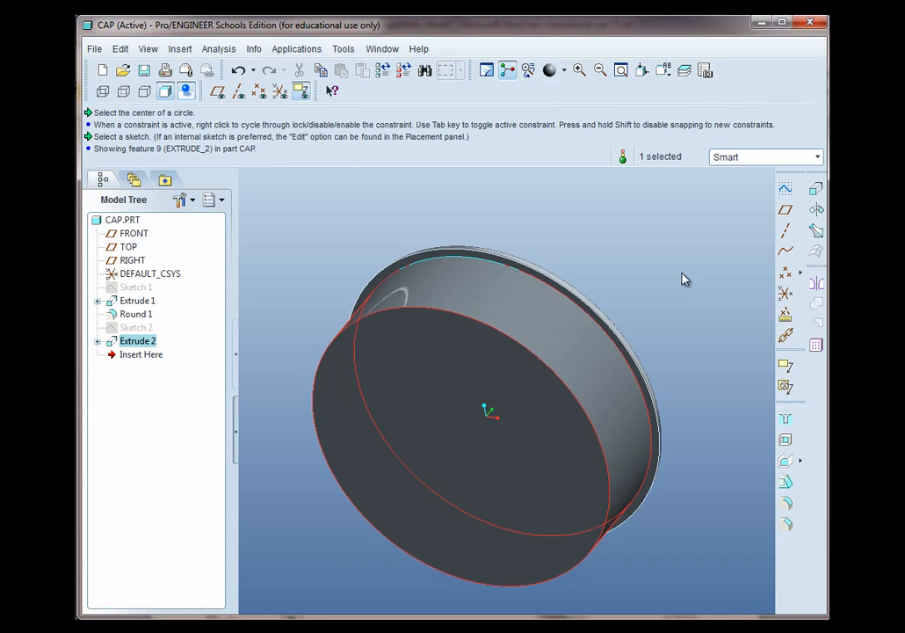
Sketch a 1.5 diameter circle centred on the cylinder's end face and finish the sketch
left_click(785, 188)
left_click(505, 398)
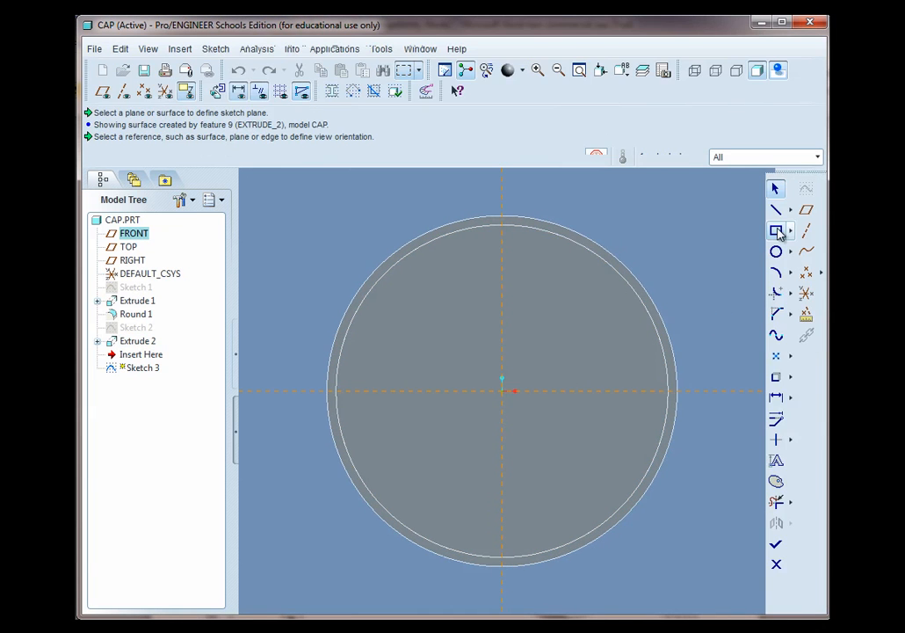
left_click(777, 252)
left_click(502, 390)
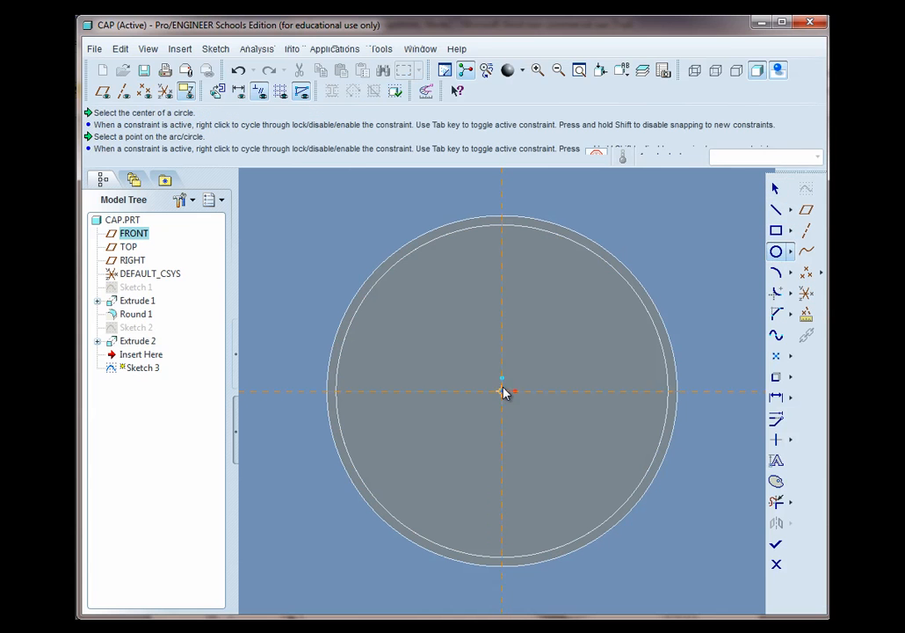
left_click(604, 309)
middle_click(555, 346)
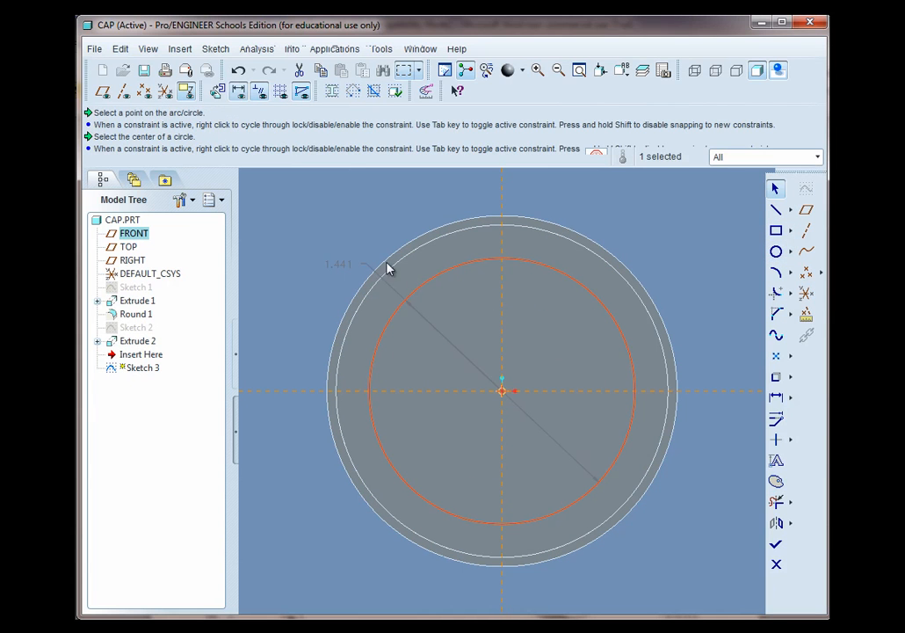
double_click(344, 269)
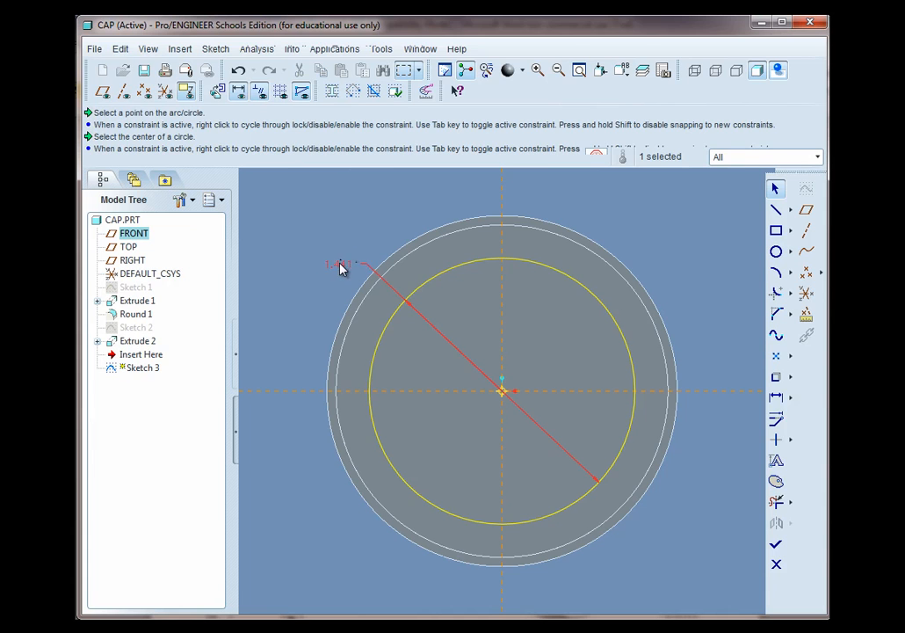
type("1")
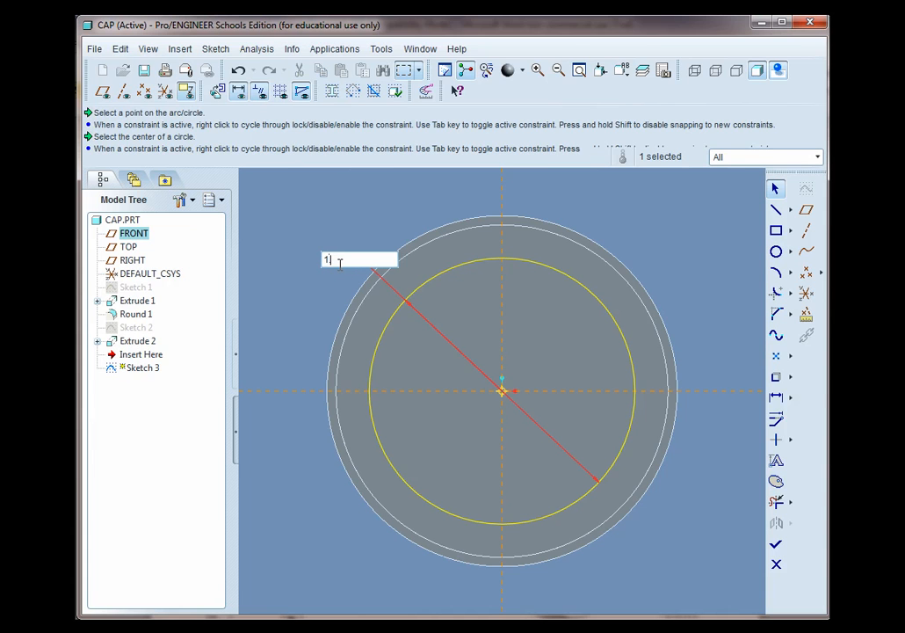
type(".5")
key("Return")
key("ctrl+d")
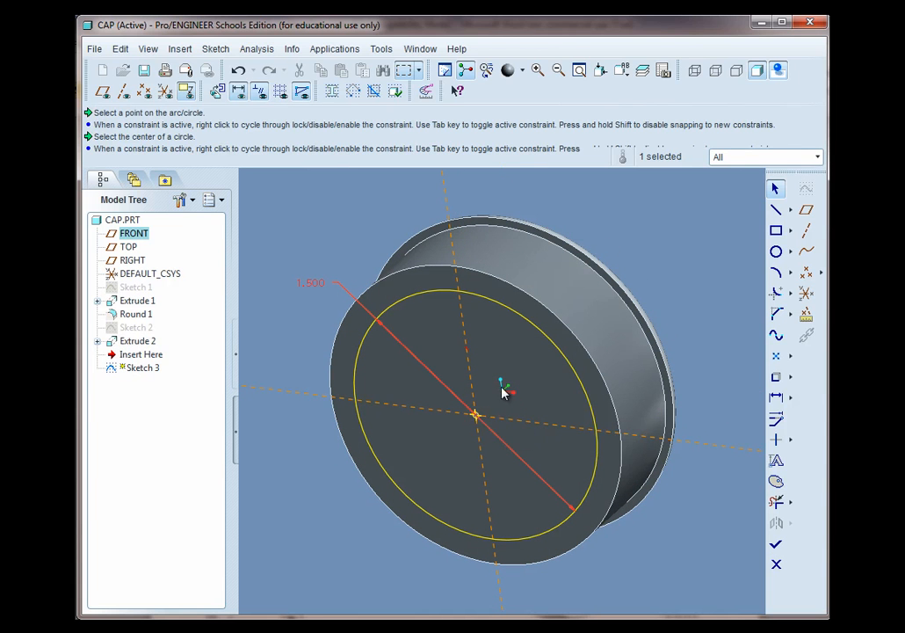
middle_click_drag(579, 356, 581, 367)
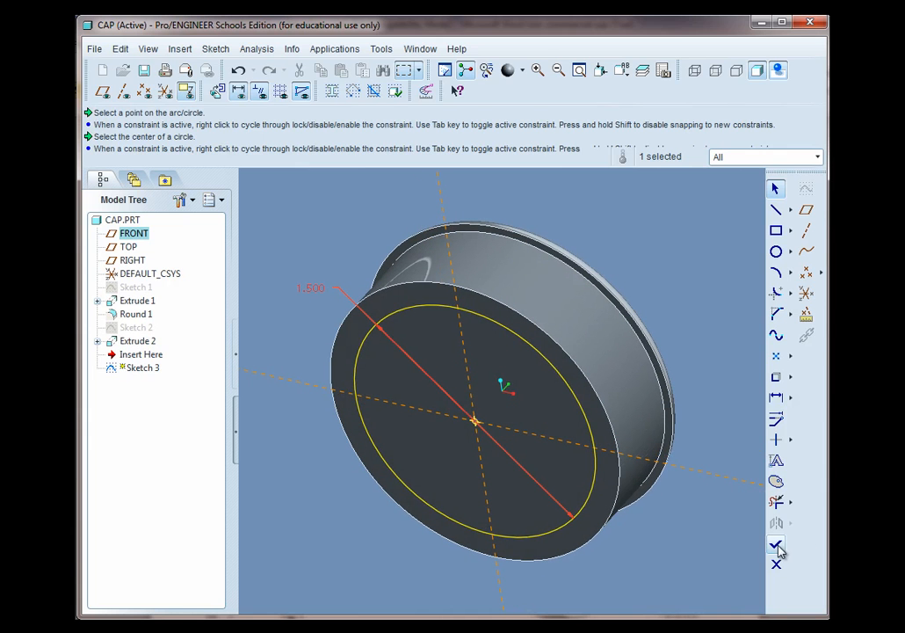
left_click(777, 545)
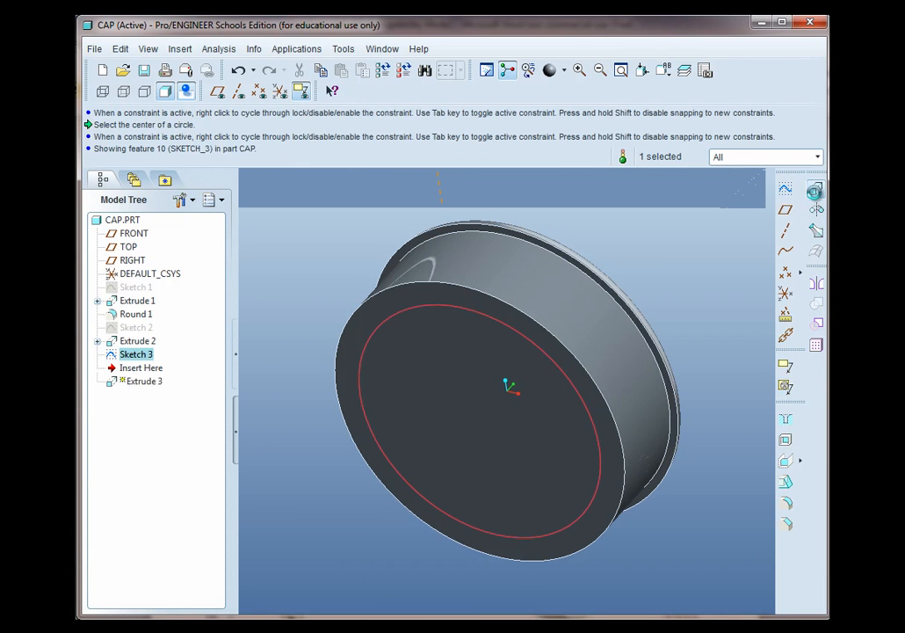
Try to extrude the 1.5 circle 0.4 deep into the cap, then open the new extrude's context menu
left_click(817, 209)
left_click(465, 438)
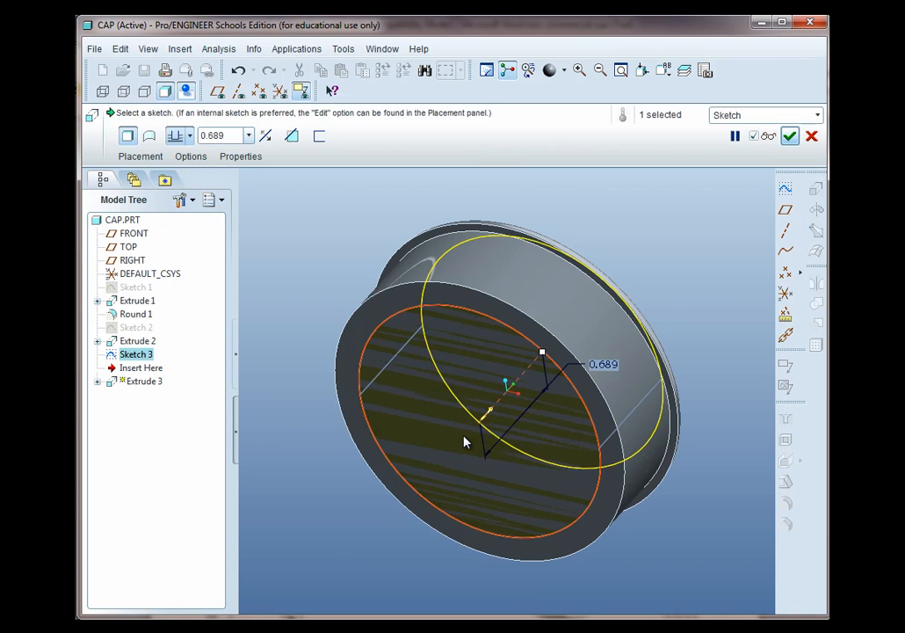
key("BackSpace")
type(".4")
key("Return")
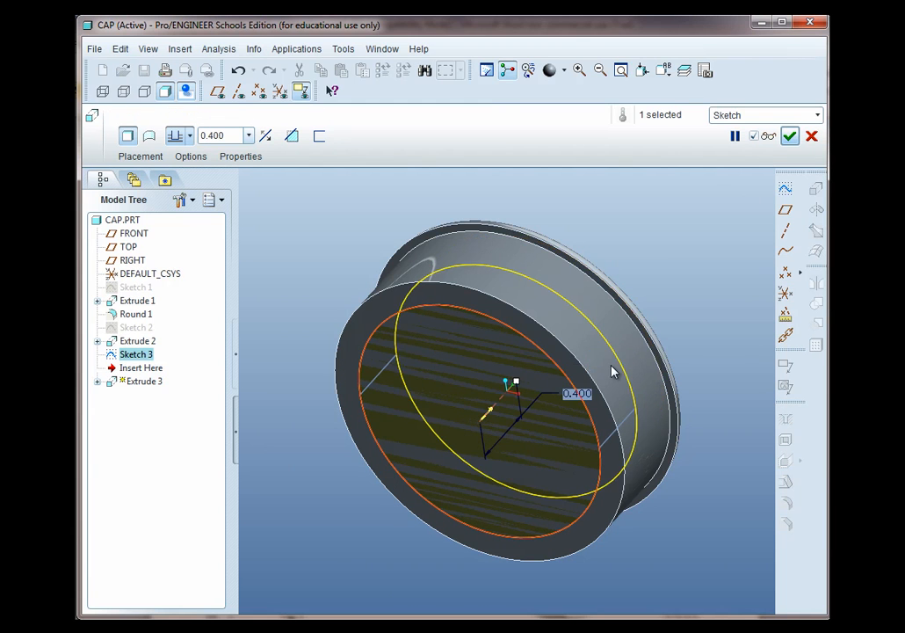
left_click(789, 136)
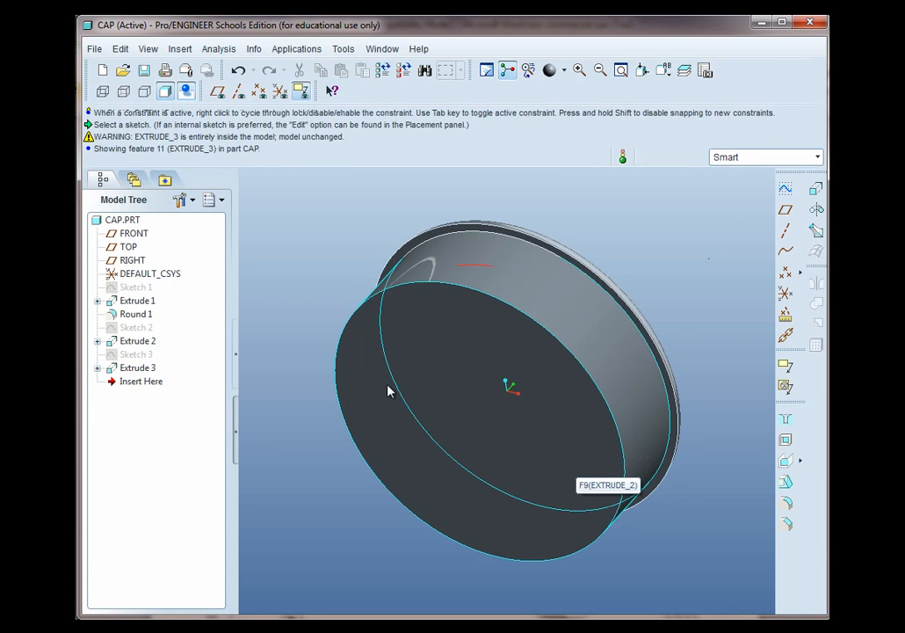
right_click(124, 372)
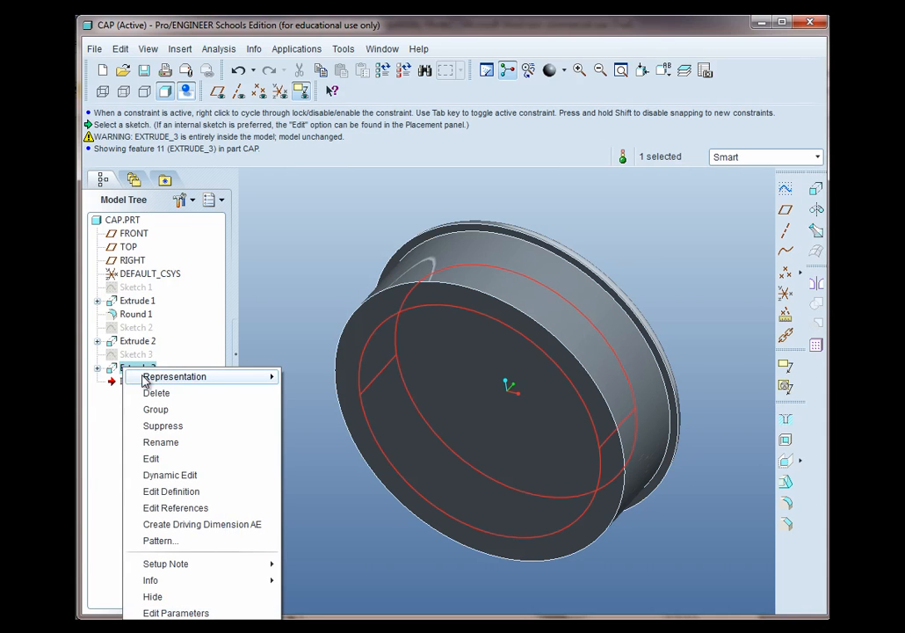
left_click(103, 413)
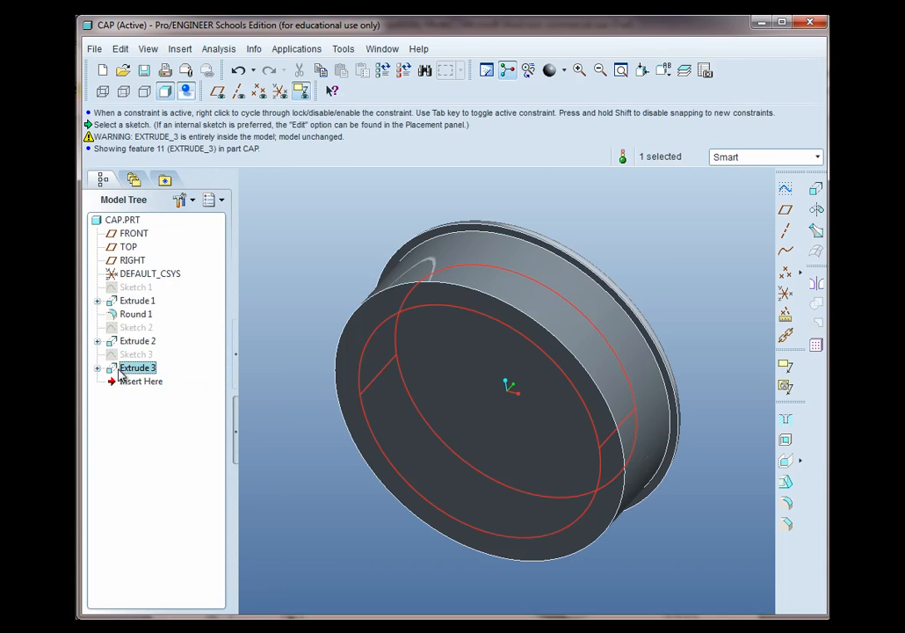
Redefine the 1.5 circle extrude as a material-removing cut 0.4 deep into the cap
right_click(122, 369)
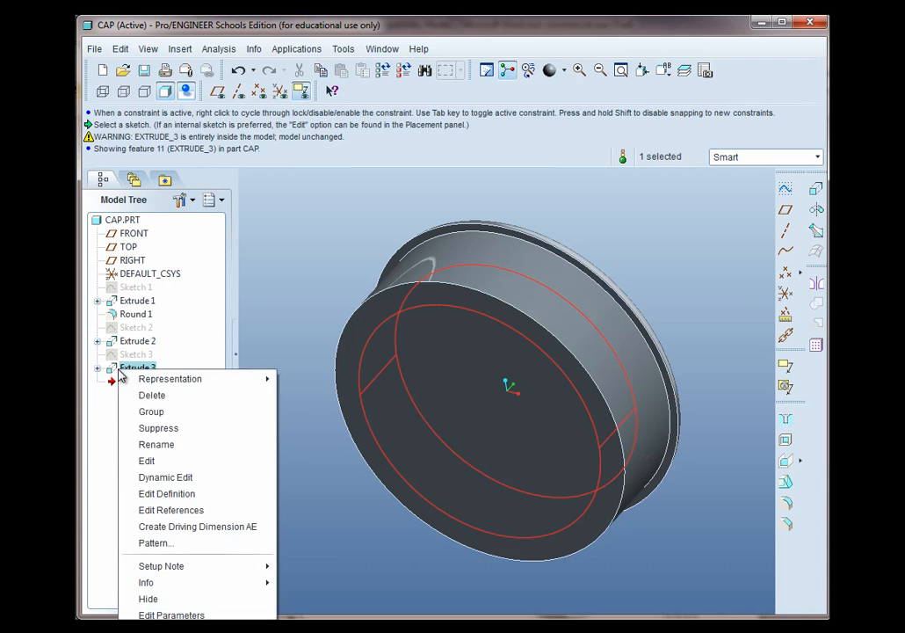
left_click(176, 493)
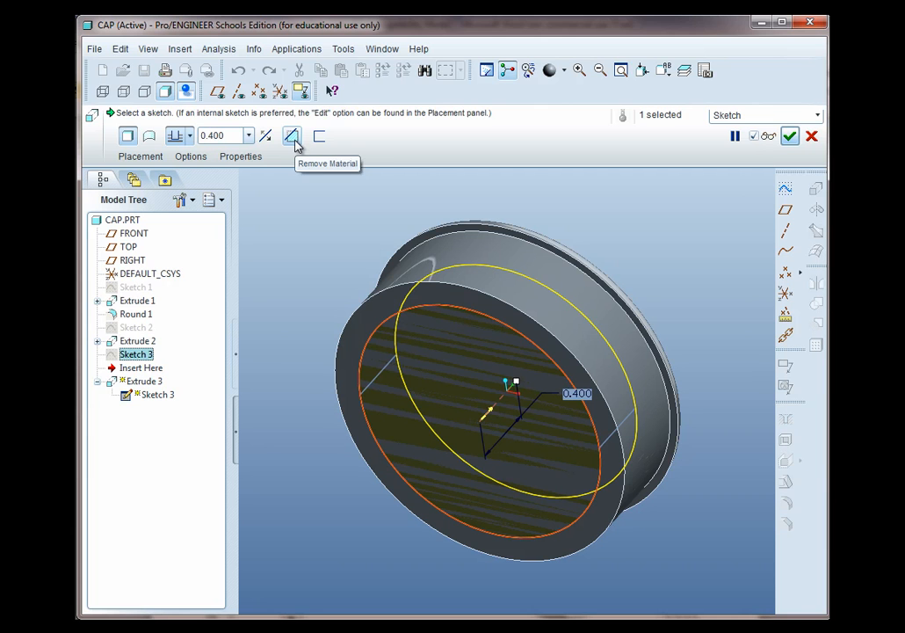
left_click(296, 144)
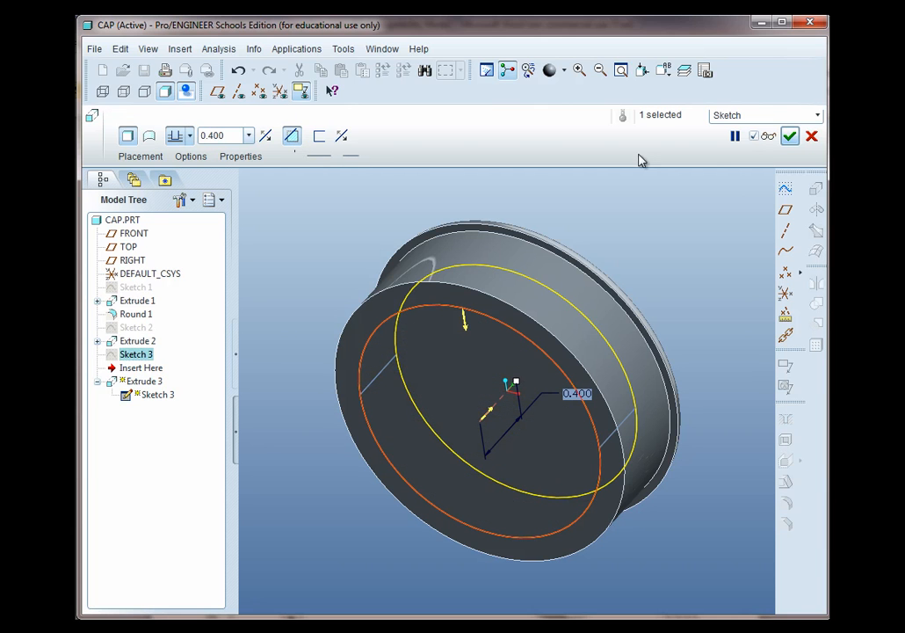
left_click(789, 136)
left_click(703, 250)
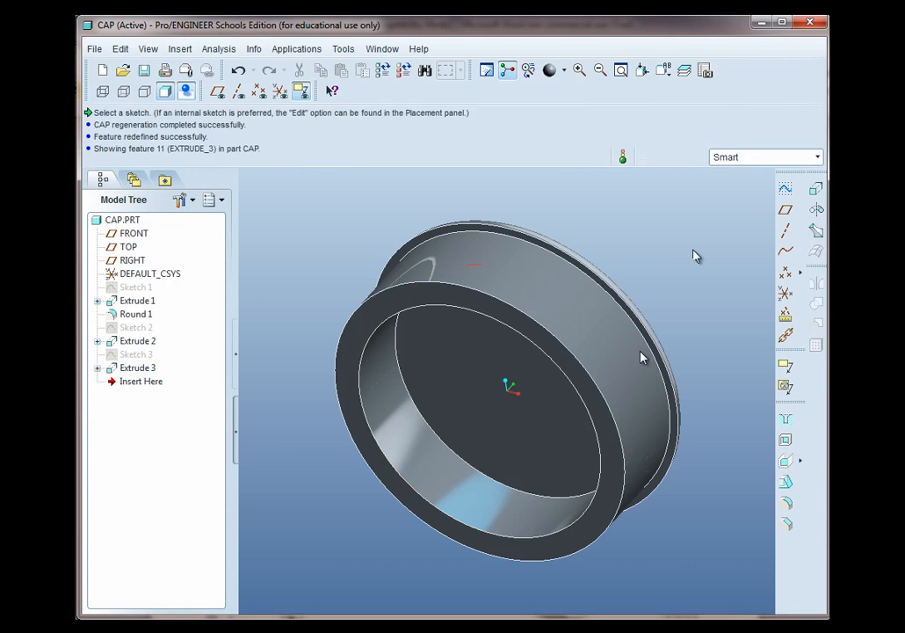
Start a new sketch on the cap's open end face with the circle tool active
middle_click_drag(592, 392, 543, 348)
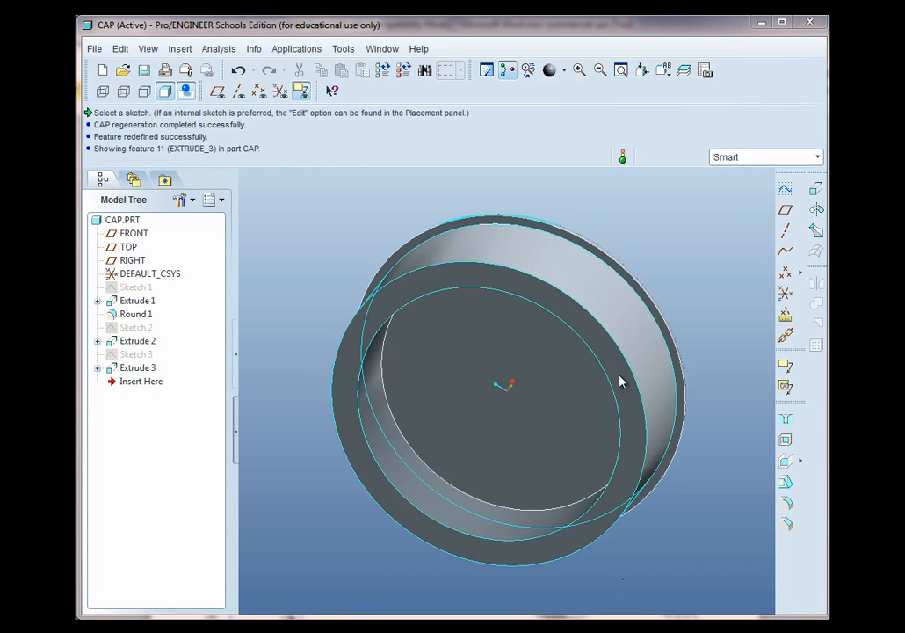
left_click(785, 208)
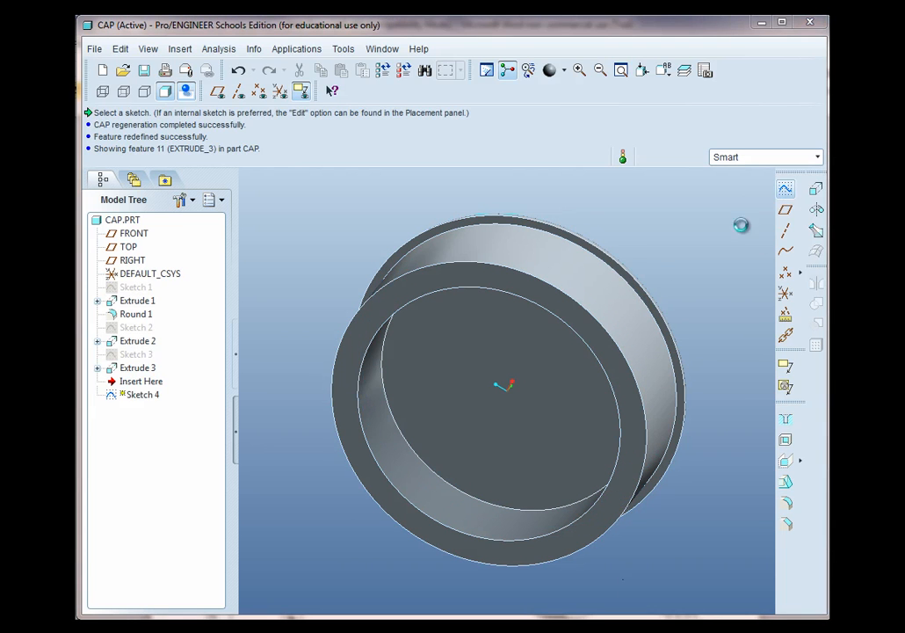
left_click(556, 310)
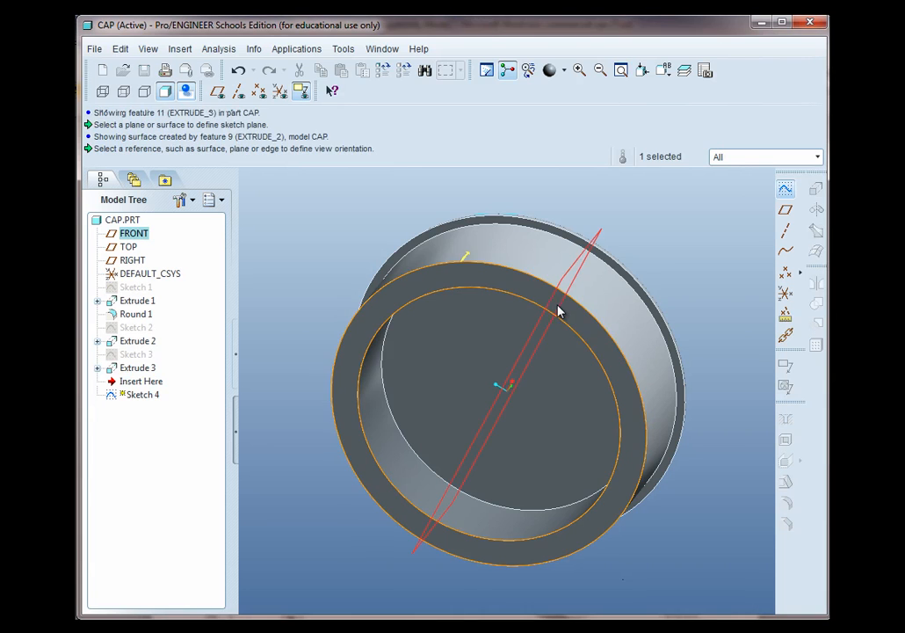
middle_click(641, 303)
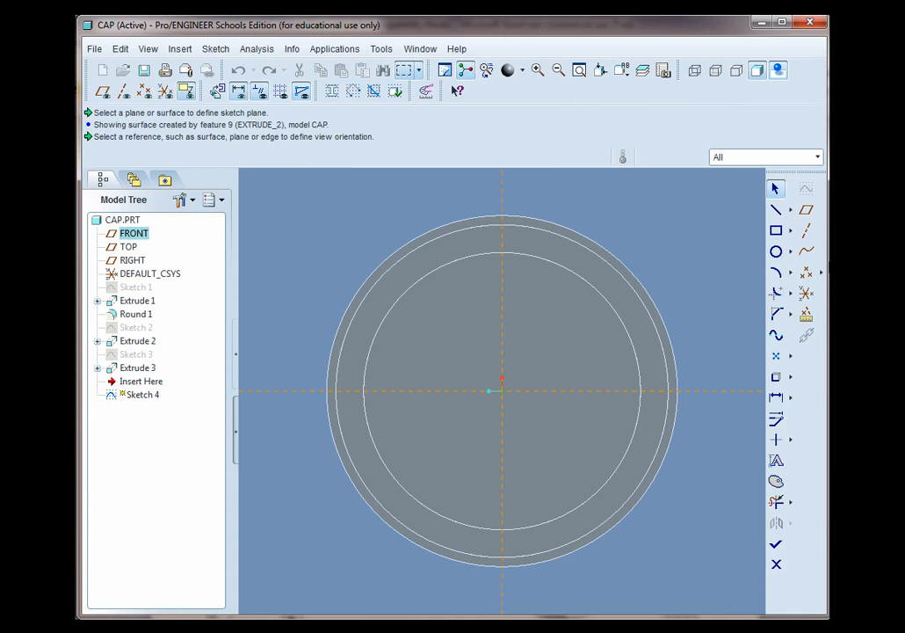
left_click(777, 254)
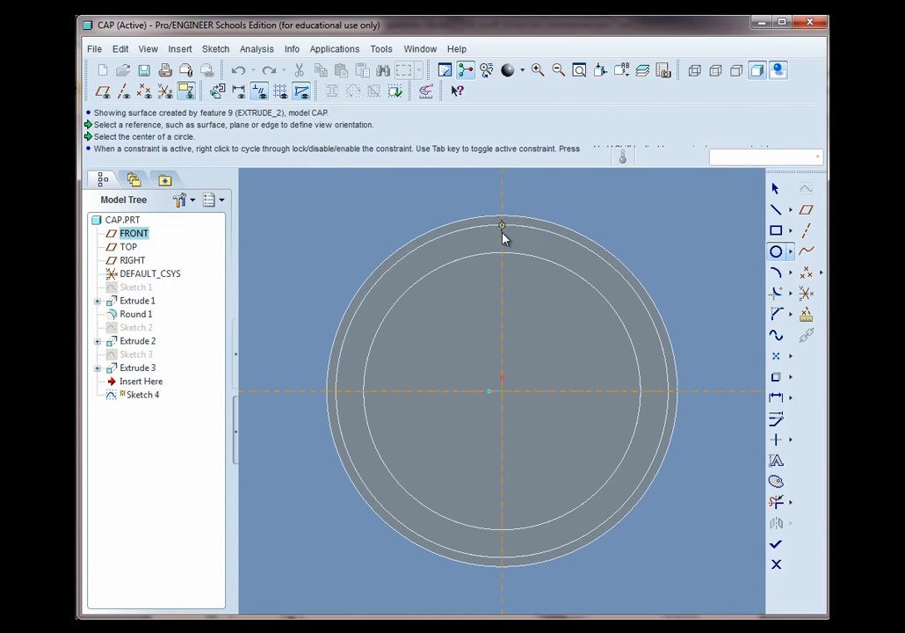
scroll(502, 250, "up", 3)
scroll(503, 232, "up", 4)
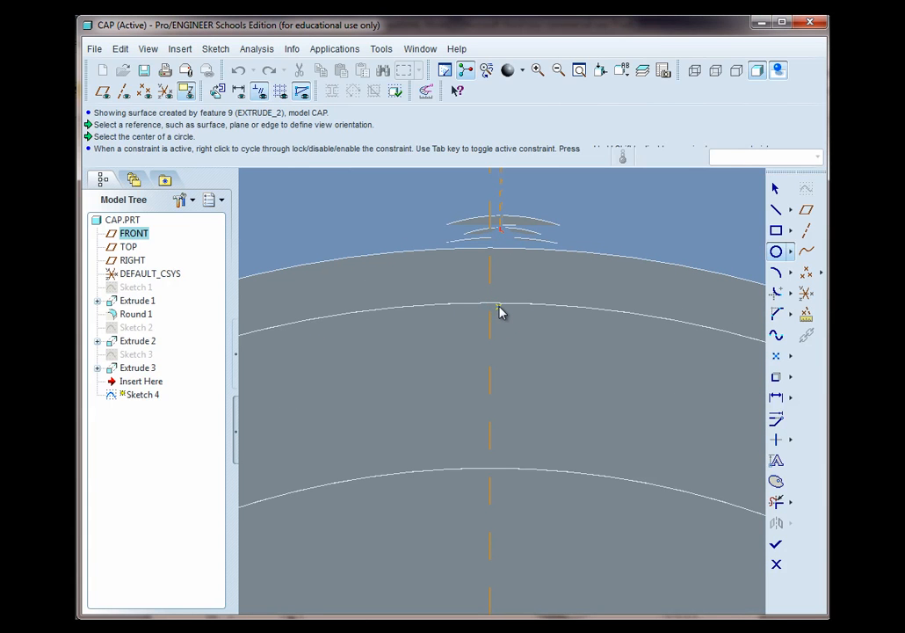
Examine the model display settings and cycle through the wireframe, hidden-line and shaded display styles
left_click(148, 50)
mouse_move(206, 259)
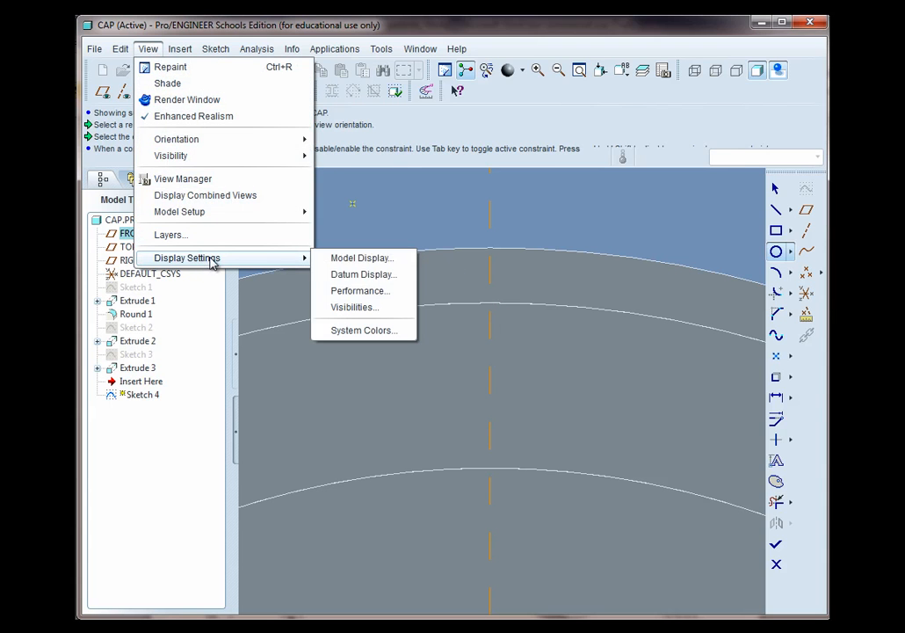
left_click(373, 260)
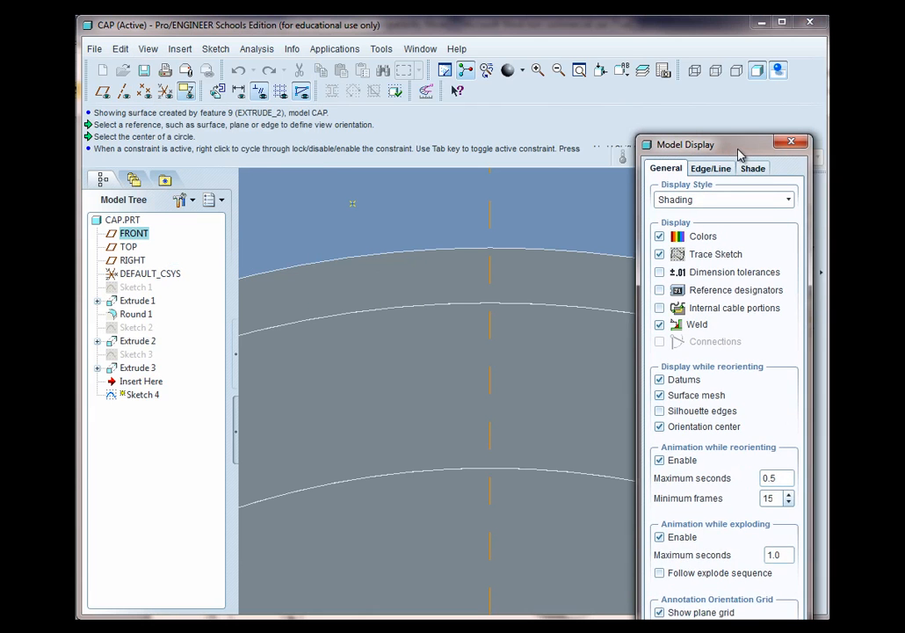
left_click(703, 149)
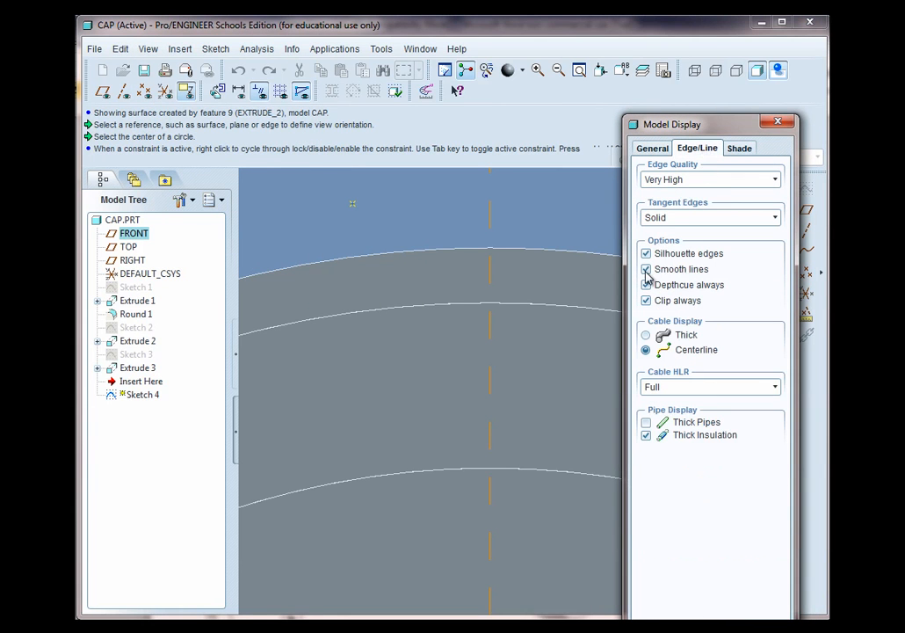
left_click(736, 147)
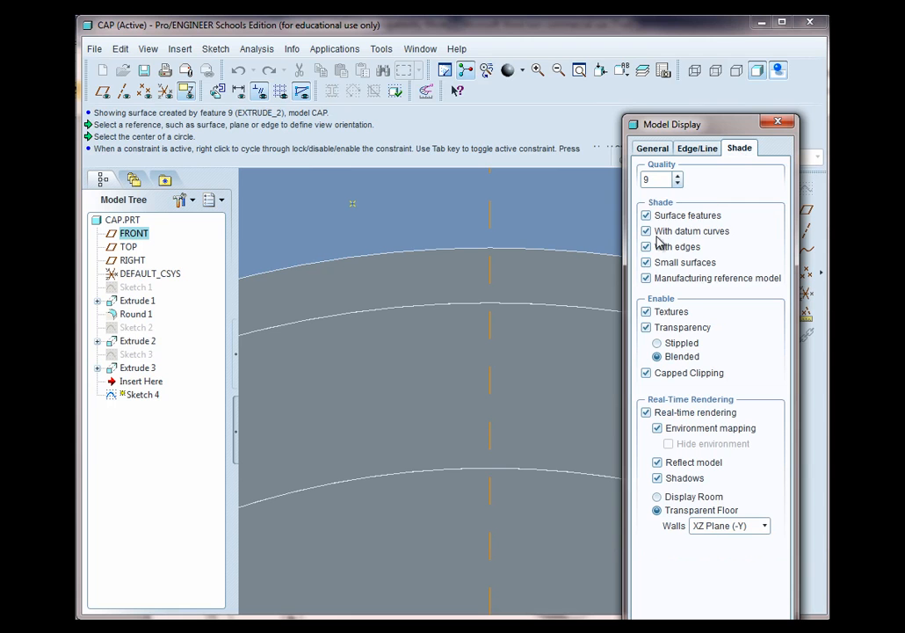
left_click_drag(694, 127, 695, 73)
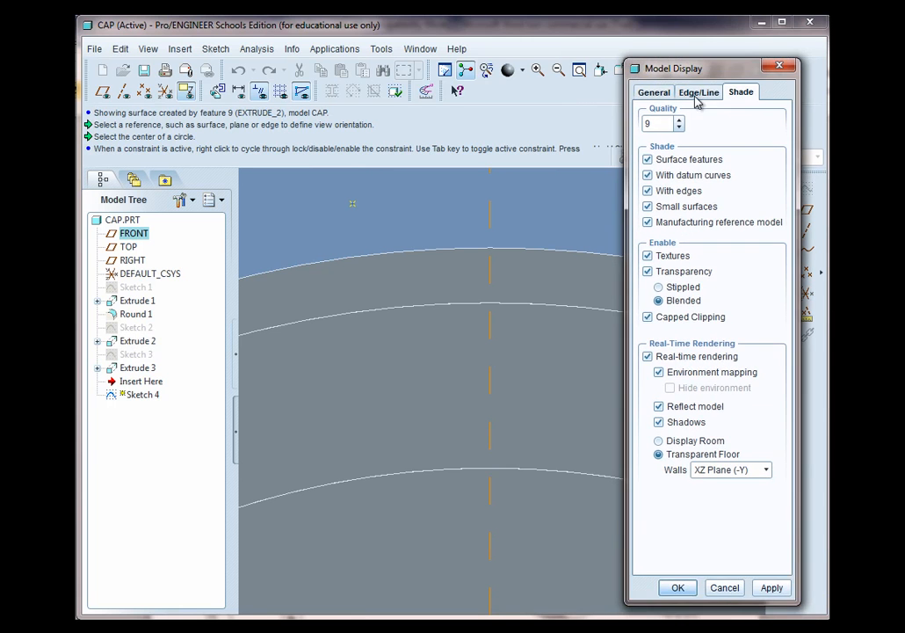
left_click(681, 586)
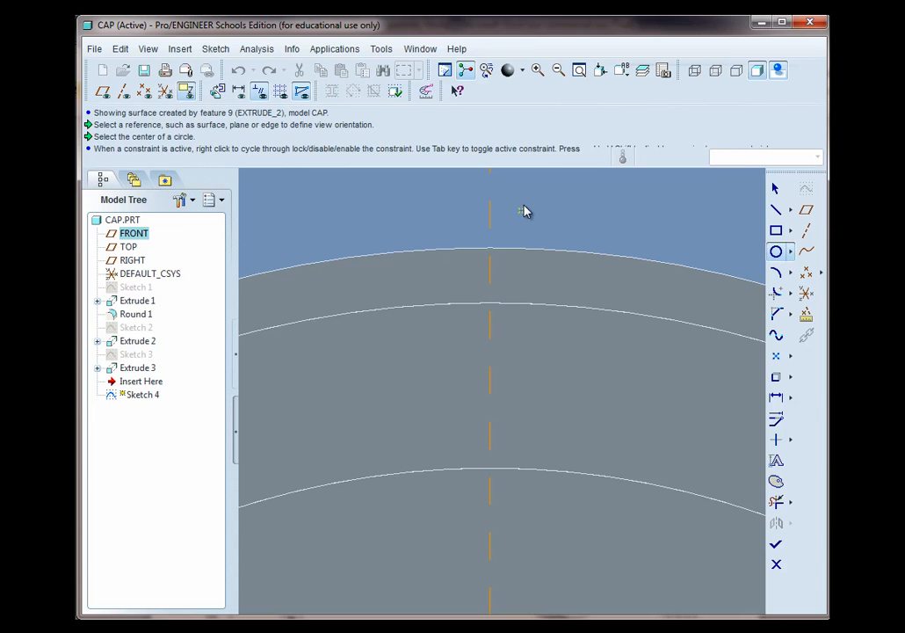
left_click(716, 71)
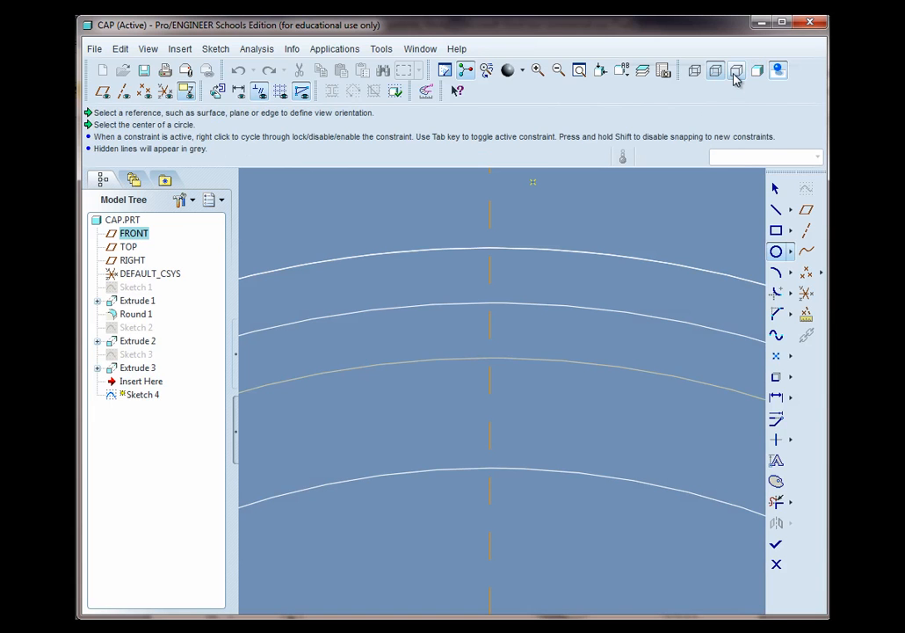
left_click(737, 71)
left_click(757, 71)
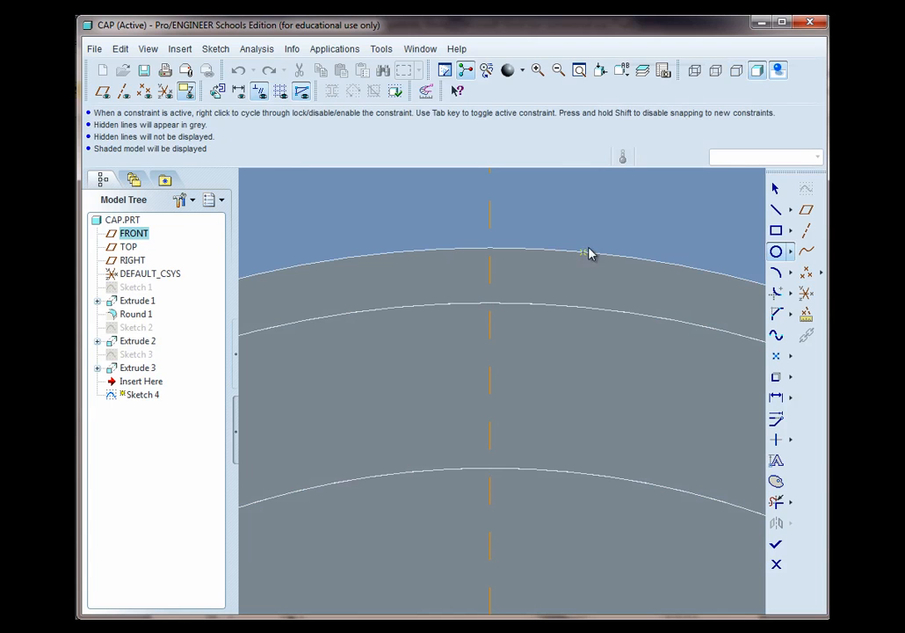
Add the cap's inner and outer circular rim edges as sketch references
left_click(216, 49)
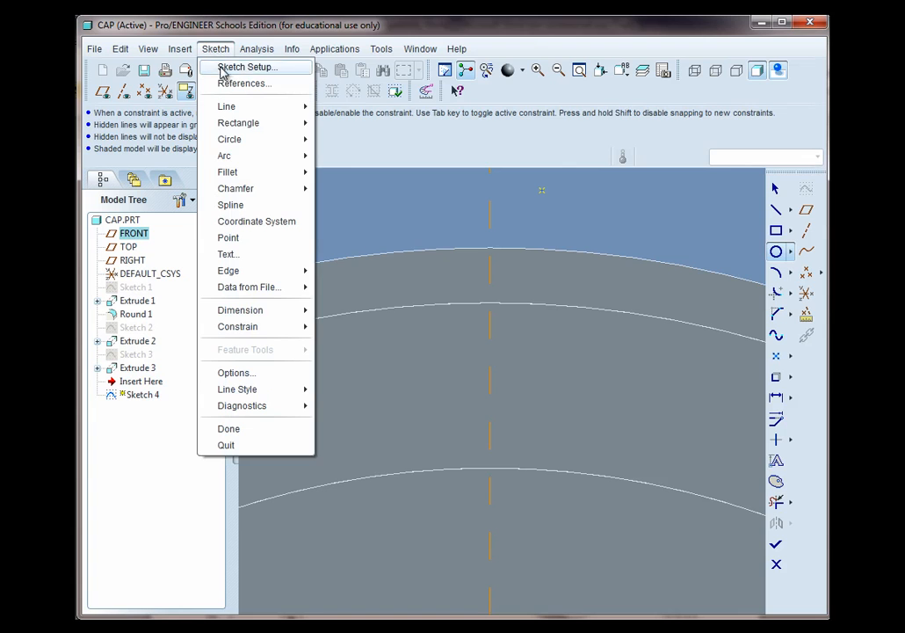
left_click(233, 82)
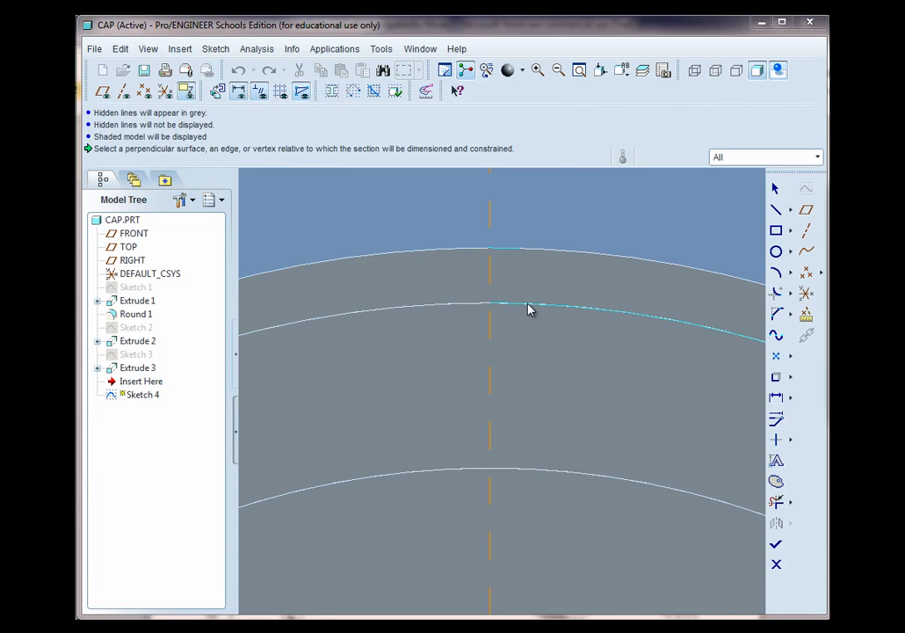
left_click(530, 309)
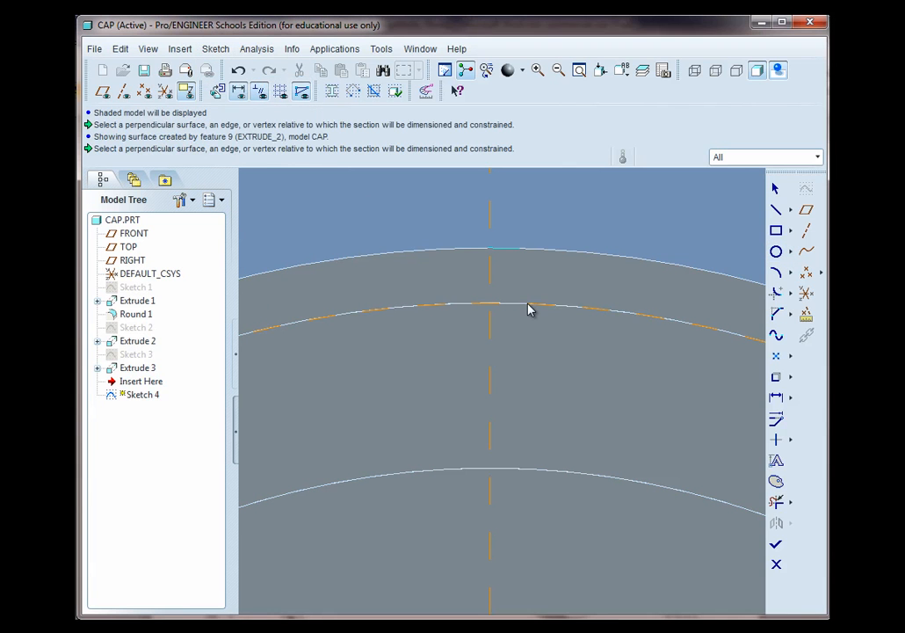
left_click(561, 252)
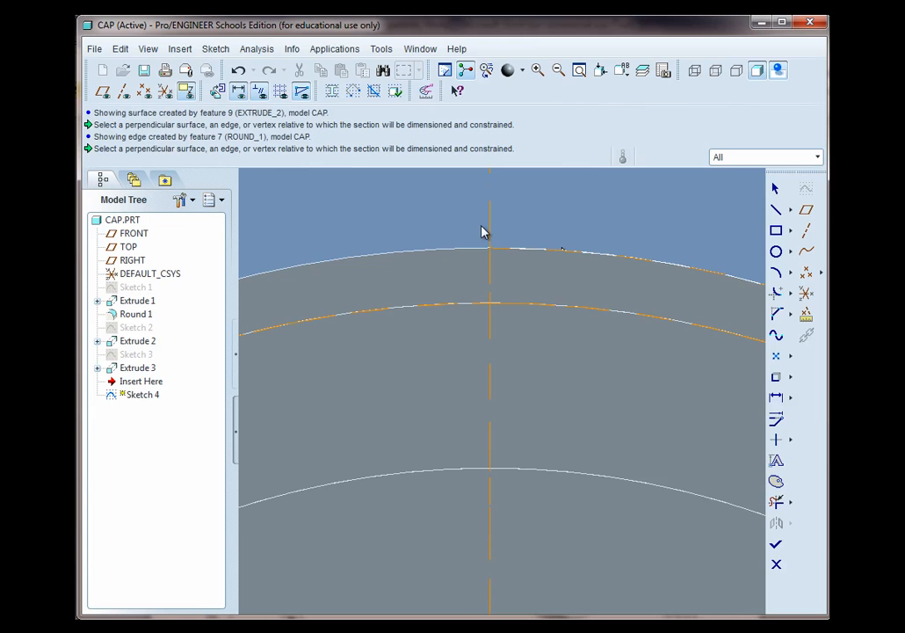
left_click(435, 254)
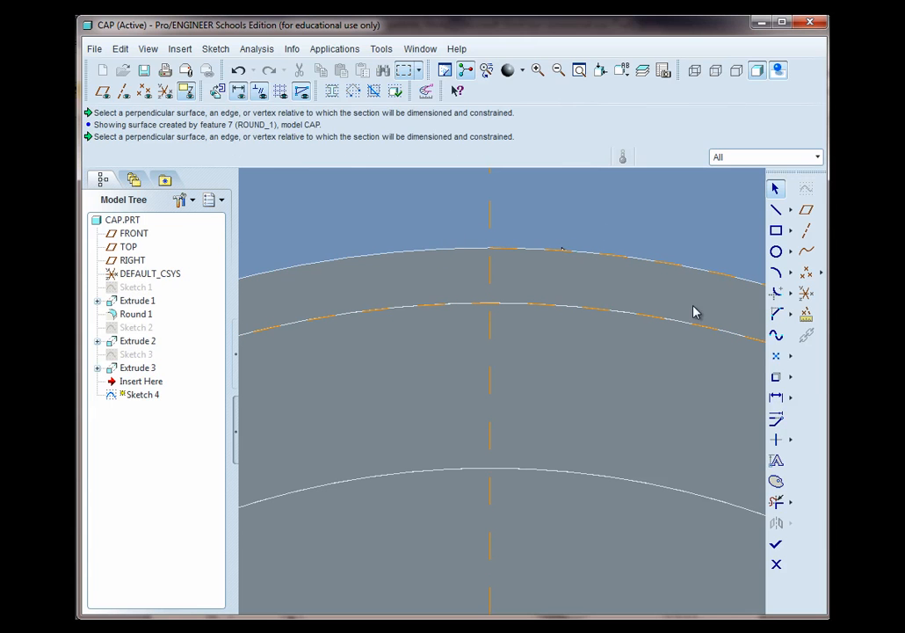
Sketch a small circle centred where the inner rim edge meets the vertical axis, reaching the outer rim edge, and finish the sketch
left_click(776, 251)
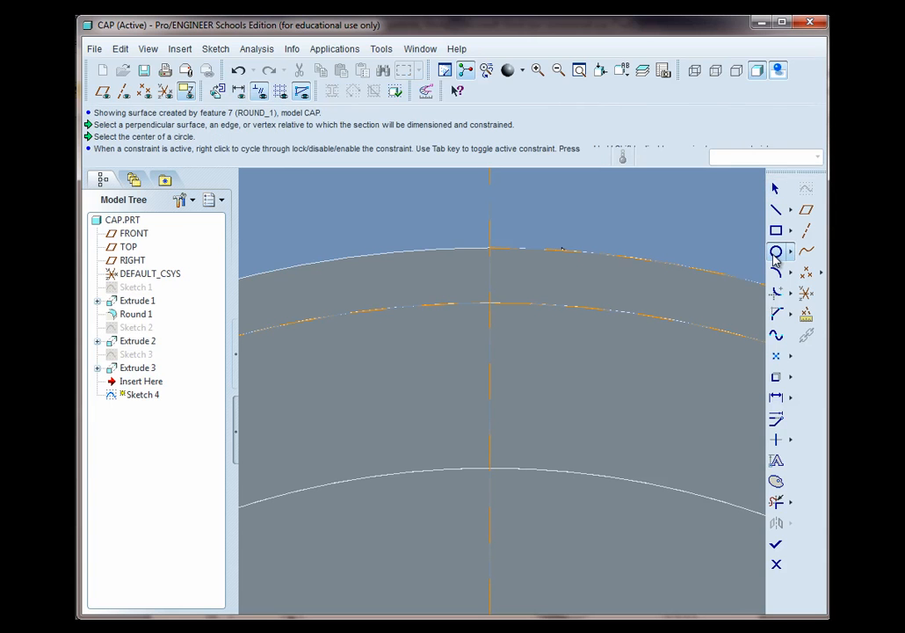
left_click(490, 303)
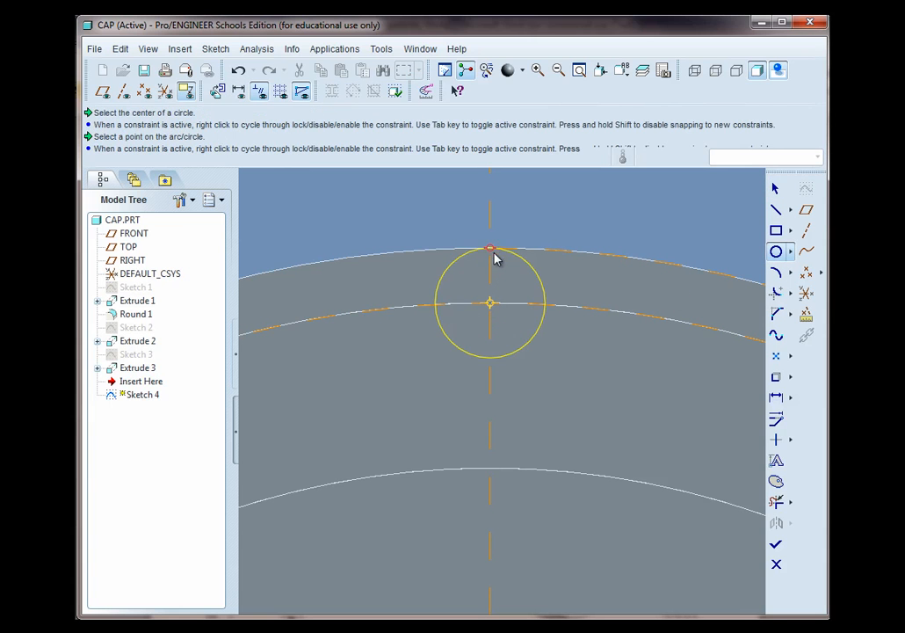
left_click(489, 251)
middle_click(589, 238)
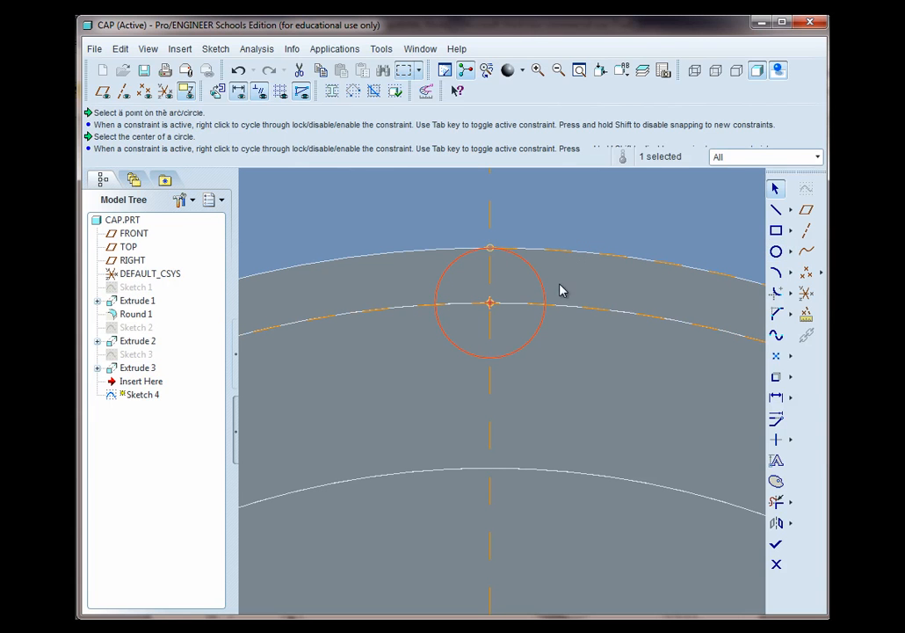
left_click(675, 205)
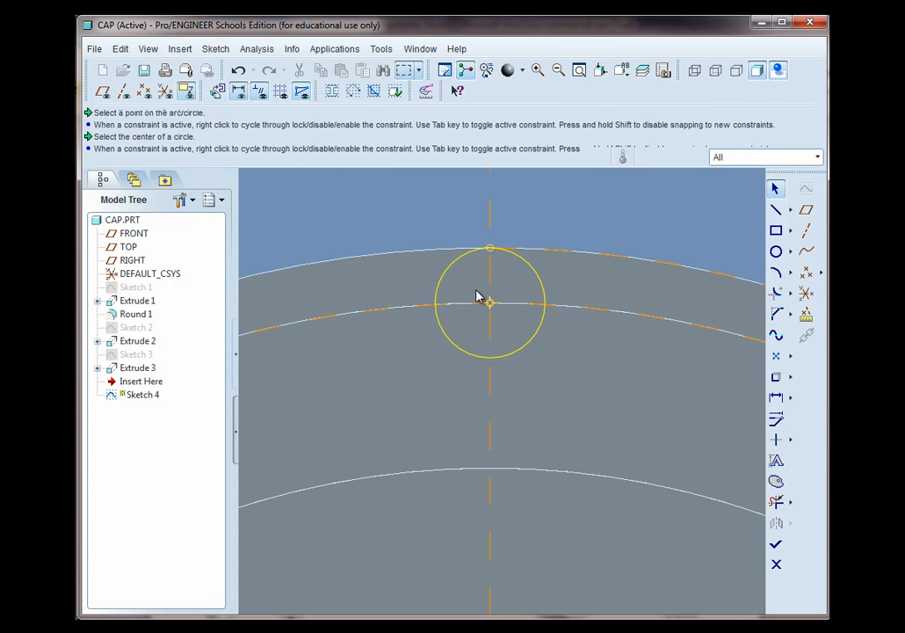
mouse_move(511, 372)
middle_mouse_down()
mouse_move(487, 390)
mouse_move(488, 438)
mouse_move(449, 460)
mouse_move(515, 329)
middle_mouse_up()
scroll(486, 394, "up", 5)
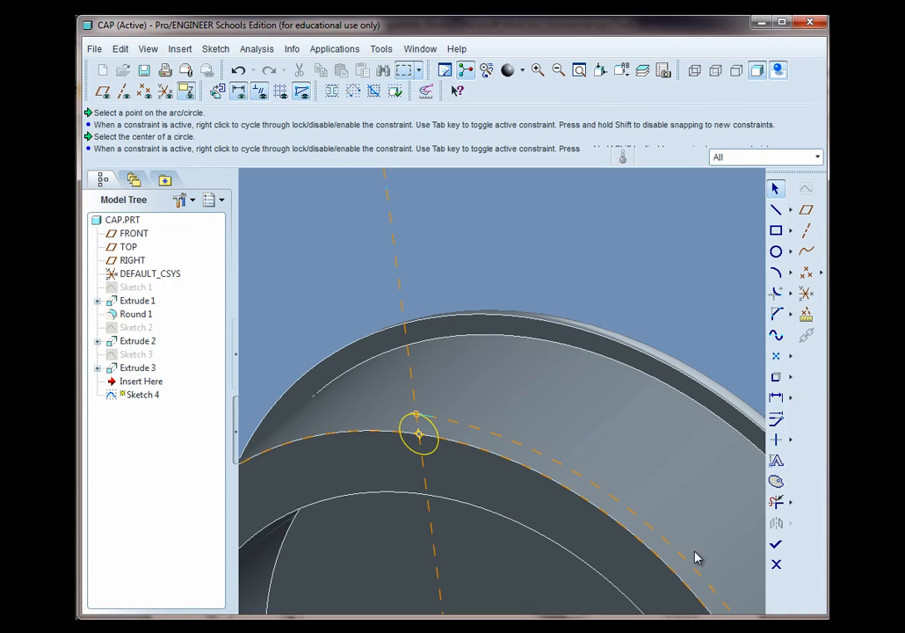
left_click(776, 543)
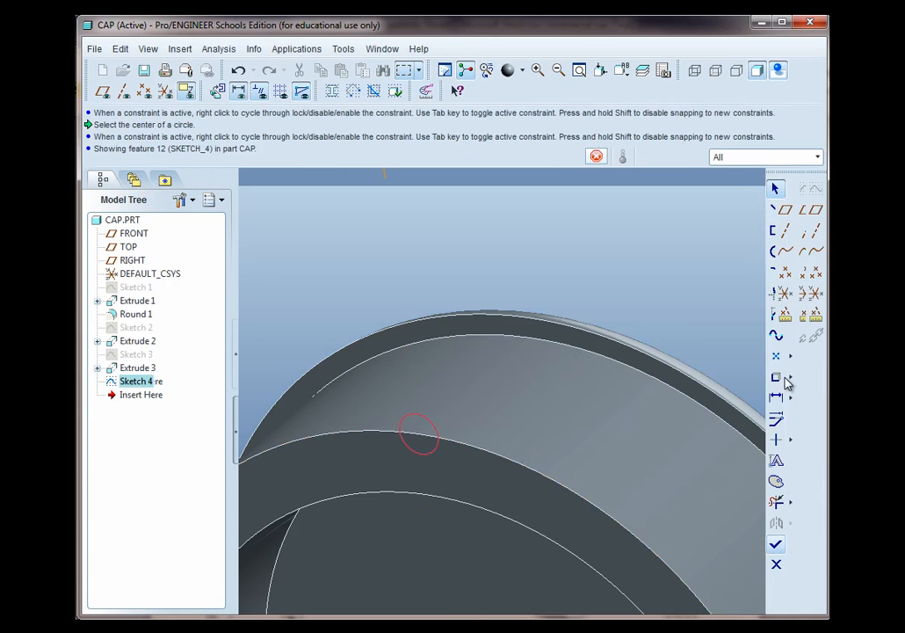
Extrude the small circle up to the next surface to form a rib along the cap wall
left_click(816, 192)
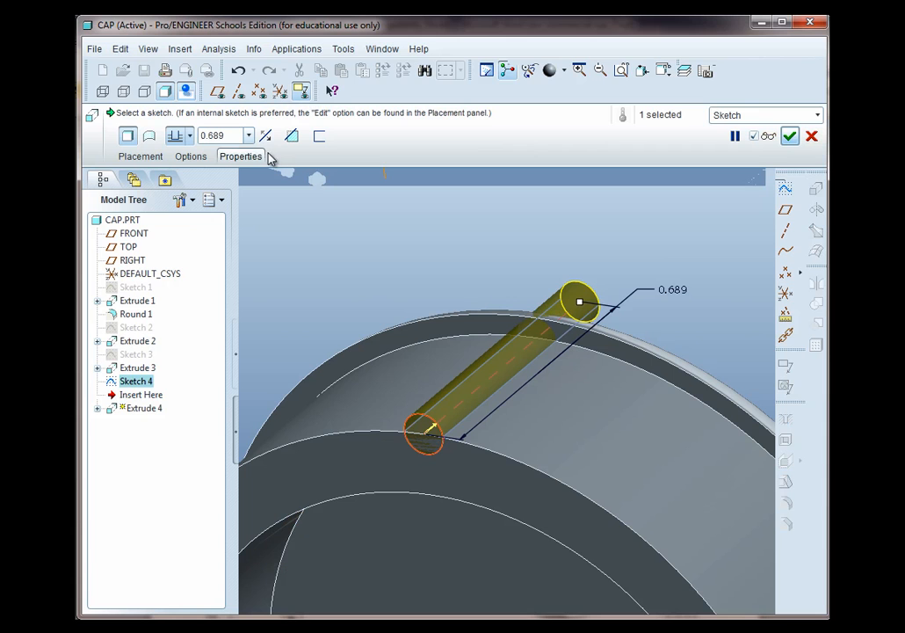
left_click(189, 138)
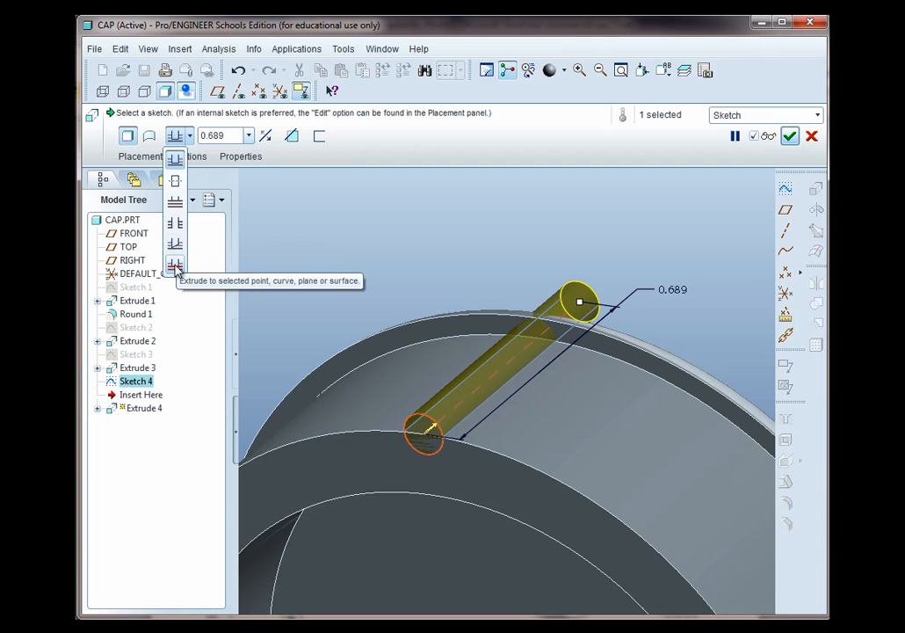
left_click(175, 203)
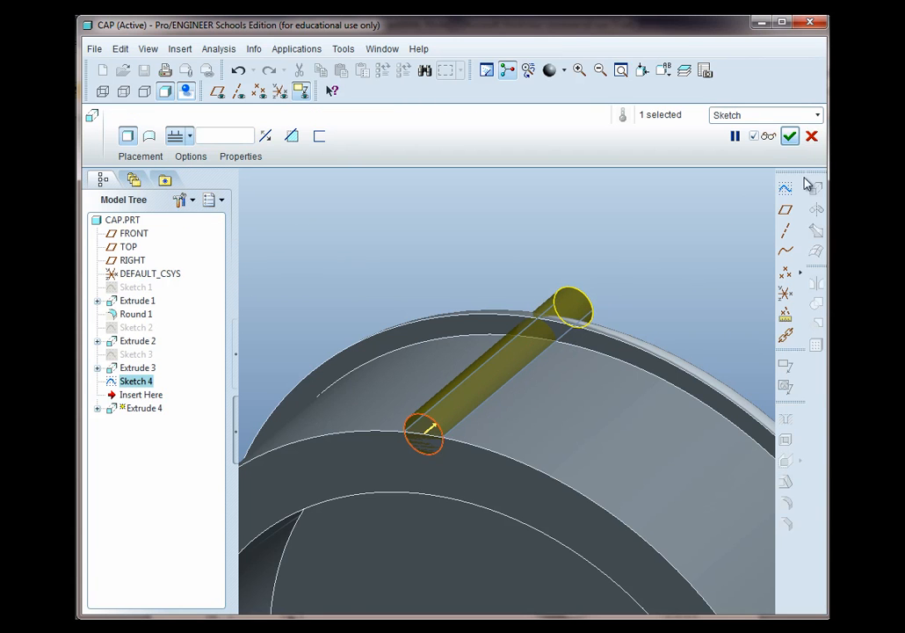
middle_click_drag(645, 322, 591, 347)
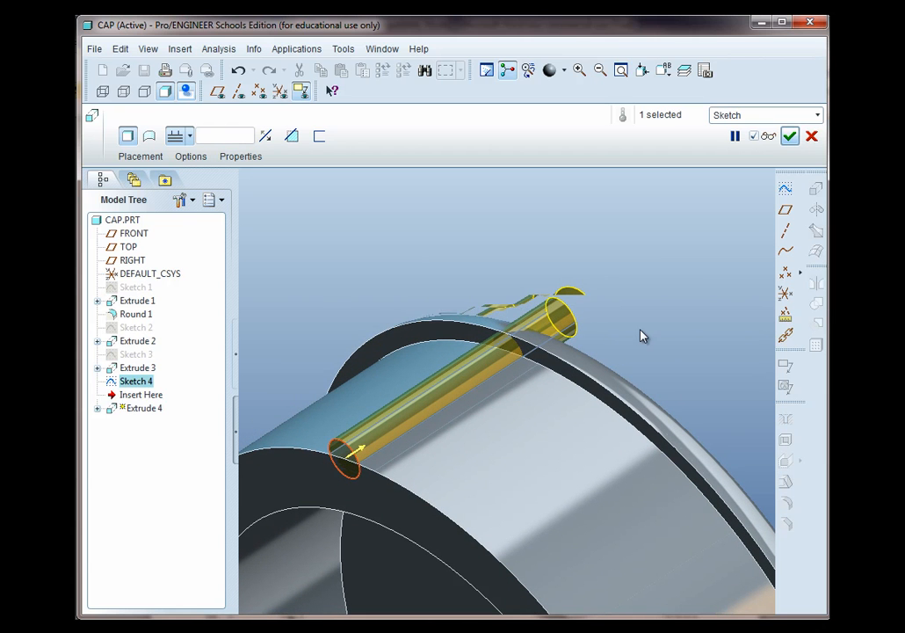
left_click(789, 135)
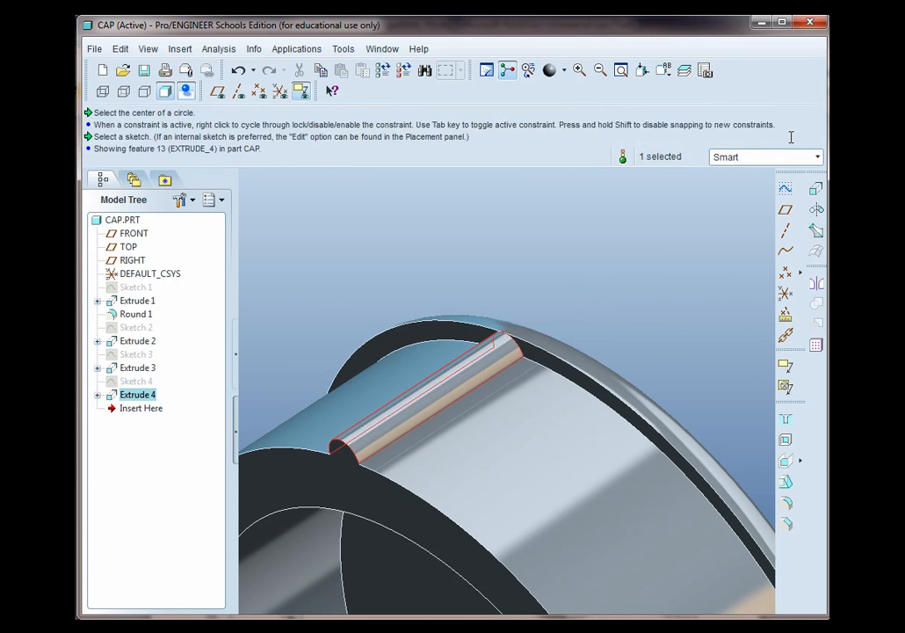
middle_click_drag(646, 278, 572, 414)
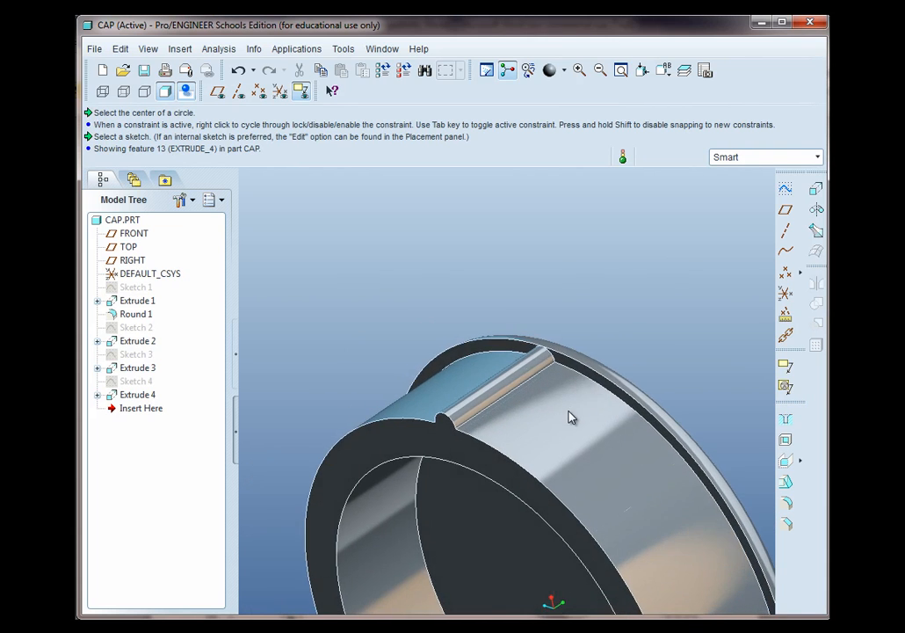
Select the rib extrude and start a Pattern of it, setting the pattern type to Axis
scroll(572, 414, "up", 3)
scroll(580, 555, "down", 4)
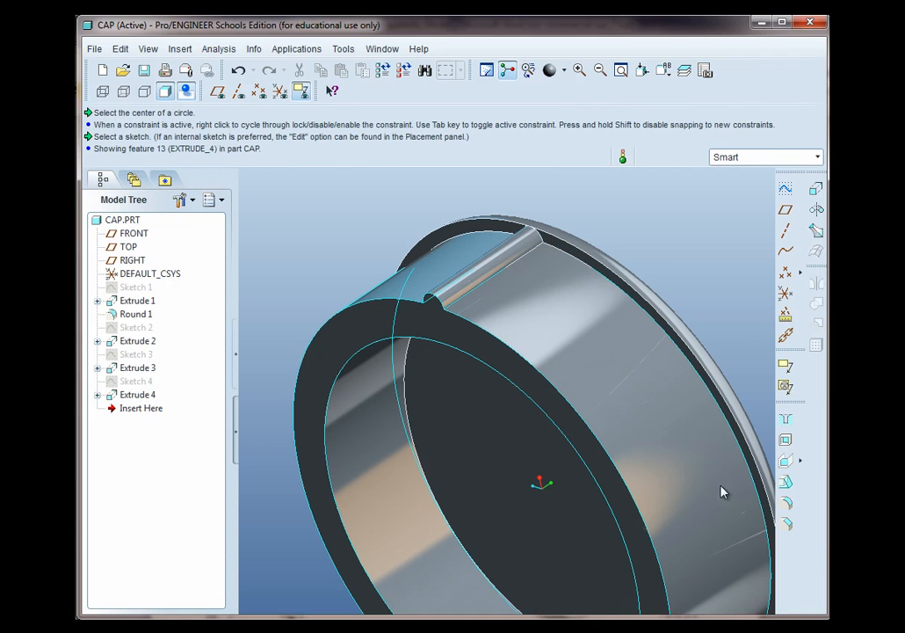
left_click(497, 269)
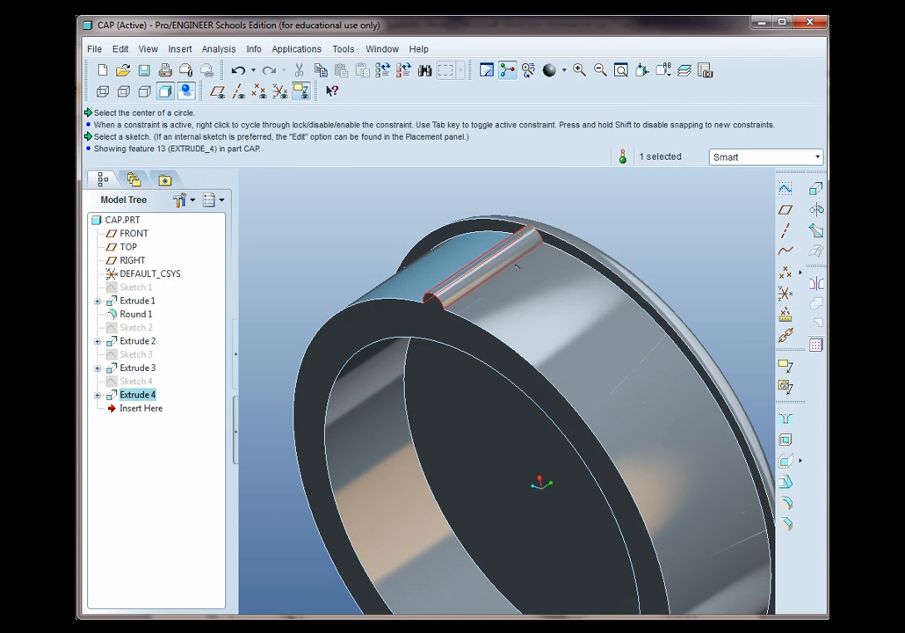
left_click(816, 350)
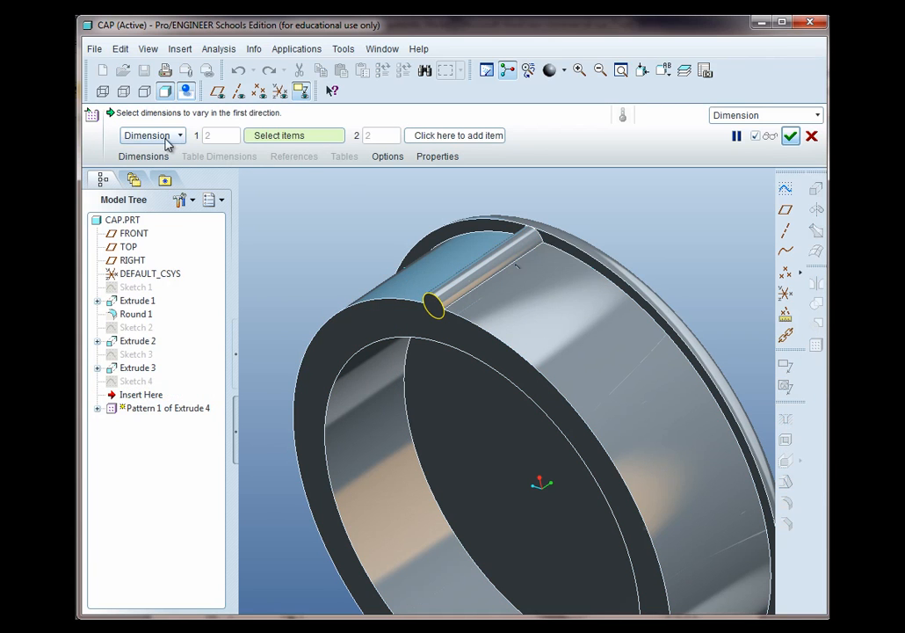
left_click(179, 138)
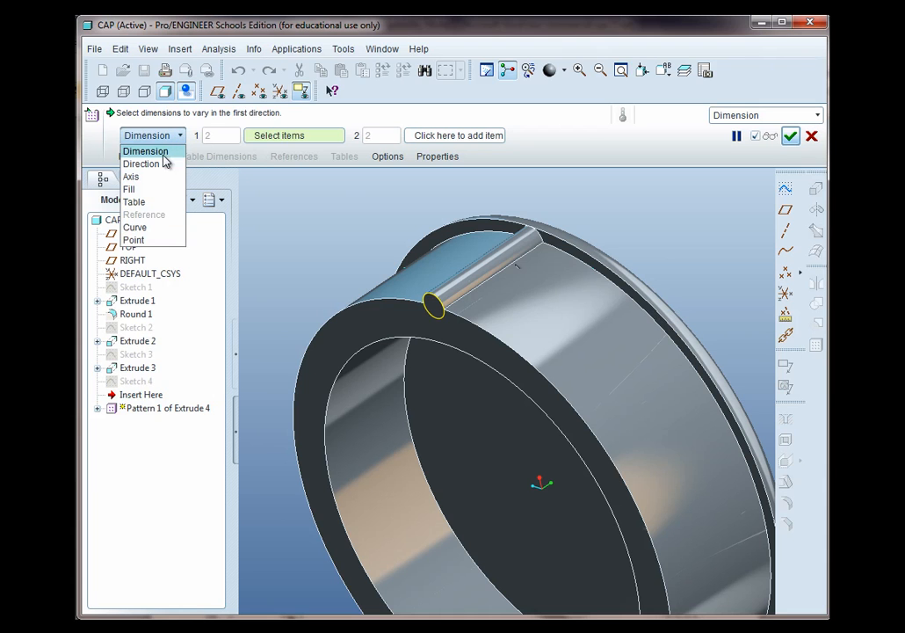
left_click(139, 178)
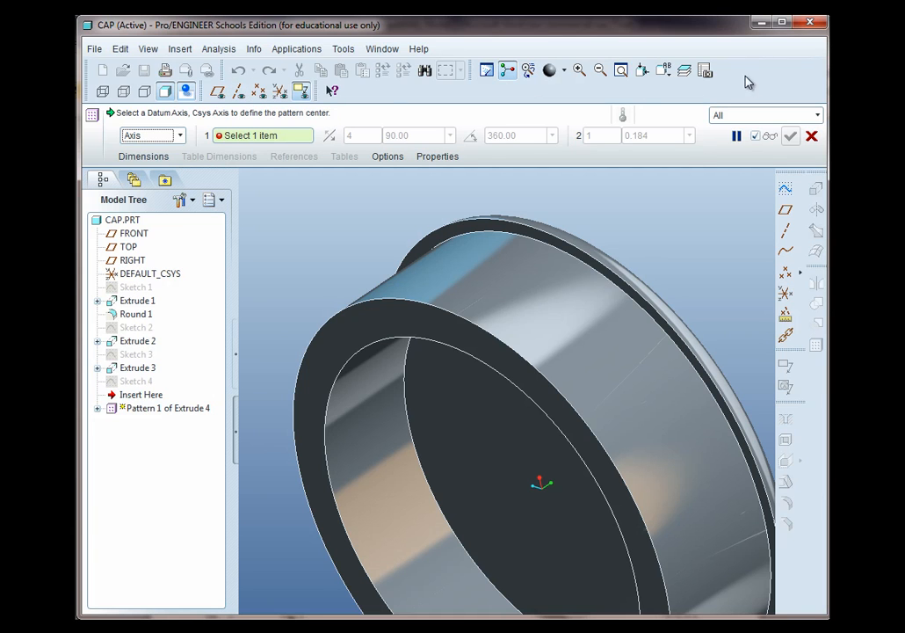
Pick the cap's central axis A_2 and create 50 pattern members spaced 360/50 degrees apart, checking the count against the drawing
left_click(240, 94)
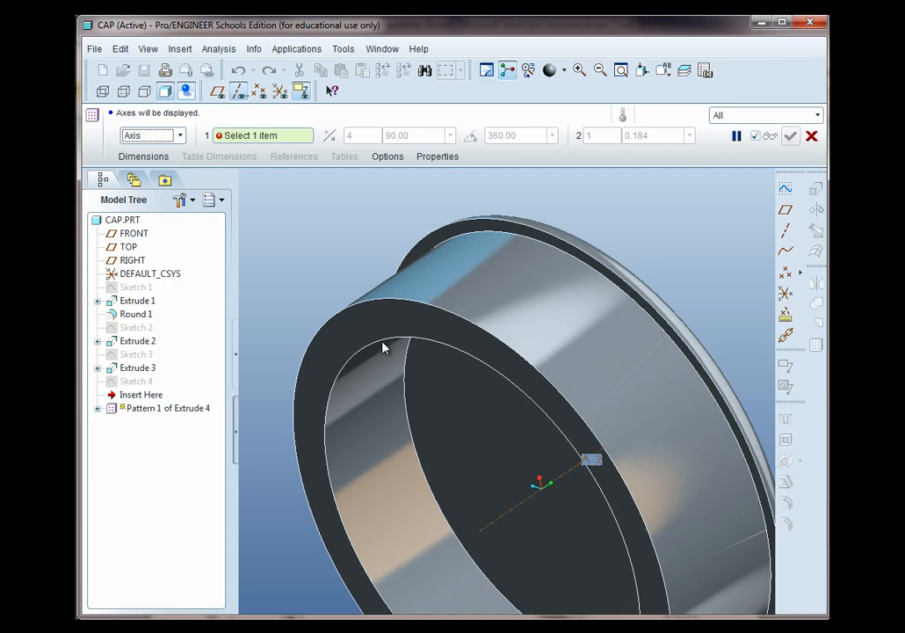
left_click(507, 519)
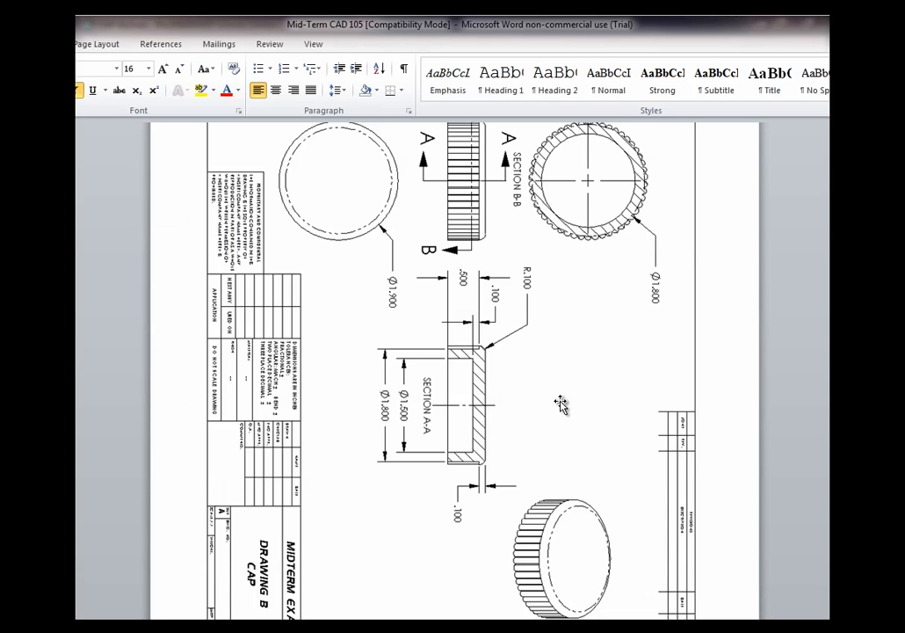
scroll(443, 329, "up", 2, "ctrl")
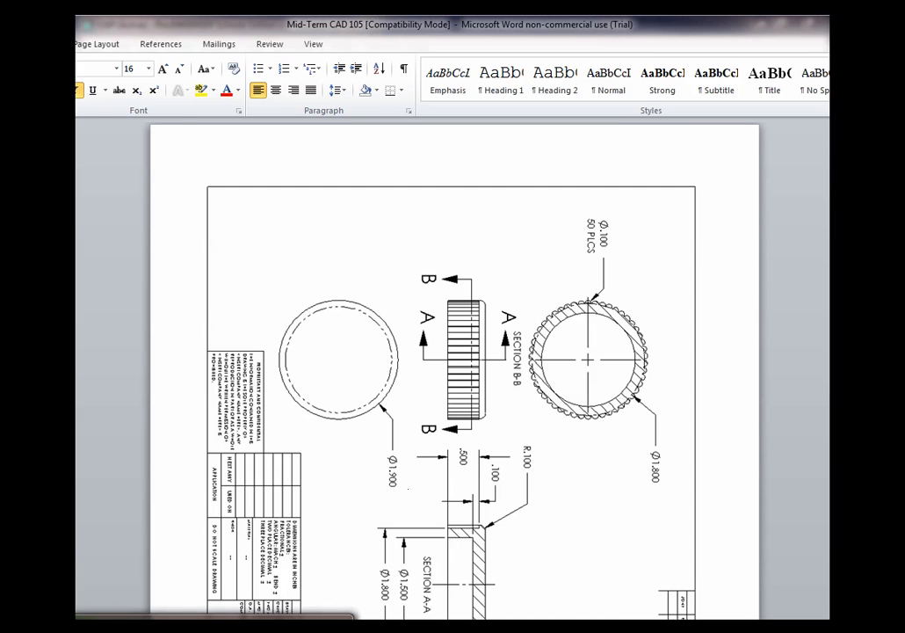
left_click(272, 626)
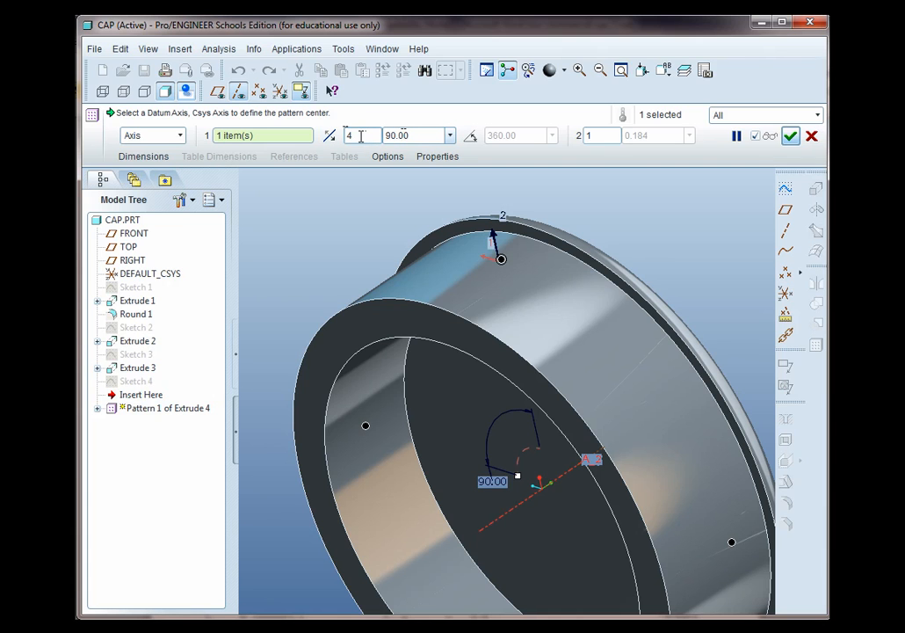
type("50")
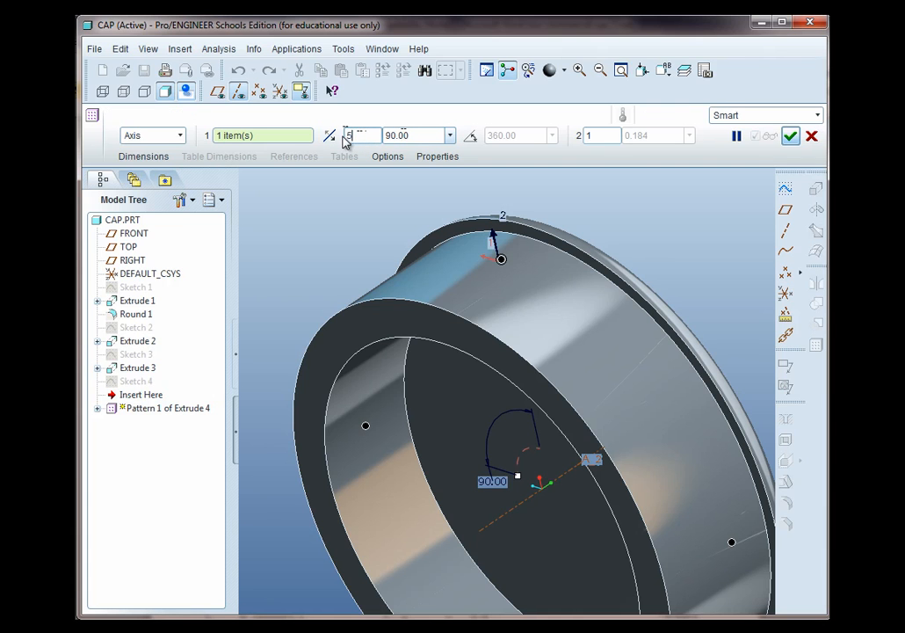
double_click(404, 135)
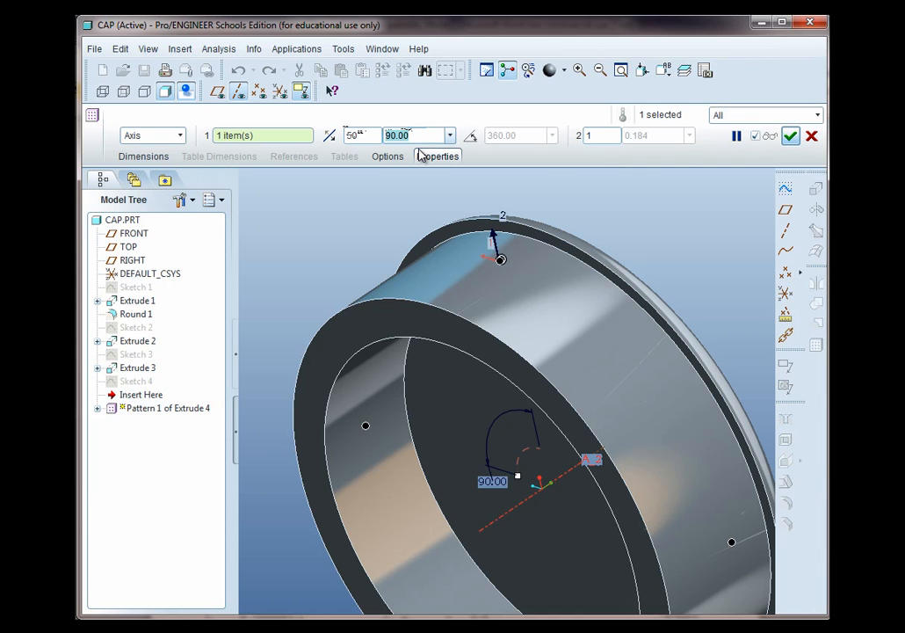
type("360/")
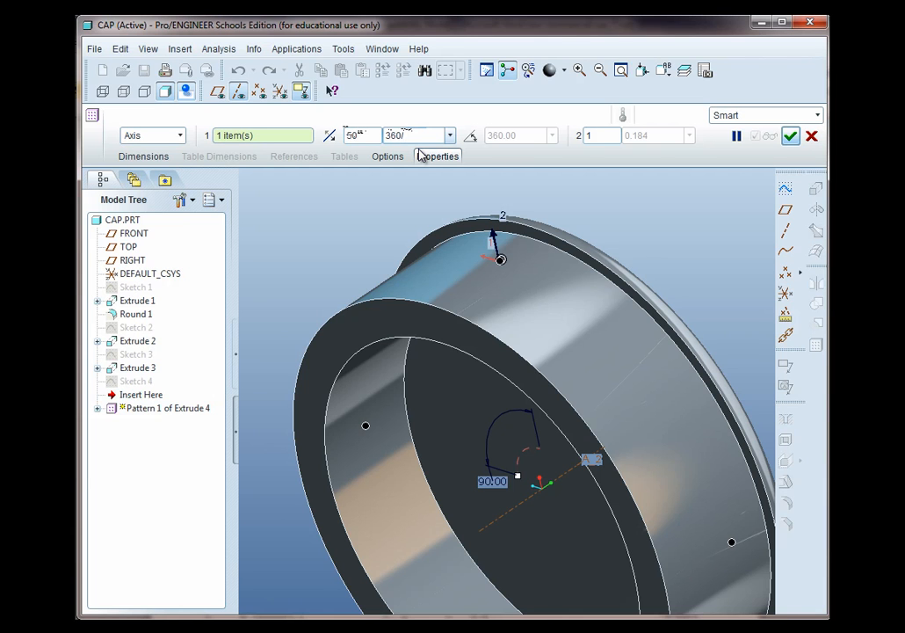
type("50")
key("Return")
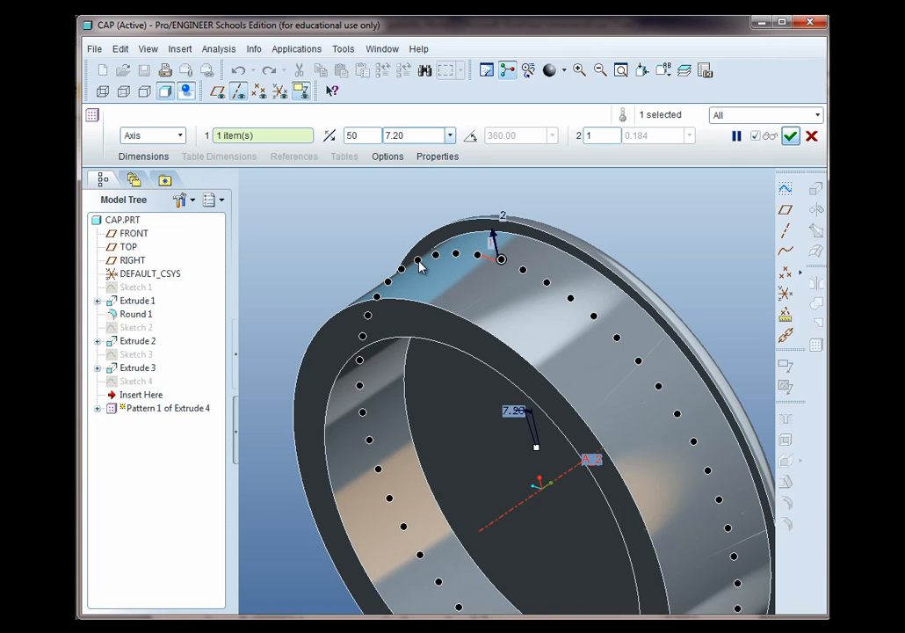
left_click(791, 137)
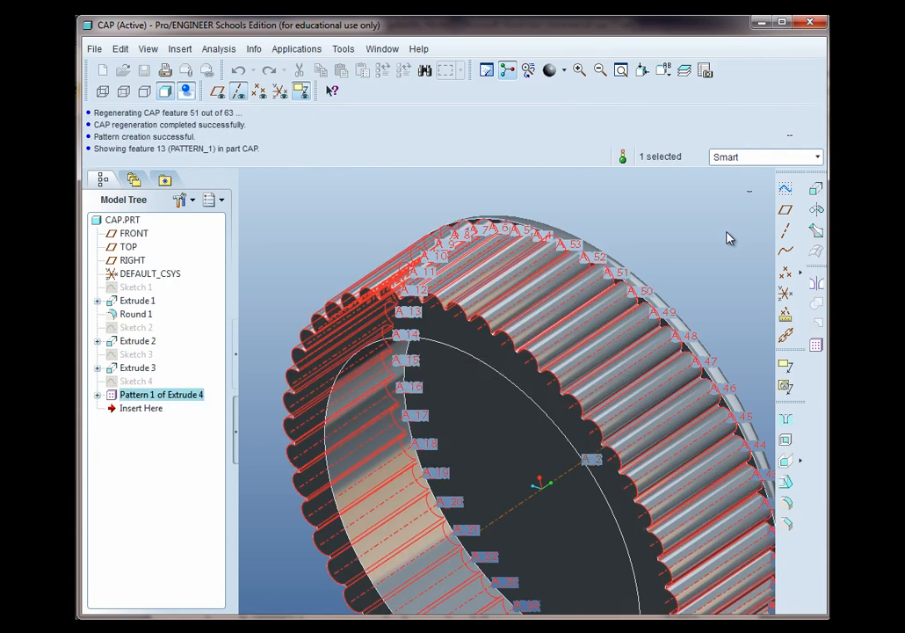
Turn off the datum axis display and rotate the view to inspect the patterned ribs on the cap
left_click(686, 261)
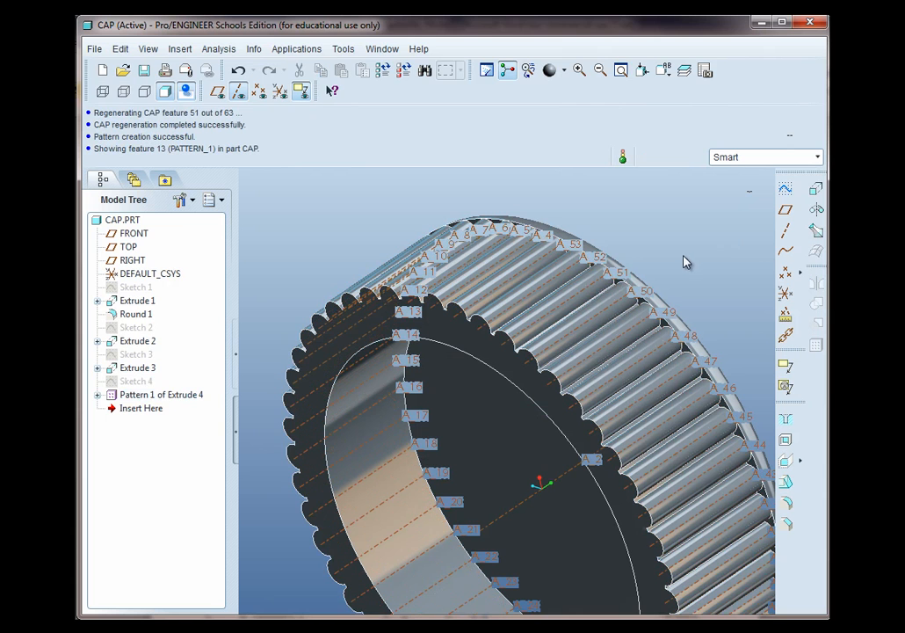
left_click(238, 91)
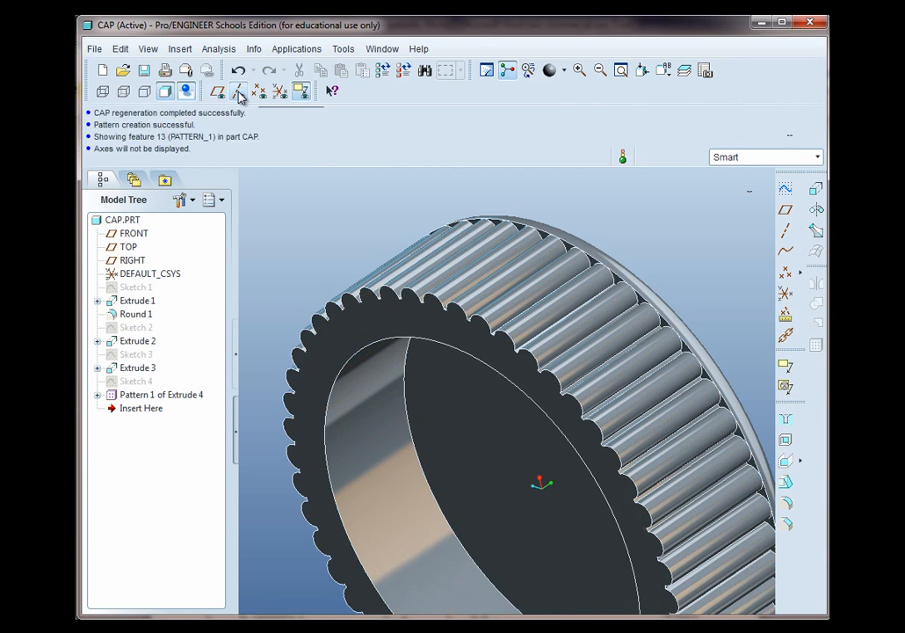
scroll(347, 305, "down", 3)
mouse_move(448, 422)
middle_mouse_down()
mouse_move(422, 439)
mouse_move(393, 414)
mouse_move(415, 406)
middle_mouse_up()
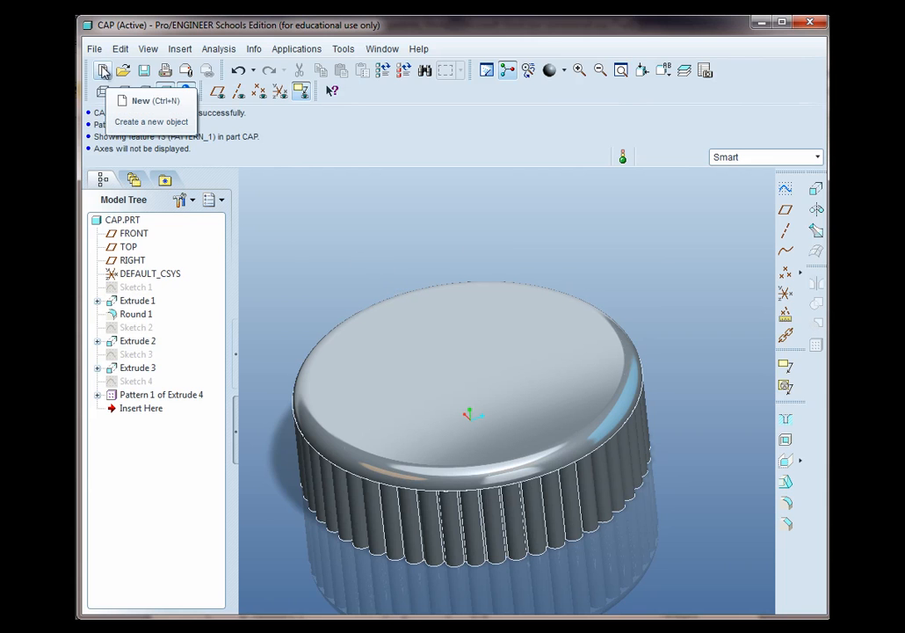
Create a new assembly named BOTTLE using the default template
left_click(102, 74)
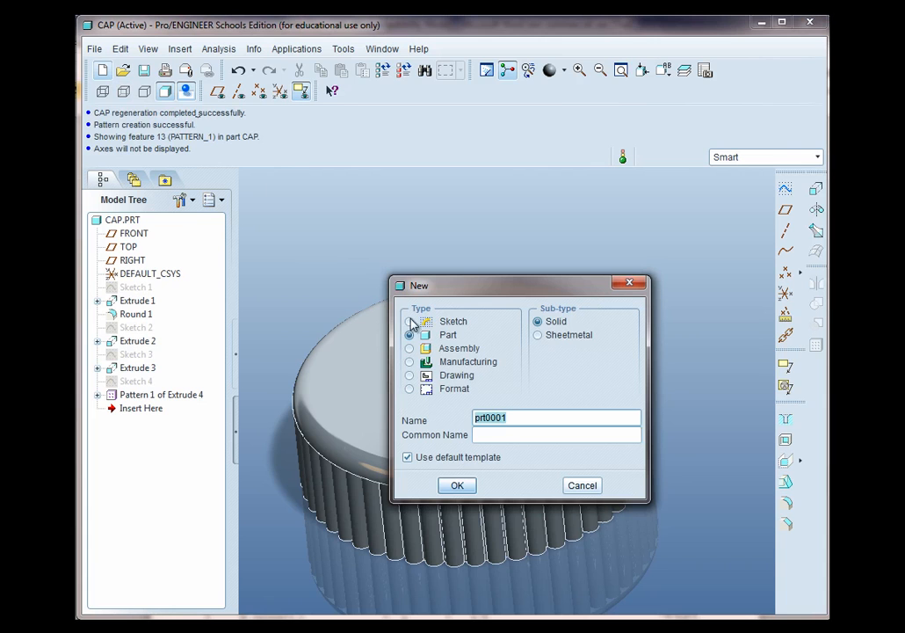
left_click(426, 348)
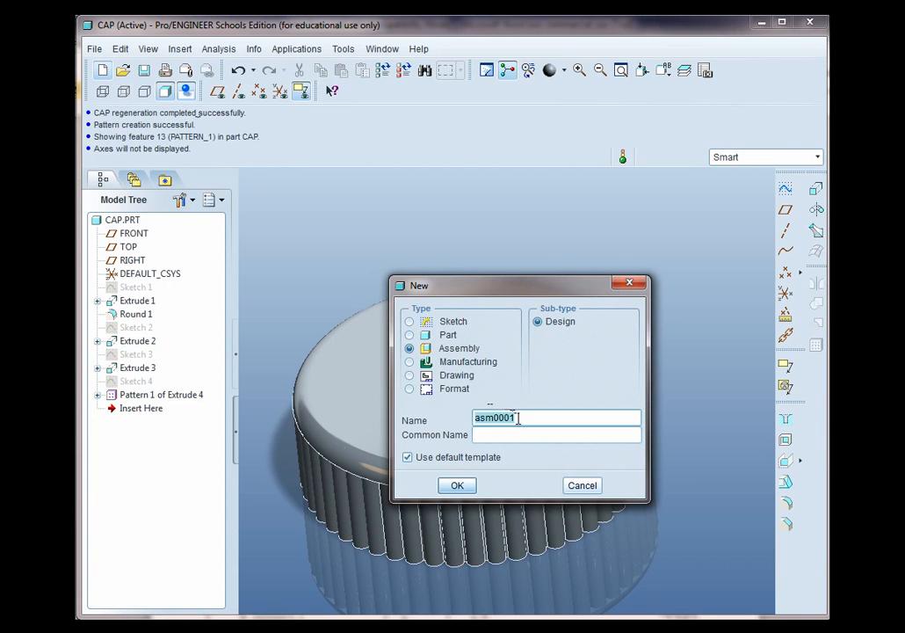
type("BOTTLE")
left_click(457, 485)
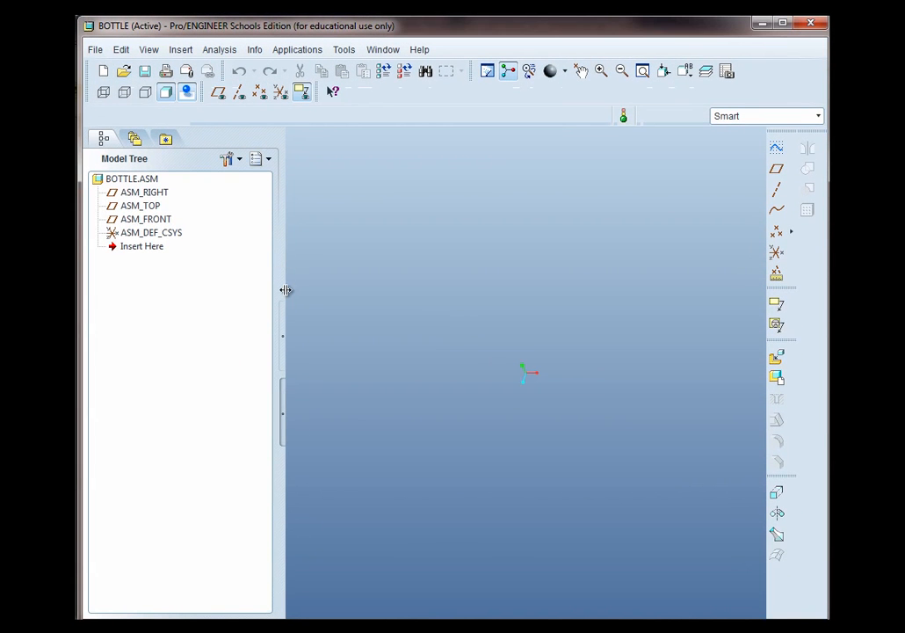
Assemble the in-session bottle.prt part into the BOTTLE assembly
left_click_drag(286, 288, 269, 289)
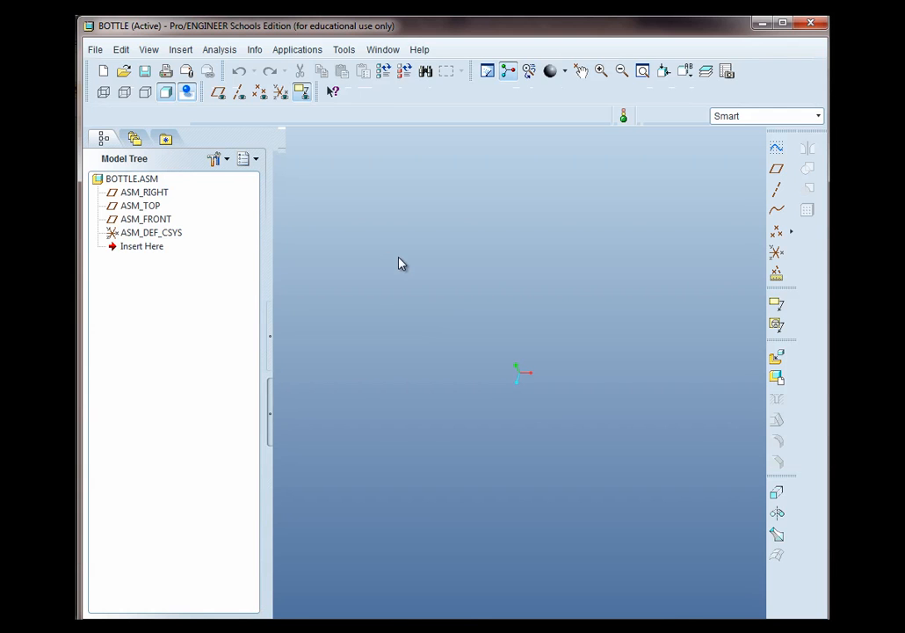
left_click(777, 358)
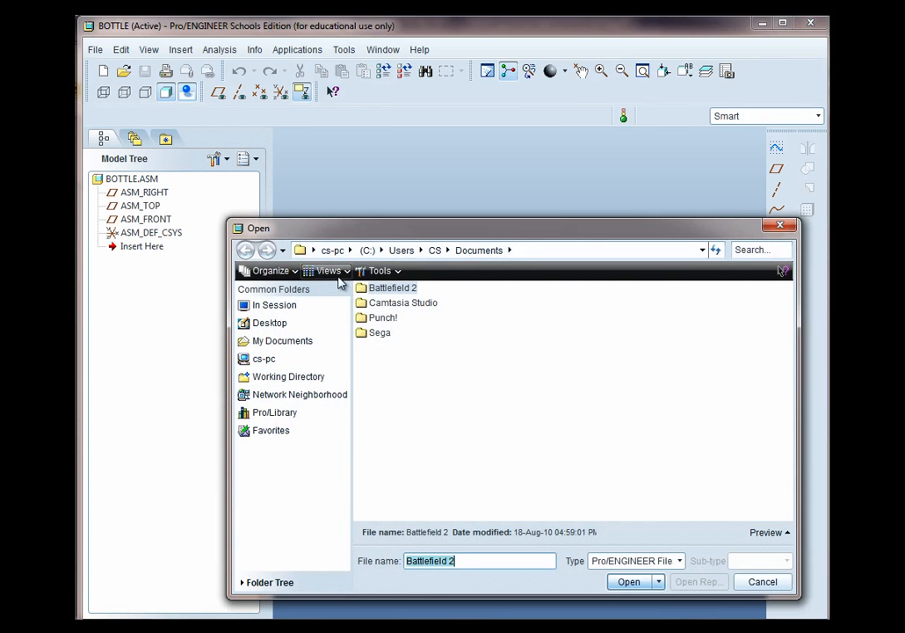
left_click(257, 308)
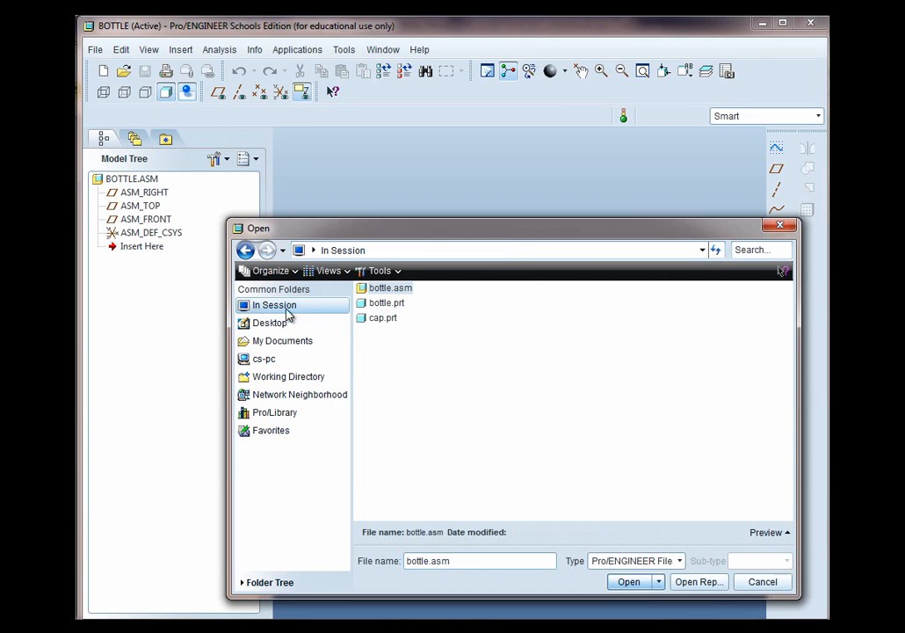
left_click(383, 303)
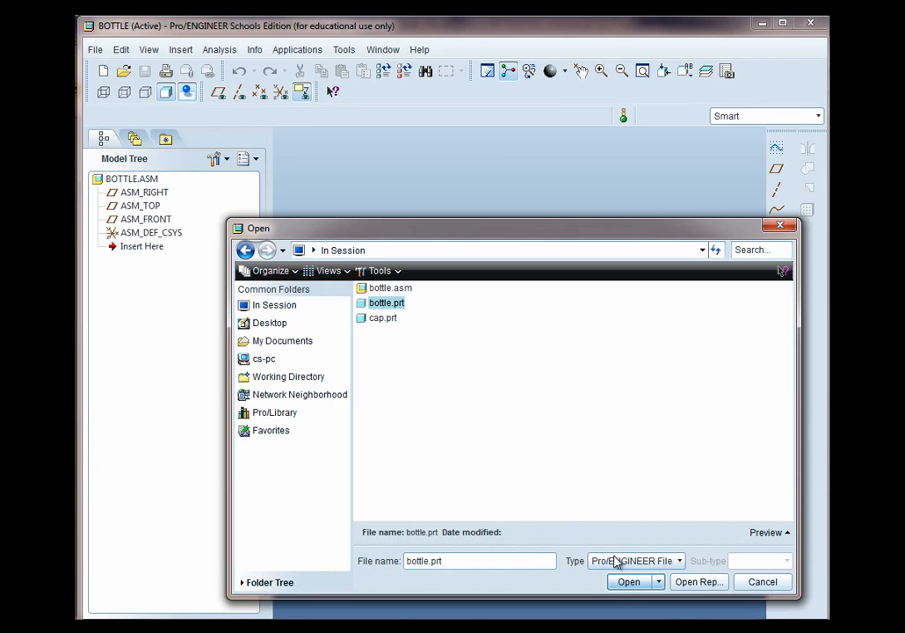
left_click(628, 582)
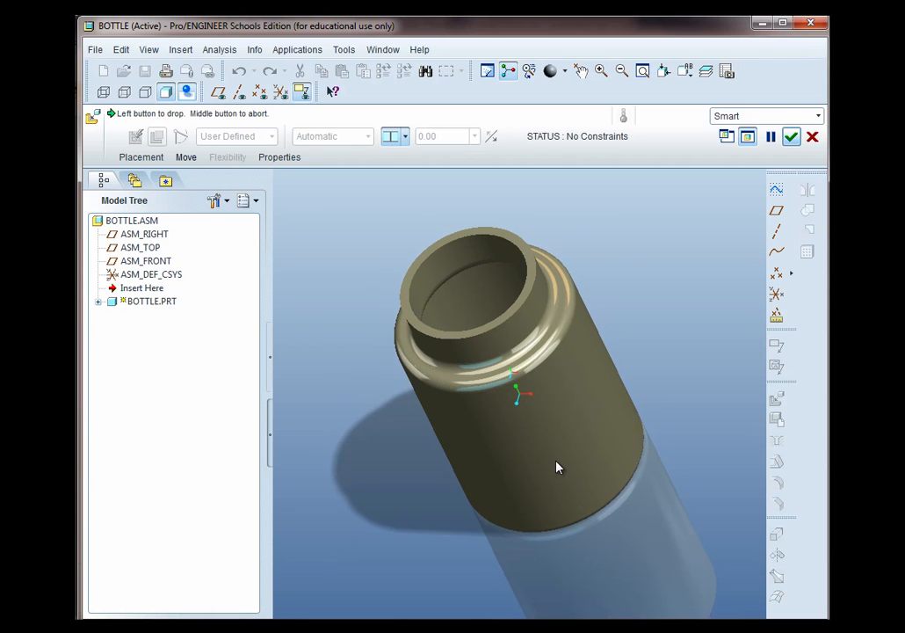
Place the bottle part with the Default constraint and finish the component placement
left_click(564, 474)
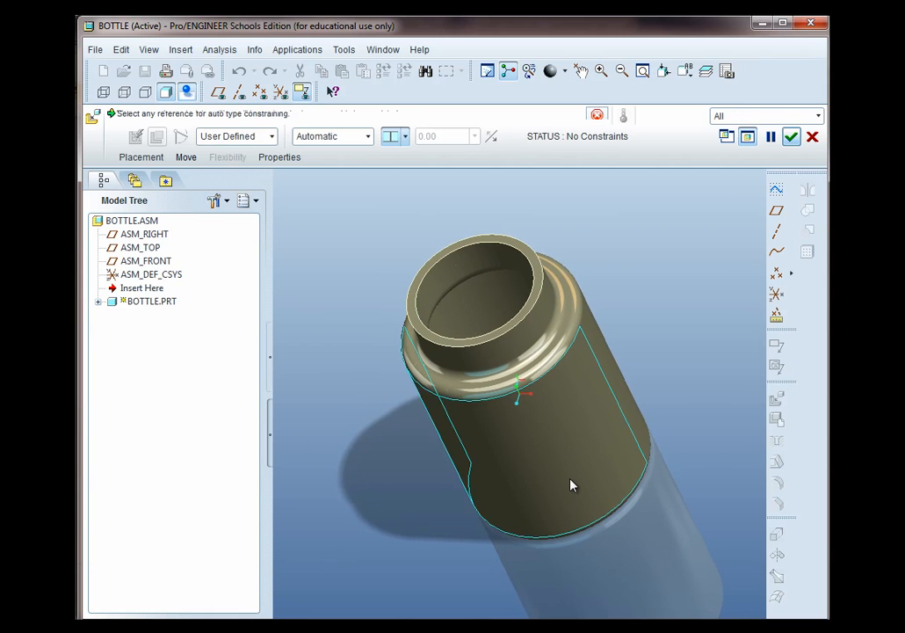
left_click(272, 138)
left_click(273, 137)
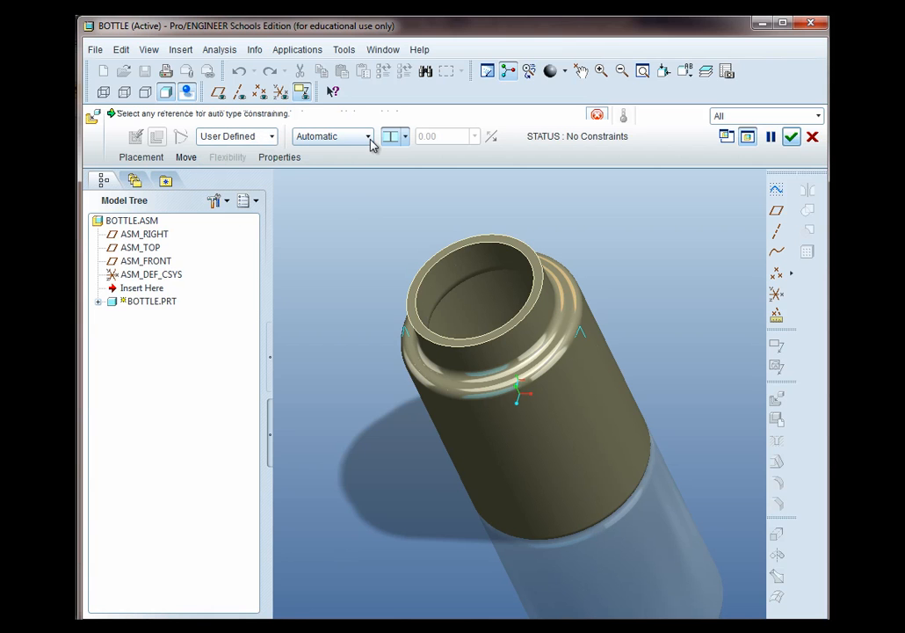
left_click(370, 138)
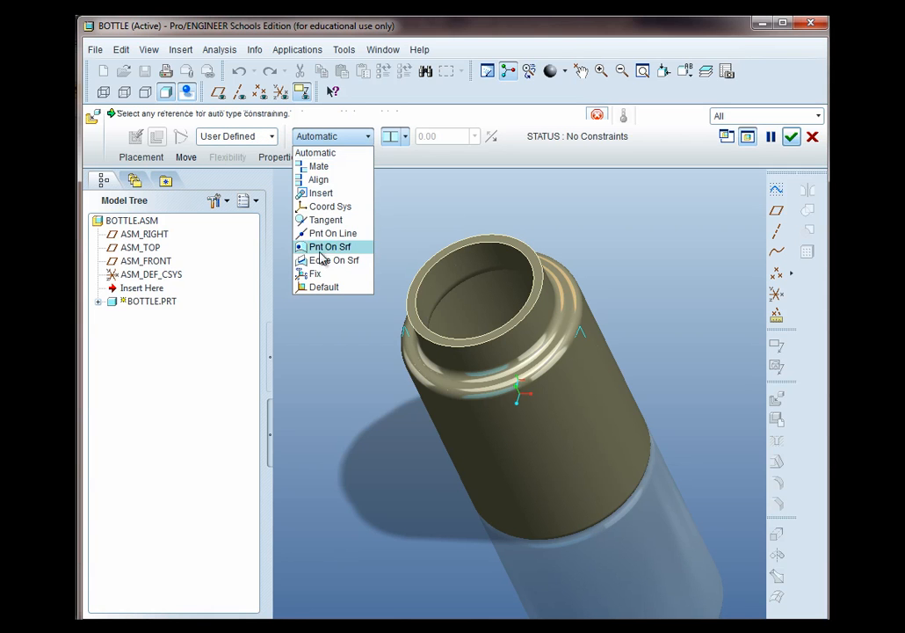
left_click(318, 287)
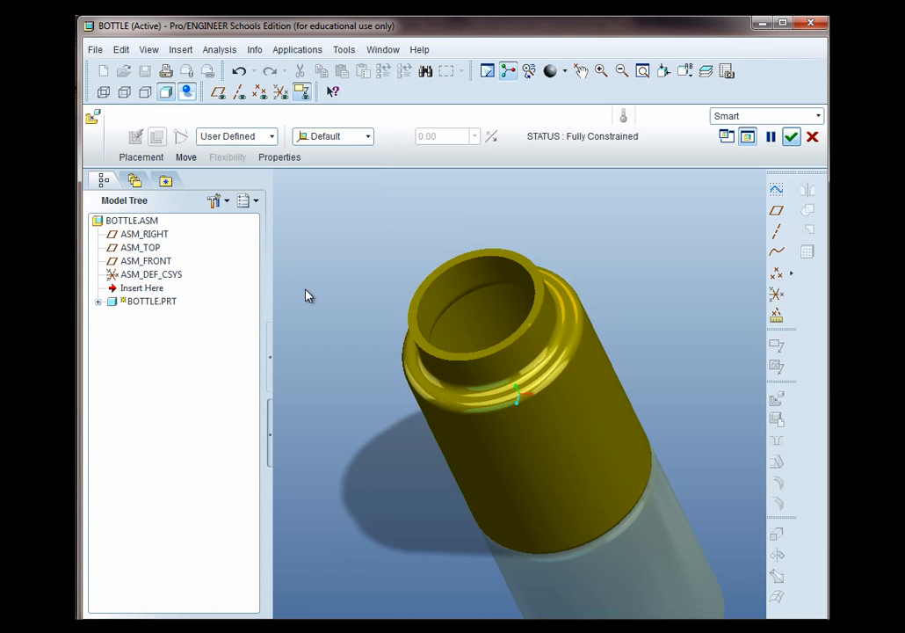
middle_click_drag(350, 312, 433, 320)
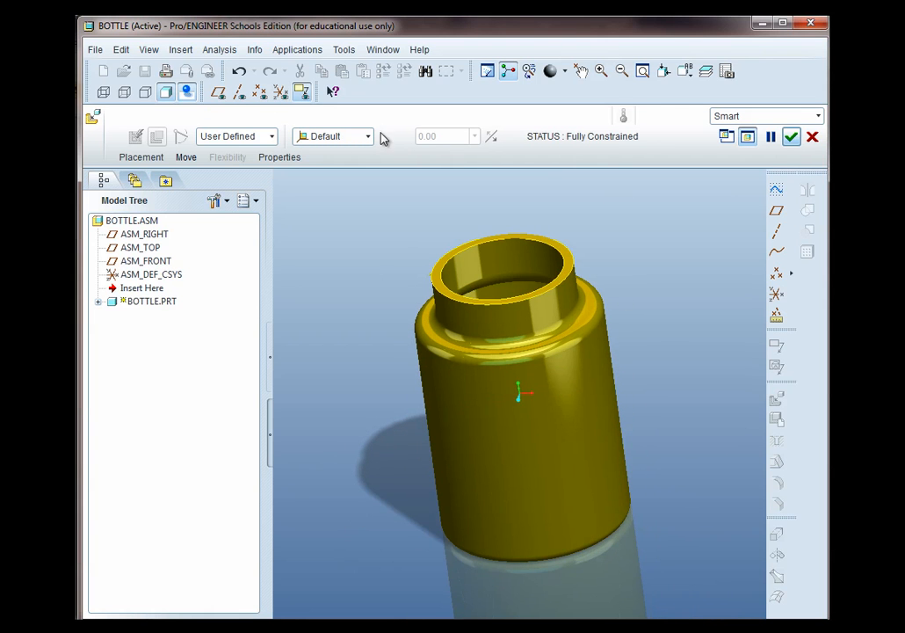
left_click(279, 93)
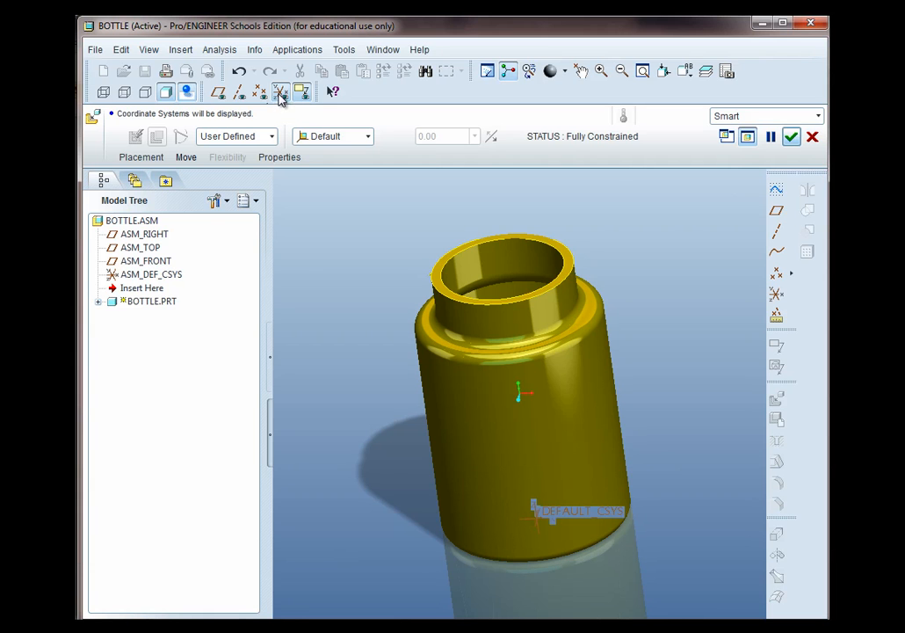
middle_click_drag(358, 457, 371, 477)
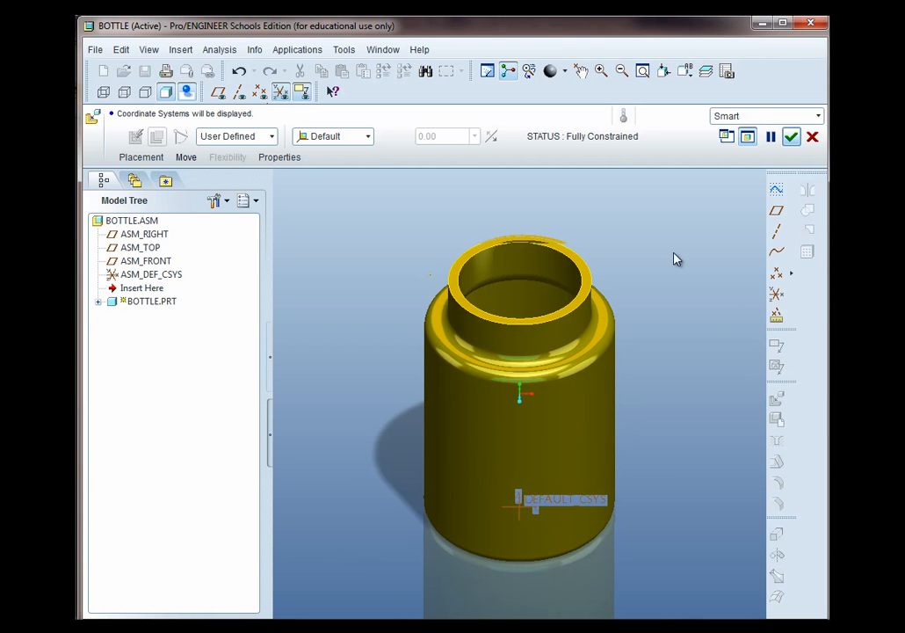
left_click(790, 136)
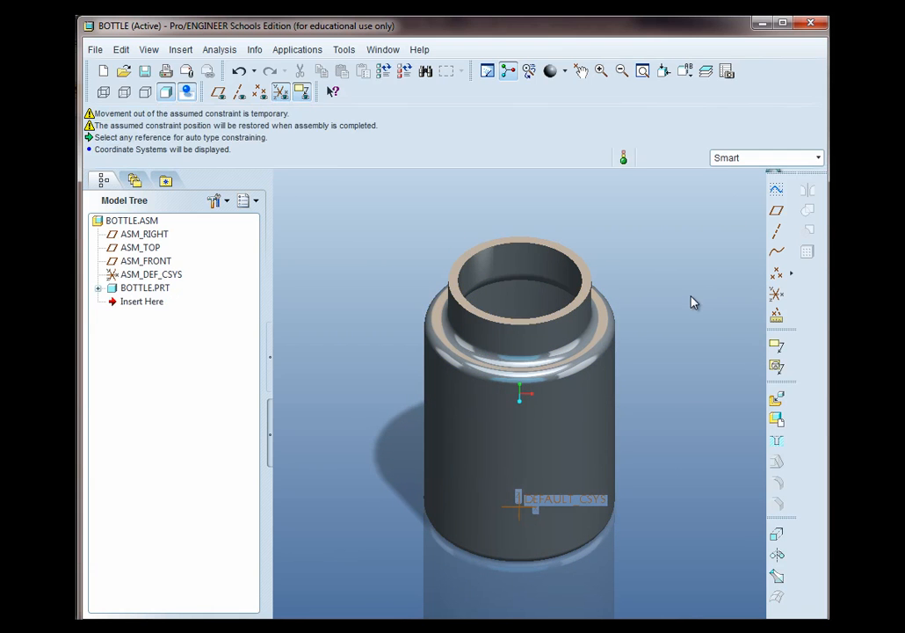
scroll(652, 395, "up", 1)
scroll(641, 361, "down", 1)
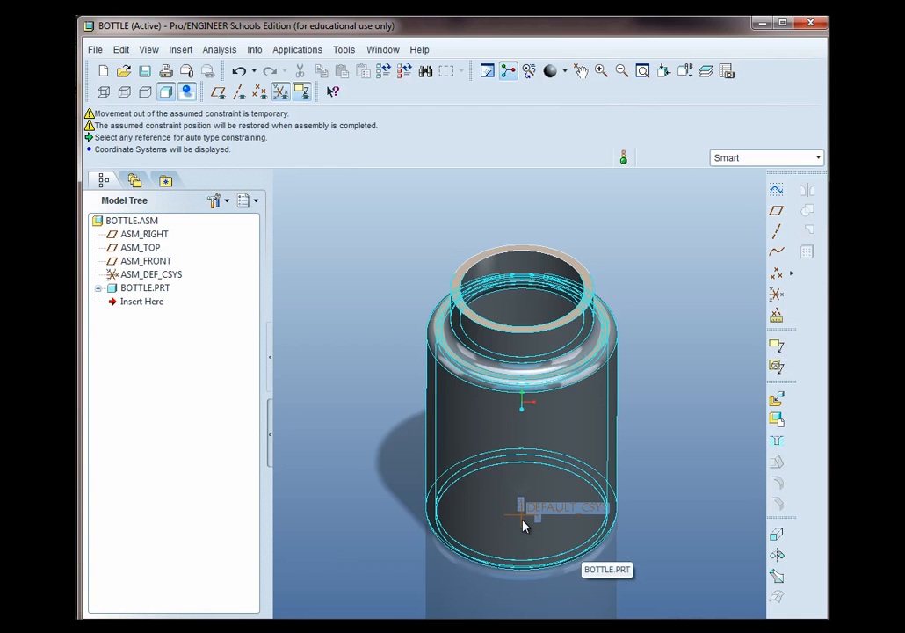
Turn on datum plane display and rotate the view around the placed bottle
left_click(218, 91)
middle_click_drag(397, 364, 403, 417)
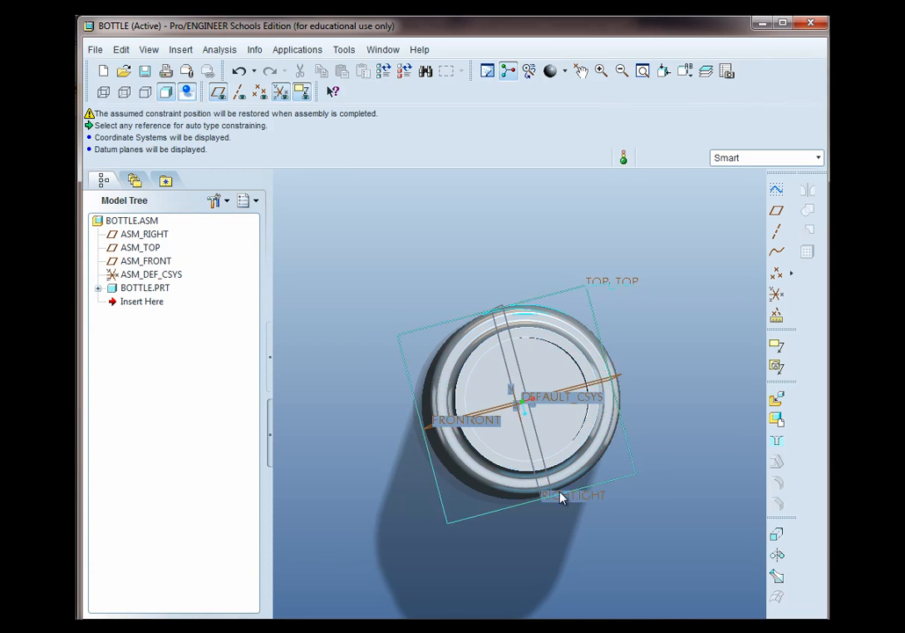
middle_click_drag(648, 507, 661, 459)
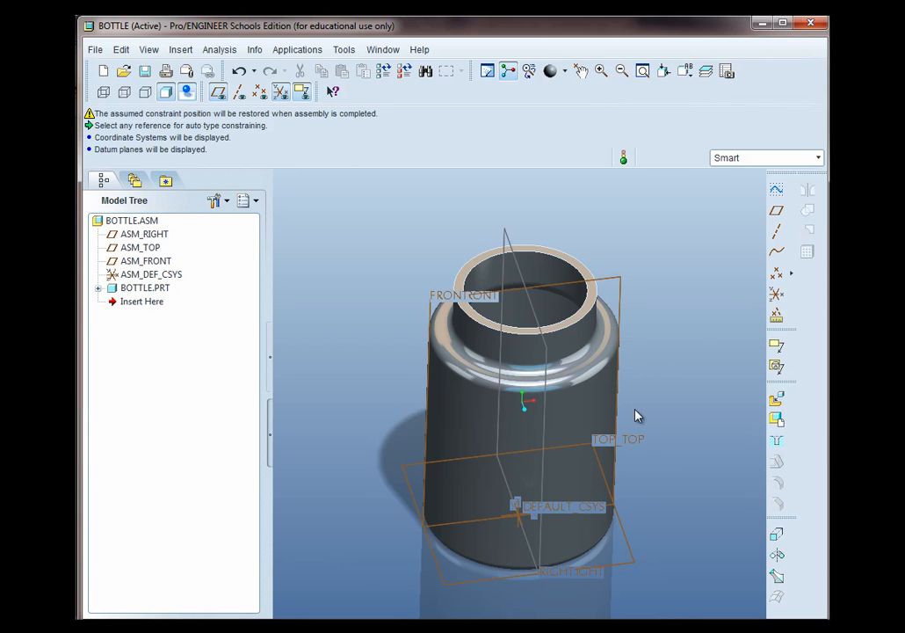
mouse_move(637, 406)
middle_mouse_down()
mouse_move(639, 414)
mouse_move(627, 397)
mouse_move(652, 424)
middle_mouse_up()
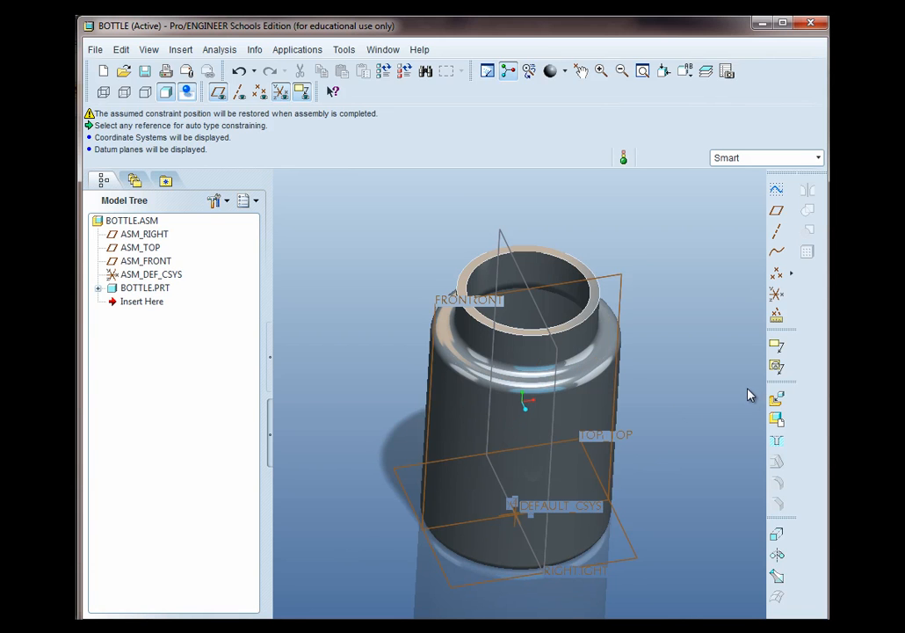
Assemble the in-session cap.prt part into the BOTTLE assembly and drop it beside the bottle
left_click(776, 399)
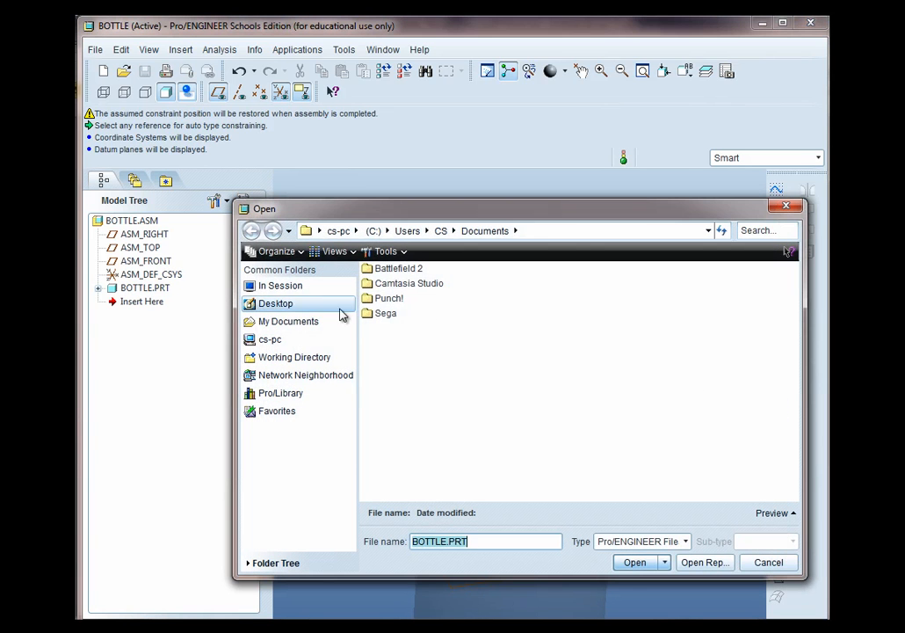
left_click(274, 286)
left_click(389, 298)
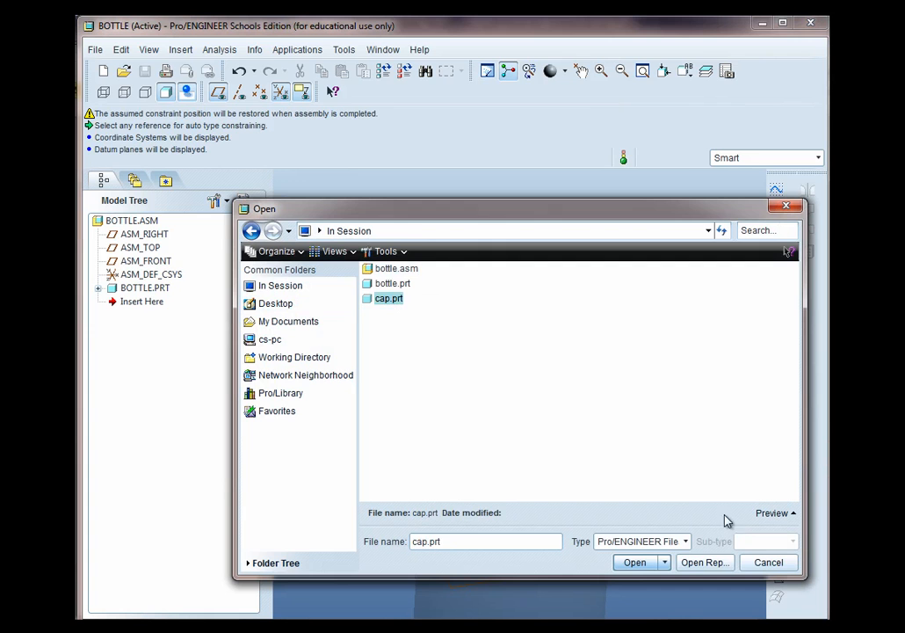
left_click(634, 562)
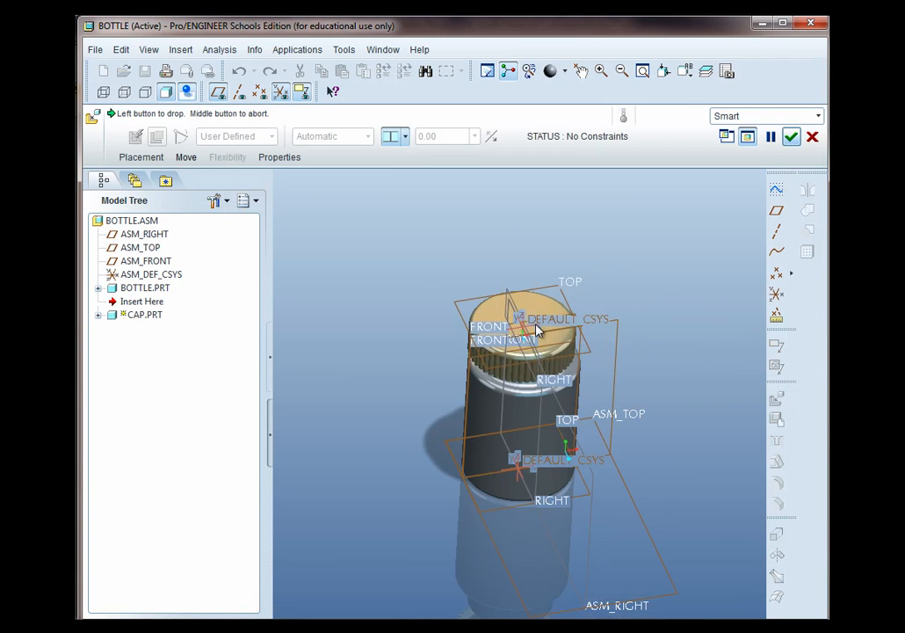
left_click(621, 275)
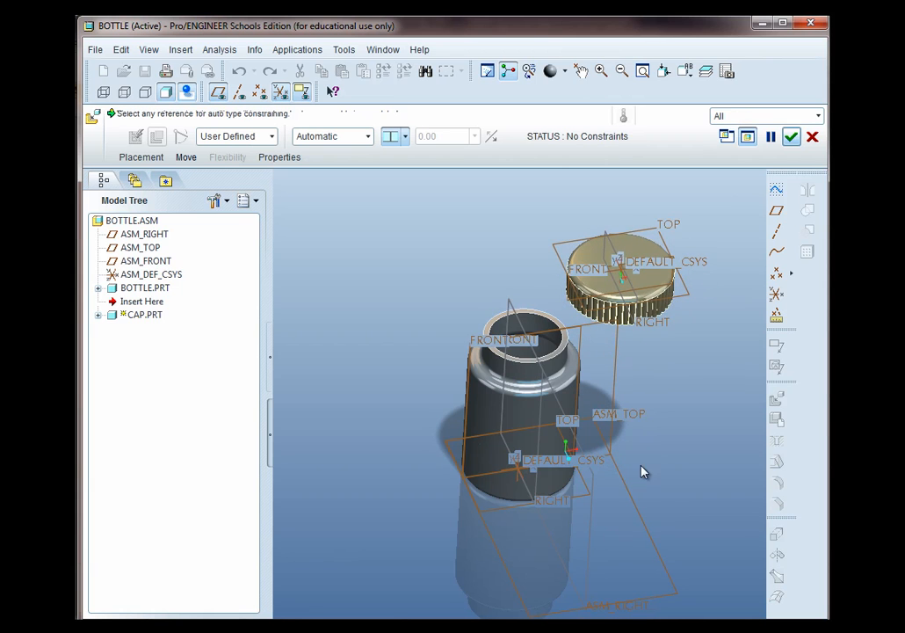
Turn off datum plane and coordinate system display and orient the view on the cap's open side
middle_click_drag(649, 458, 620, 376)
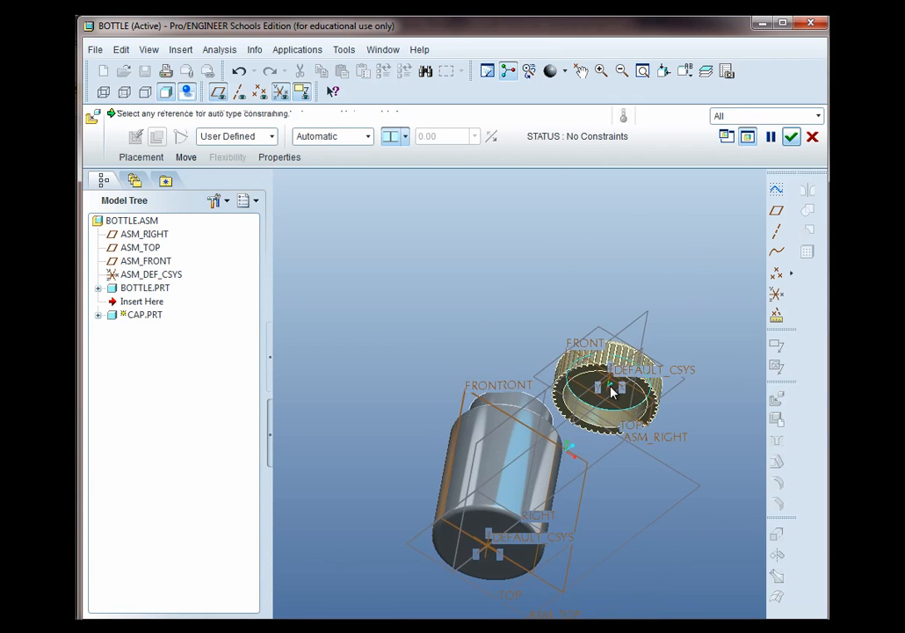
scroll(611, 387, "up", 3)
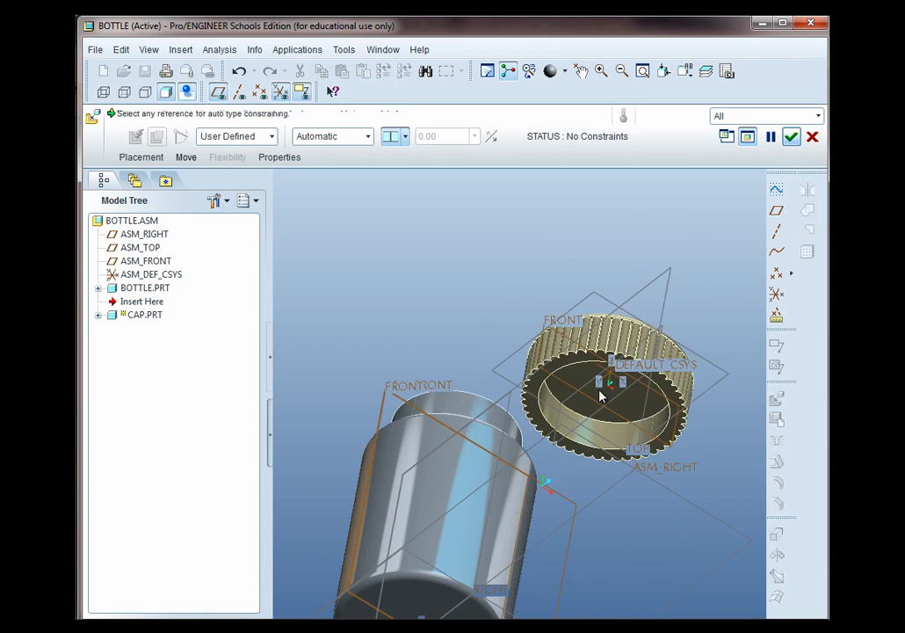
left_click(218, 92)
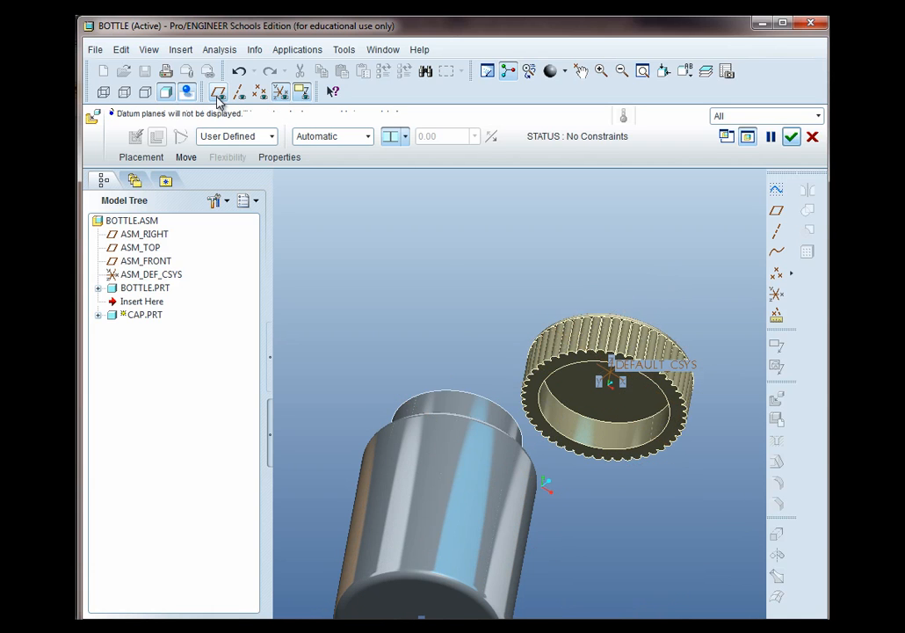
left_click(281, 93)
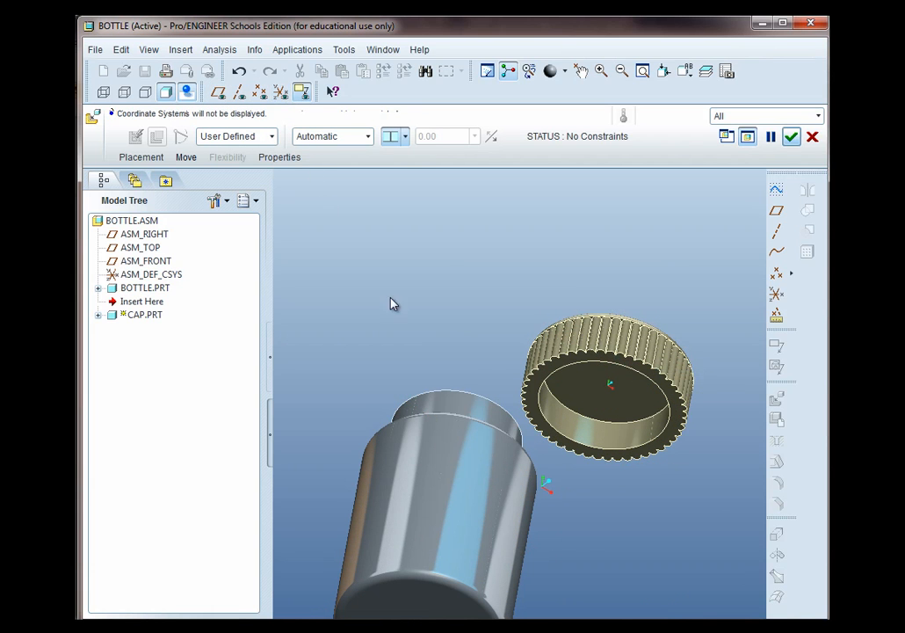
left_click(368, 138)
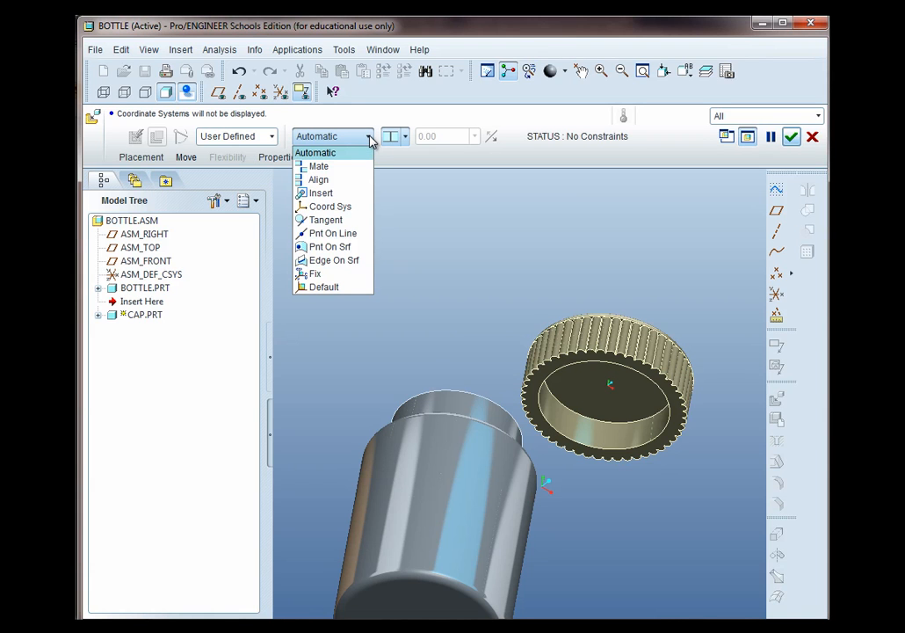
left_click(370, 138)
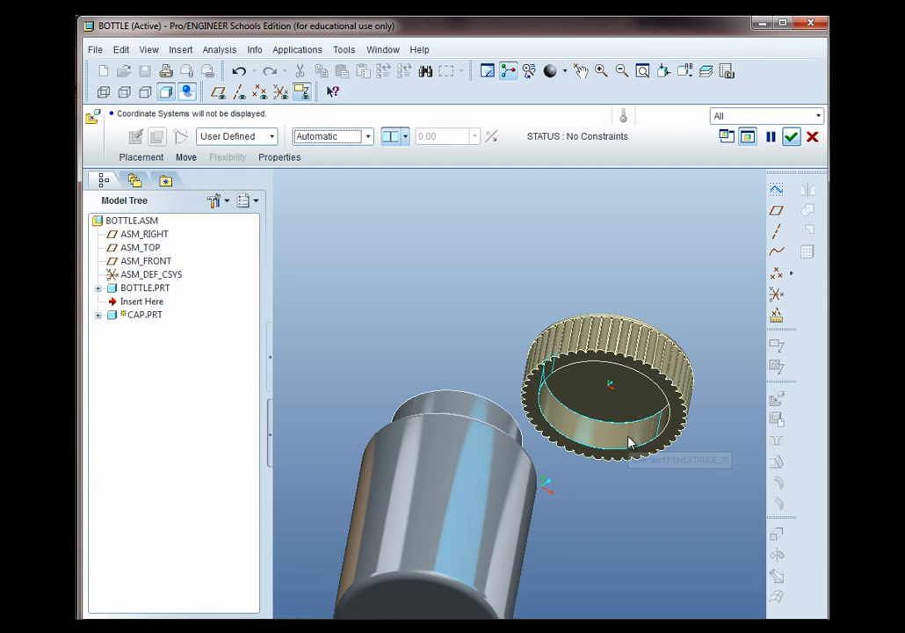
Add an Insert constraint between the cap's inner cylindrical surface and the bottle's neck surface
left_click(144, 160)
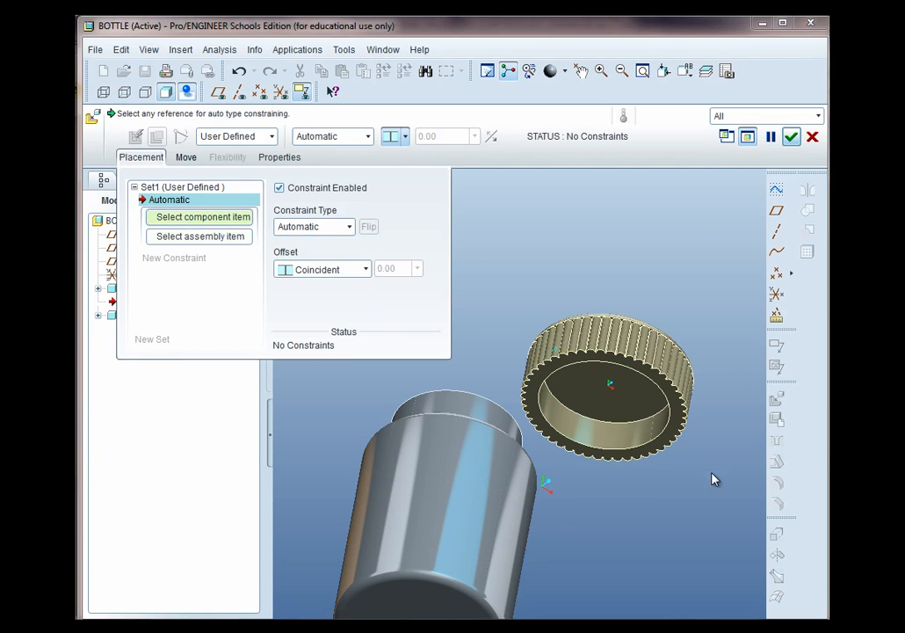
left_click(610, 440)
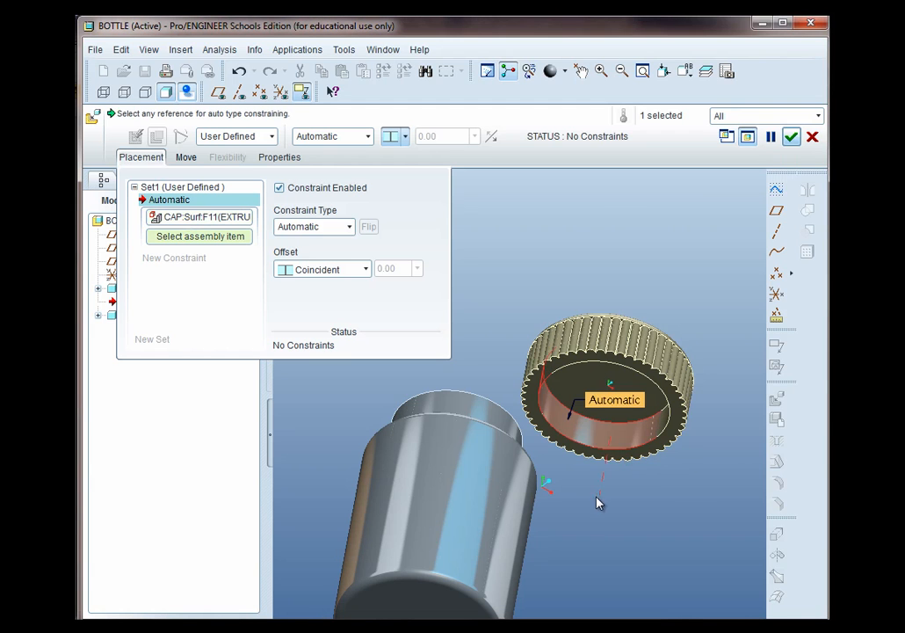
left_click(476, 412)
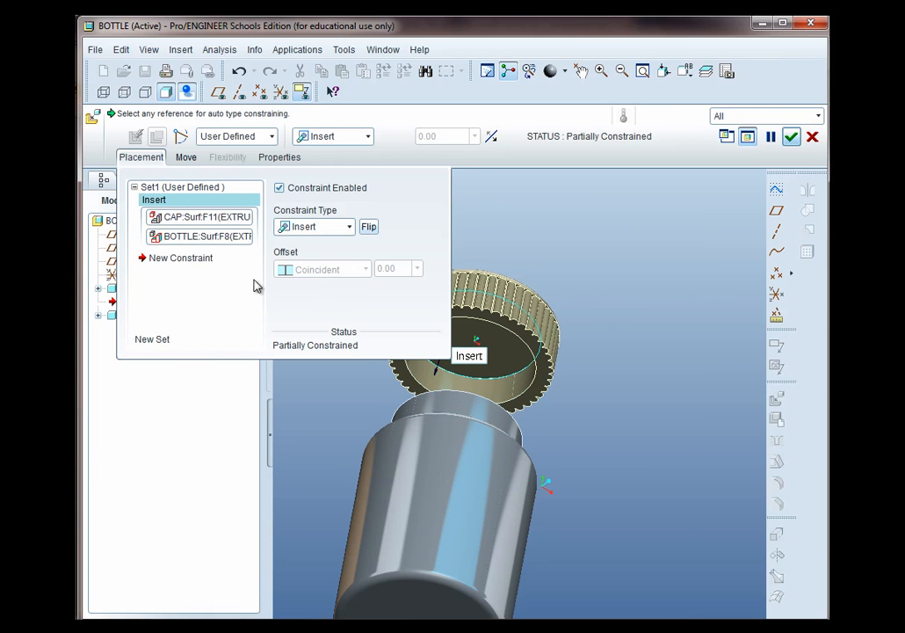
Add a Mate constraint between the cap's inner top face and the bottle neck's top face with Coincident offset, and finish placement
left_click(153, 258)
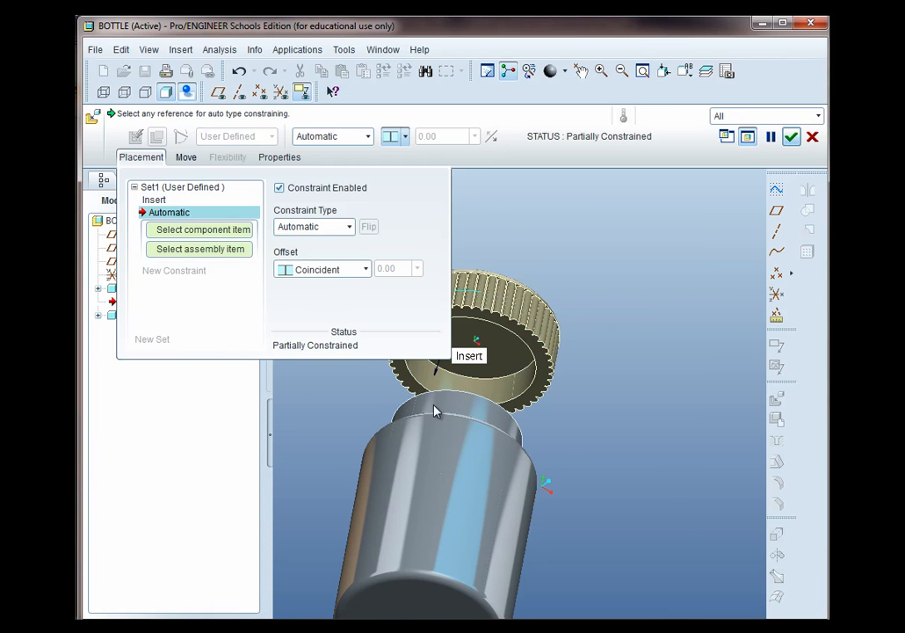
left_click(512, 368)
middle_click_drag(560, 442, 543, 426)
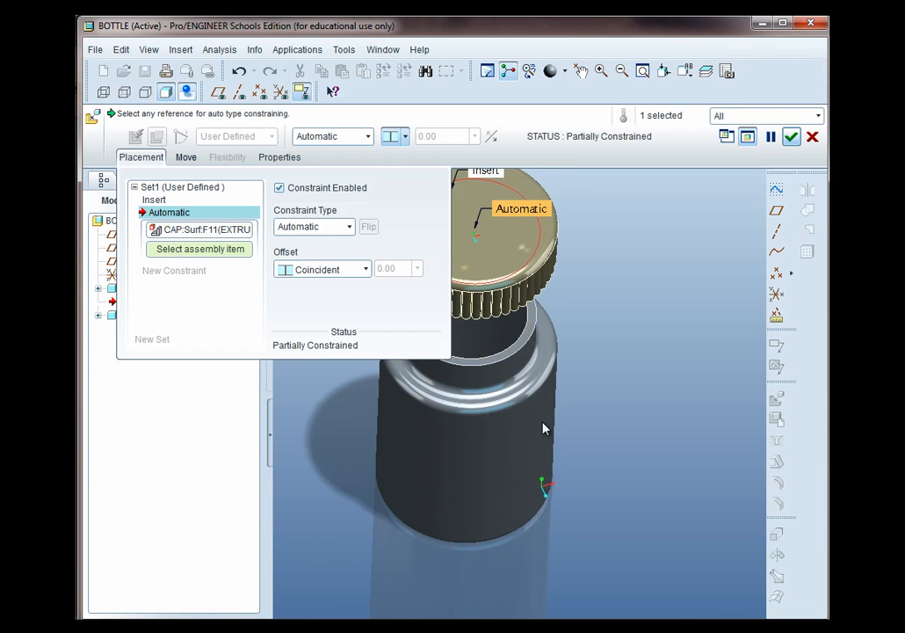
left_click(525, 347)
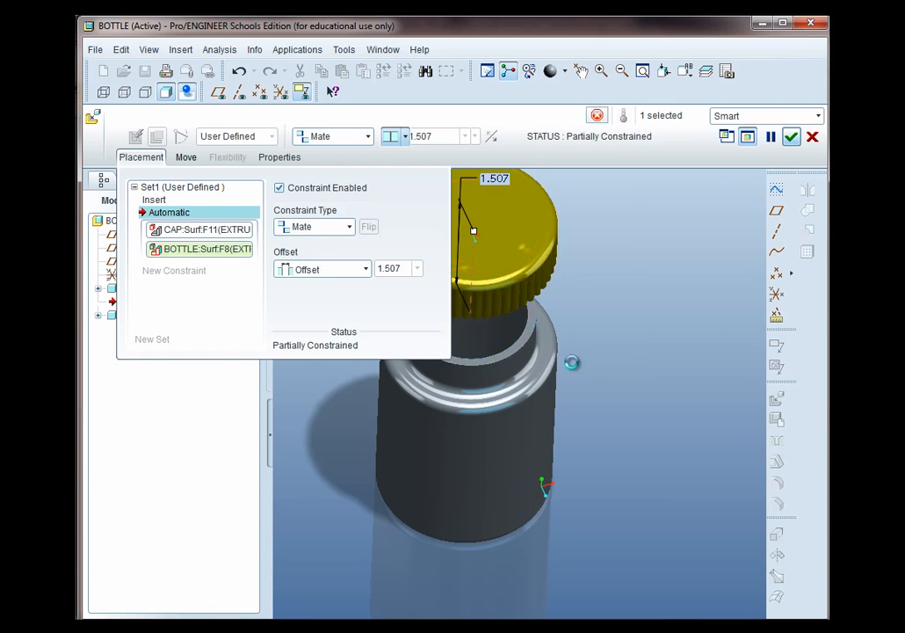
middle_click_drag(588, 448, 603, 370)
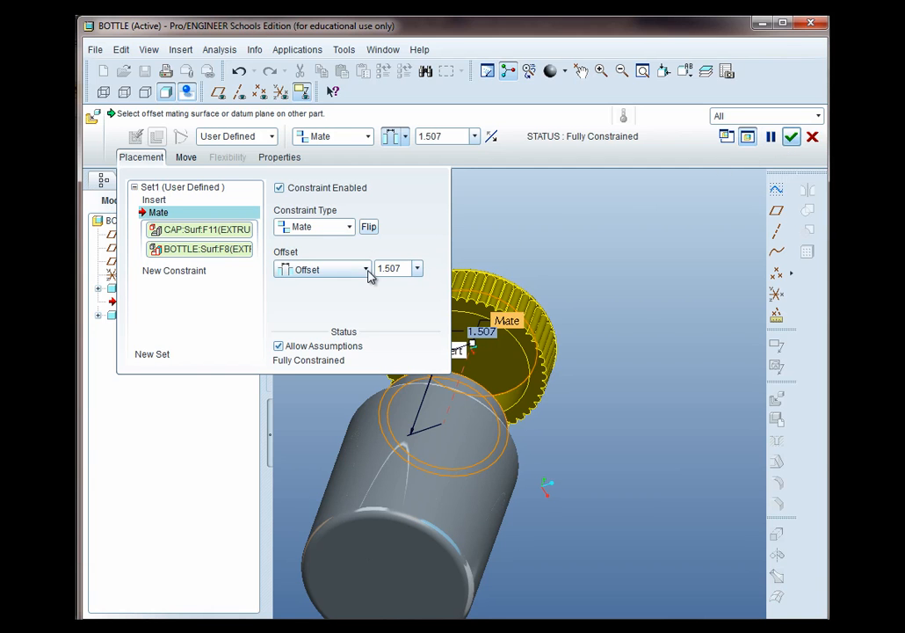
middle_click_drag(556, 420, 577, 273)
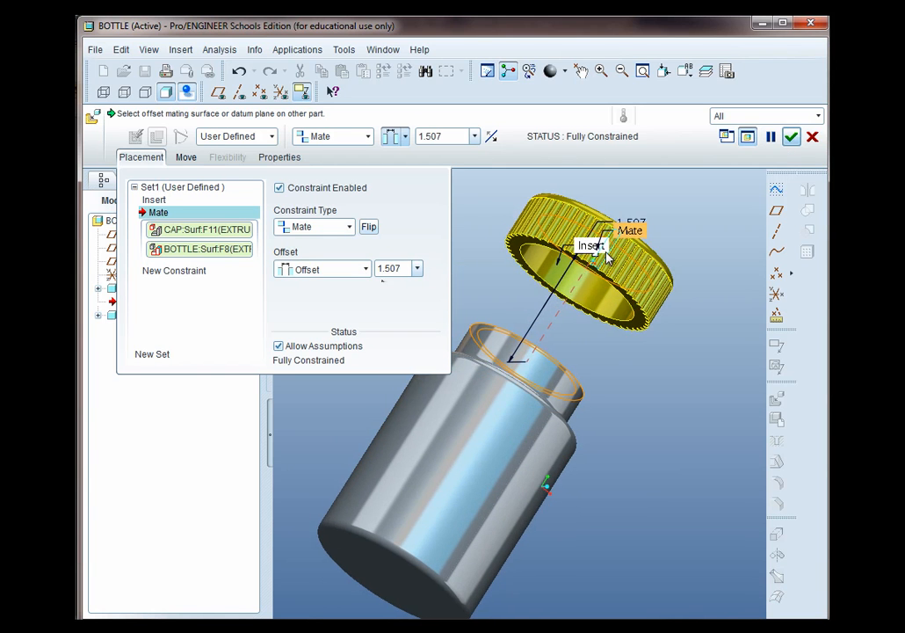
left_click(366, 269)
left_click(322, 318)
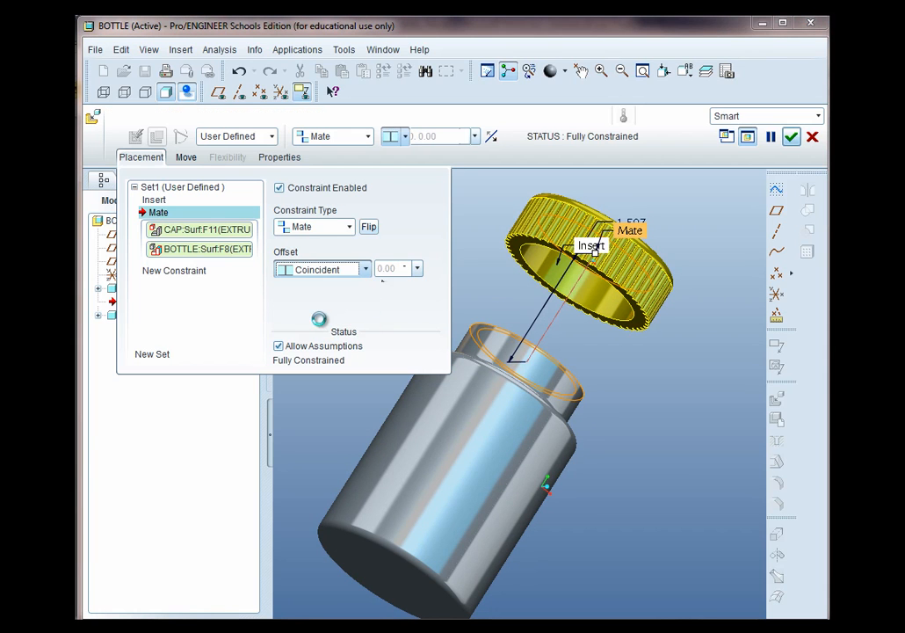
left_click(790, 143)
Explode the assembly view to separate the cap from the bottle
scroll(602, 385, "up", 3)
middle_click_drag(593, 399, 537, 486)
scroll(544, 536, "up", 2)
scroll(545, 531, "down", 3)
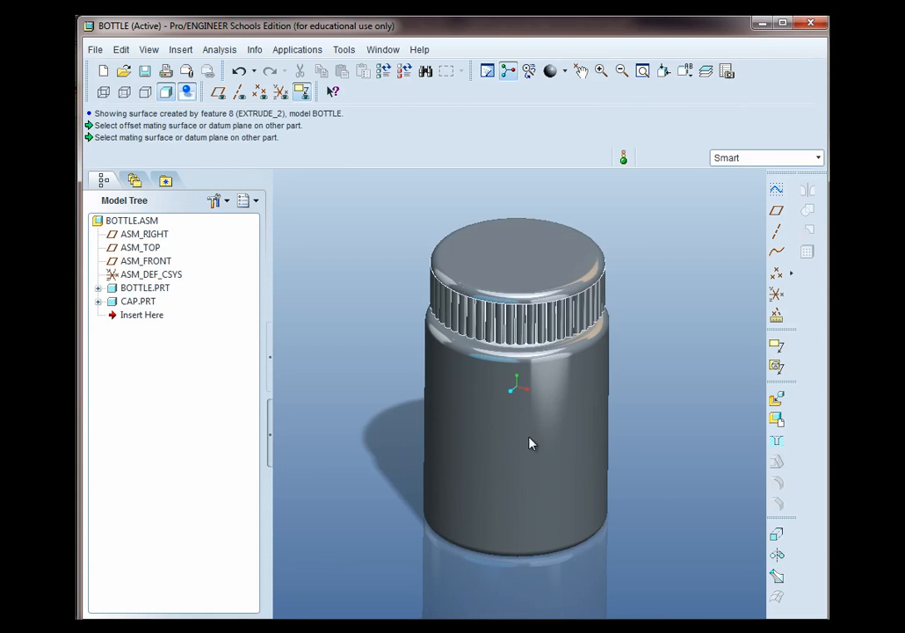
left_click(151, 51)
mouse_move(207, 194)
left_click(348, 230)
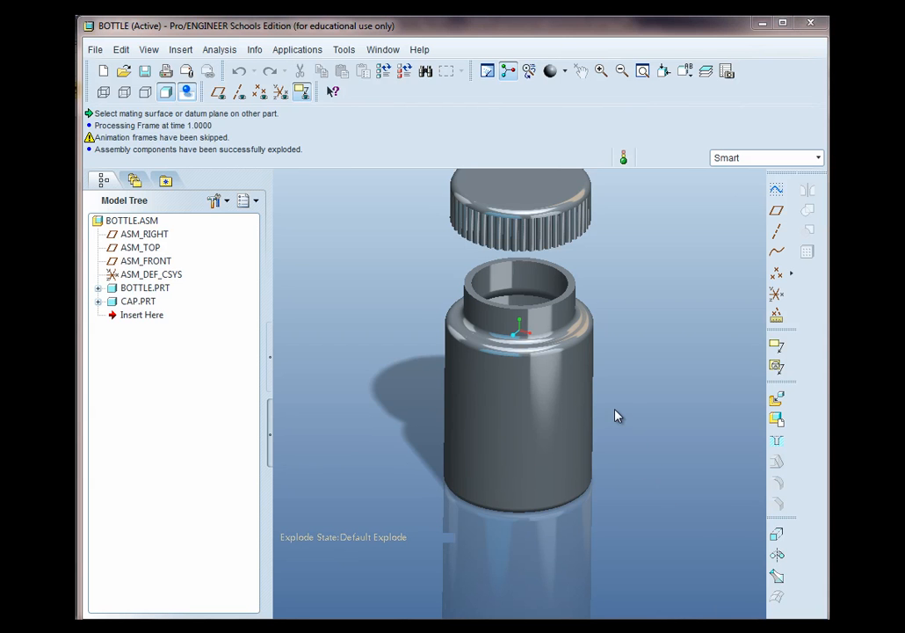
scroll(627, 395, "up", 2)
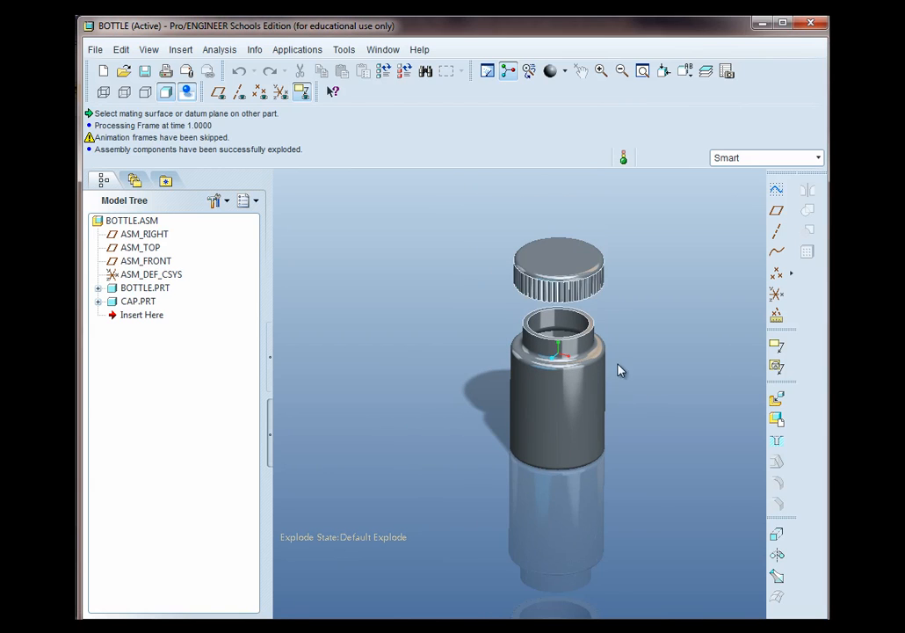
scroll(608, 314, "down", 3)
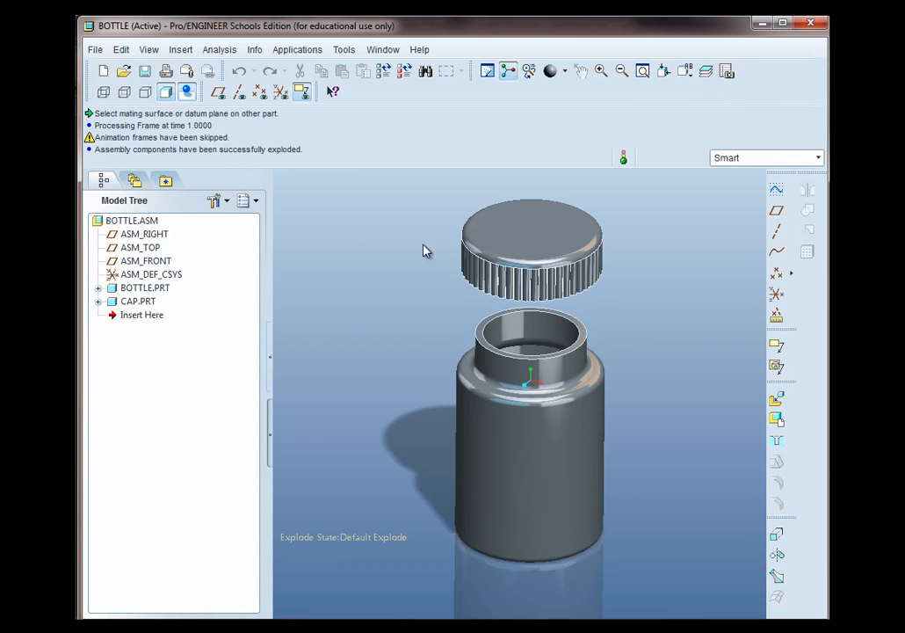
Unexplode the assembly view
left_click(158, 52)
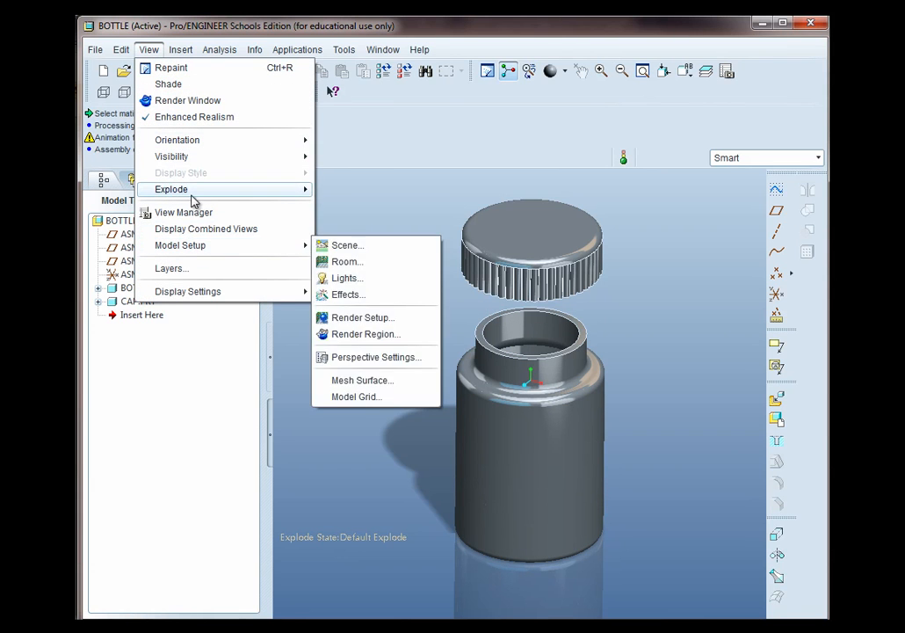
mouse_move(195, 189)
left_click(396, 227)
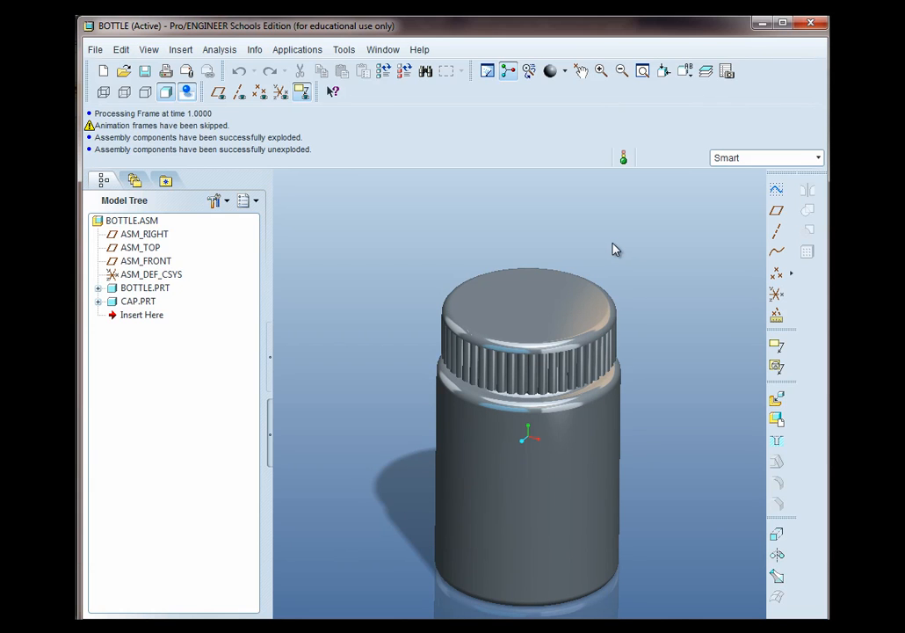
Create a new drawing named MED_BOTTLE using the default template
left_click(104, 77)
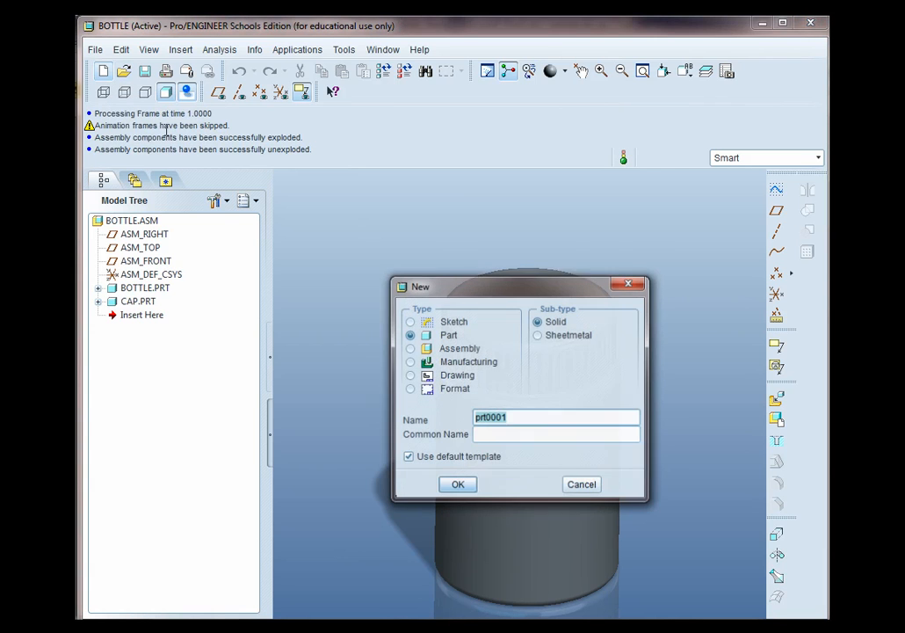
left_click(409, 375)
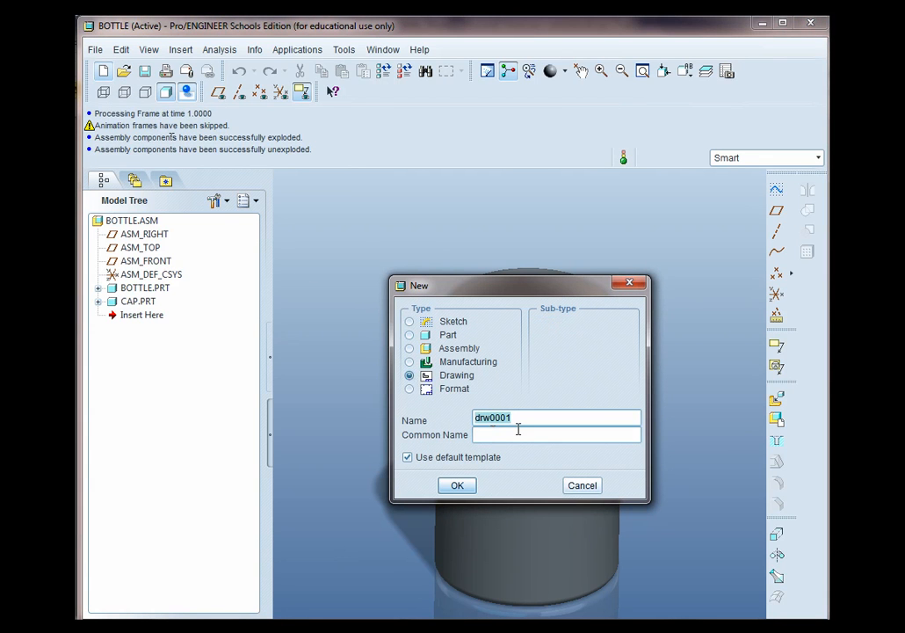
type("MED_BOTTLE")
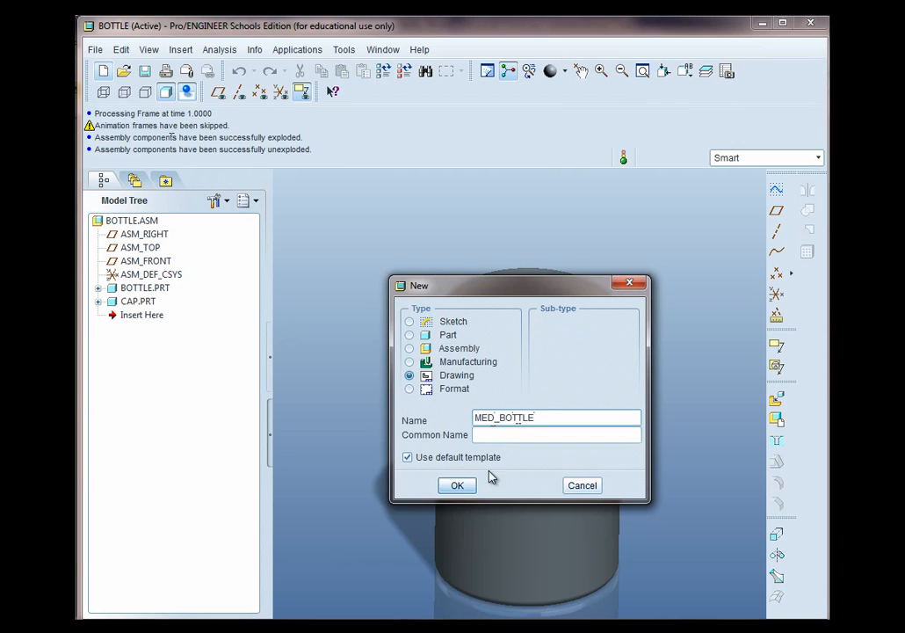
left_click(460, 486)
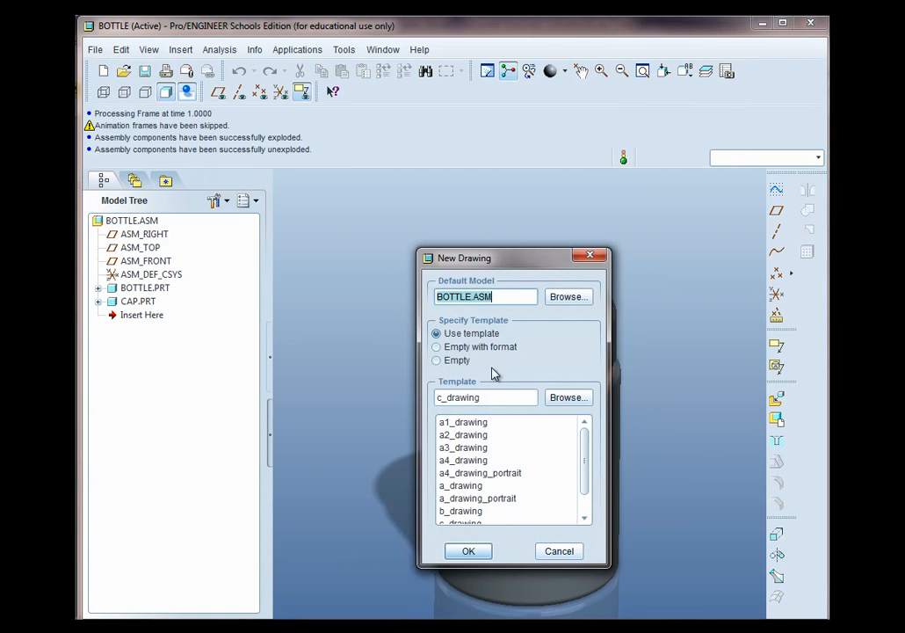
Set the new drawing to an empty sheet with the a_format.frm format and create it
left_click(444, 350)
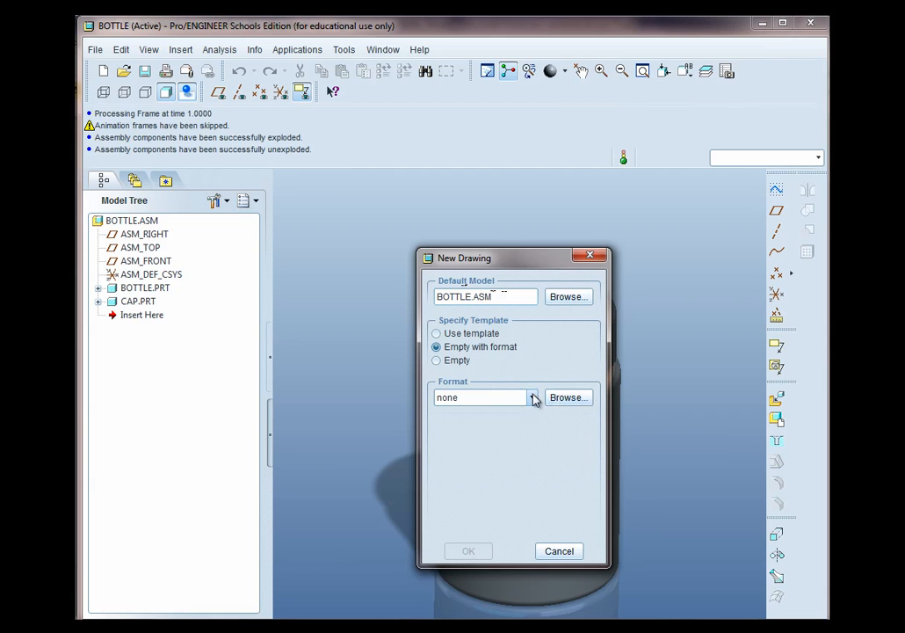
left_click(567, 399)
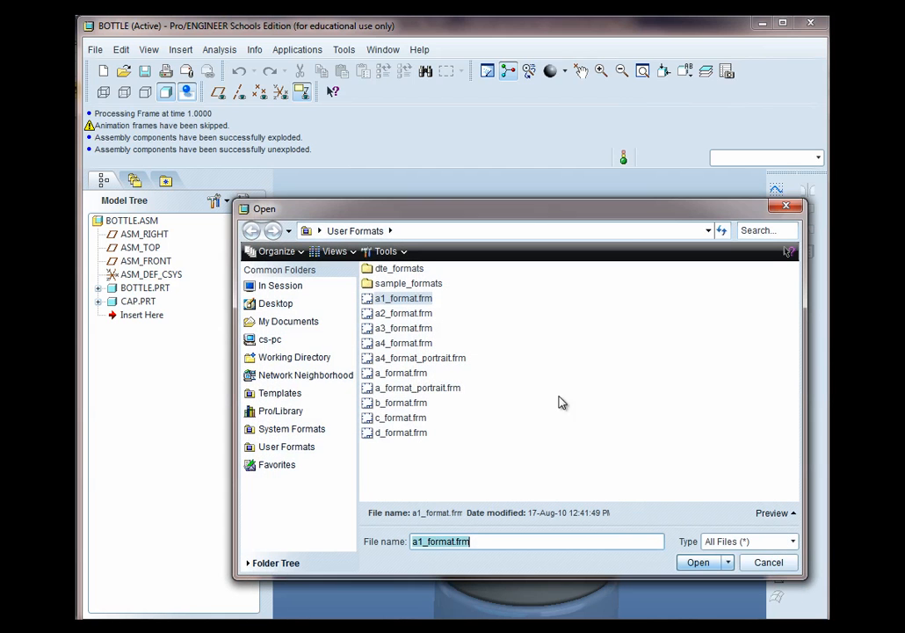
left_click(376, 373)
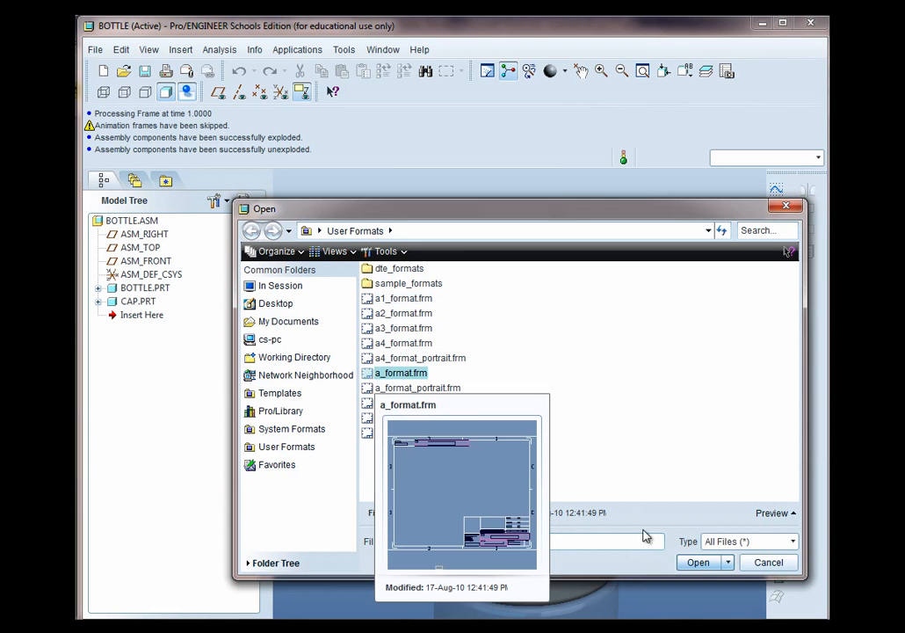
left_click(696, 562)
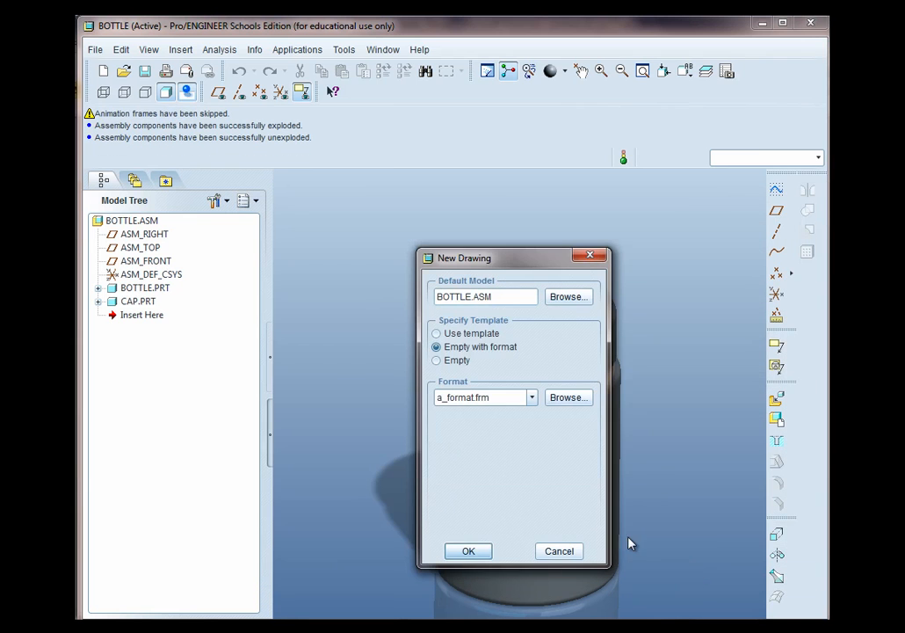
left_click(466, 551)
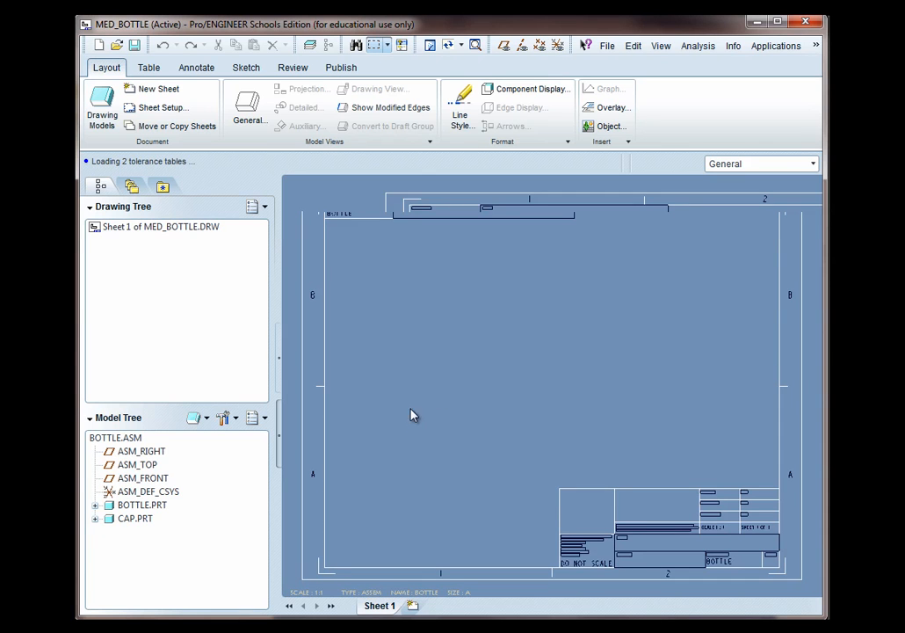
Insert a general view of the assembly with no combined state, centred near the middle of the sheet
right_click(453, 397)
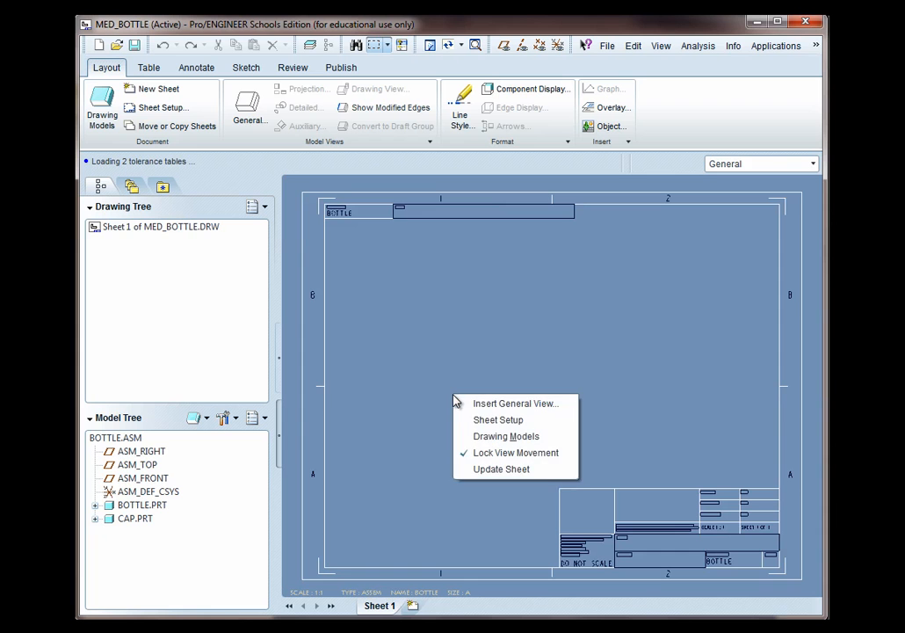
left_click(478, 405)
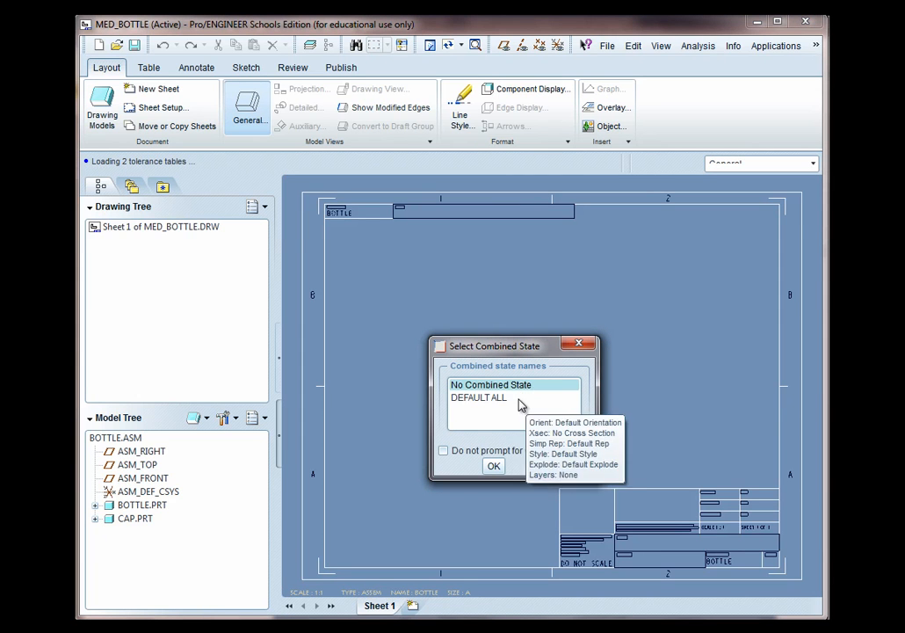
left_click(494, 467)
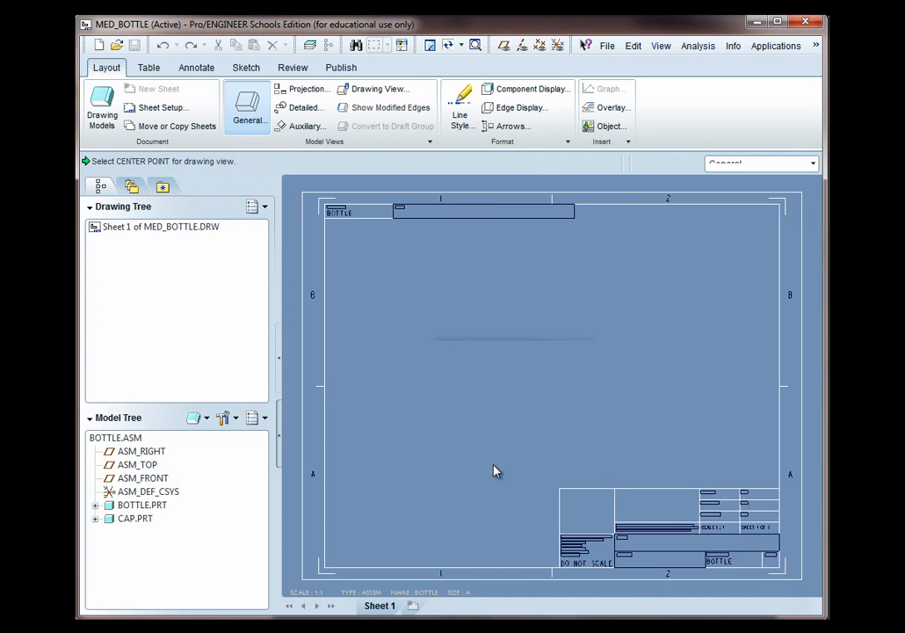
left_click(451, 383)
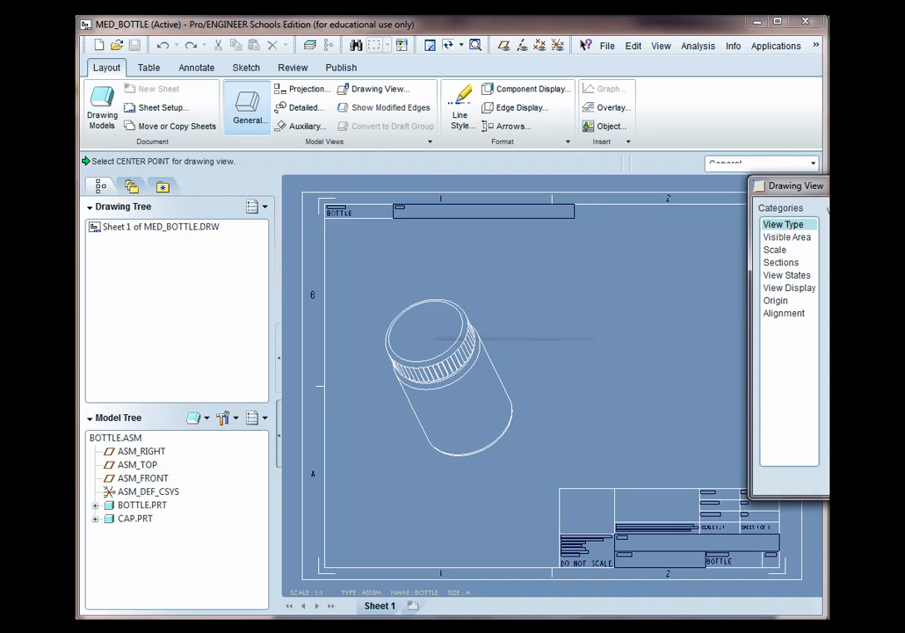
Orient the general view to FRONT and give it a custom scale of 0.5, then apply and close
mouse_move(818, 186)
left_mouse_down()
mouse_move(678, 124)
mouse_move(562, 45)
mouse_move(554, 50)
left_mouse_up()
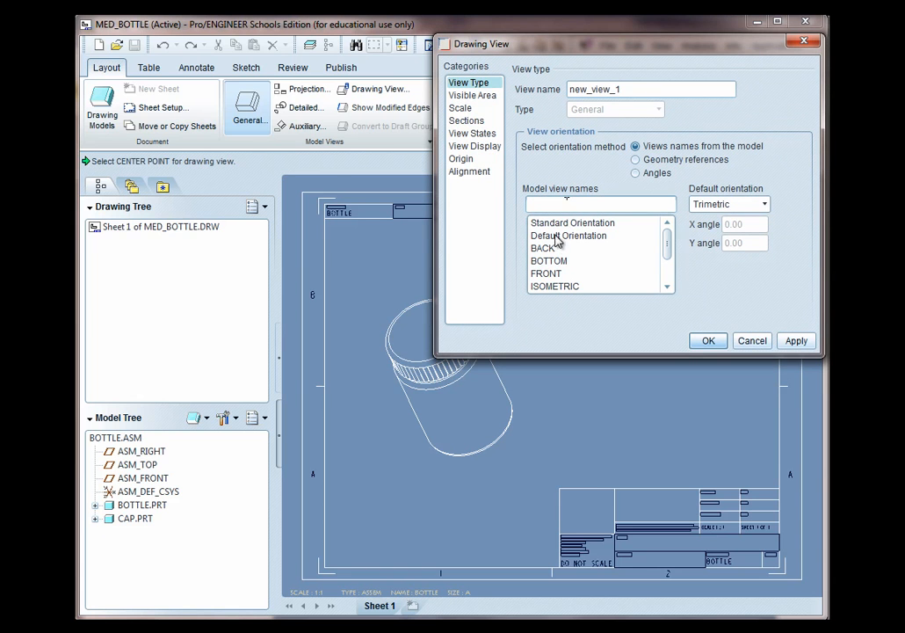
left_click(555, 275)
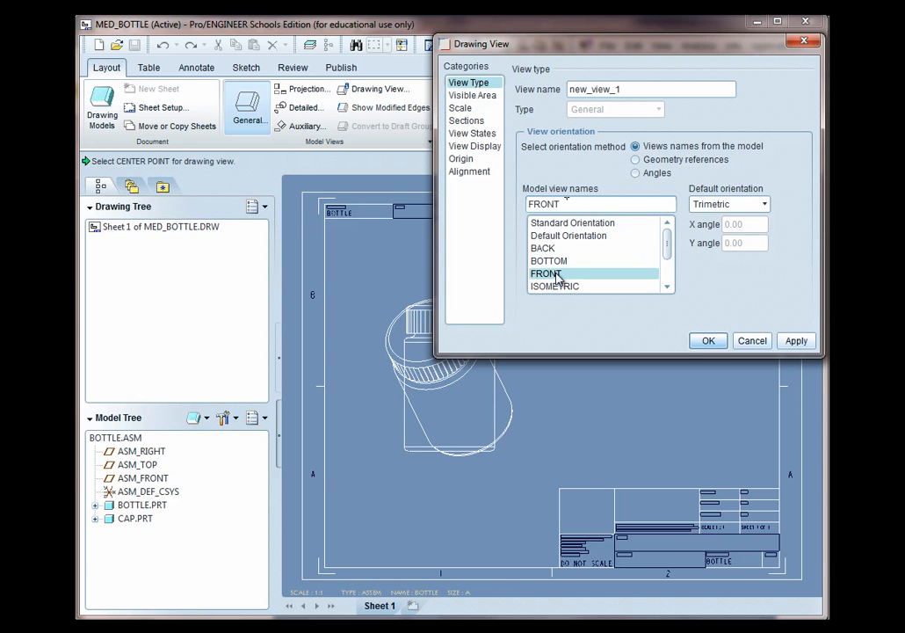
mouse_move(626, 45)
left_mouse_down()
mouse_move(562, 150)
mouse_move(625, 69)
left_mouse_up()
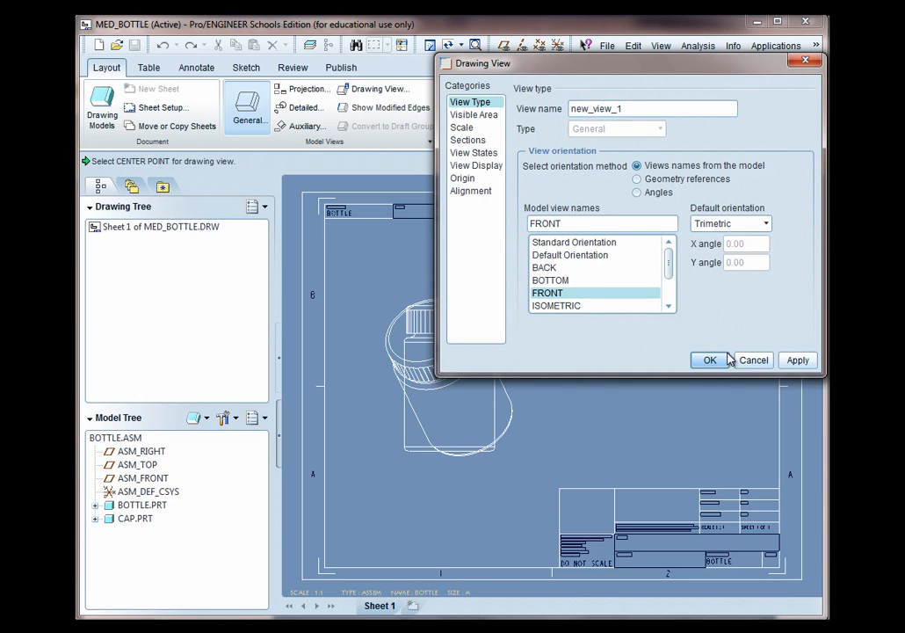
left_click(471, 166)
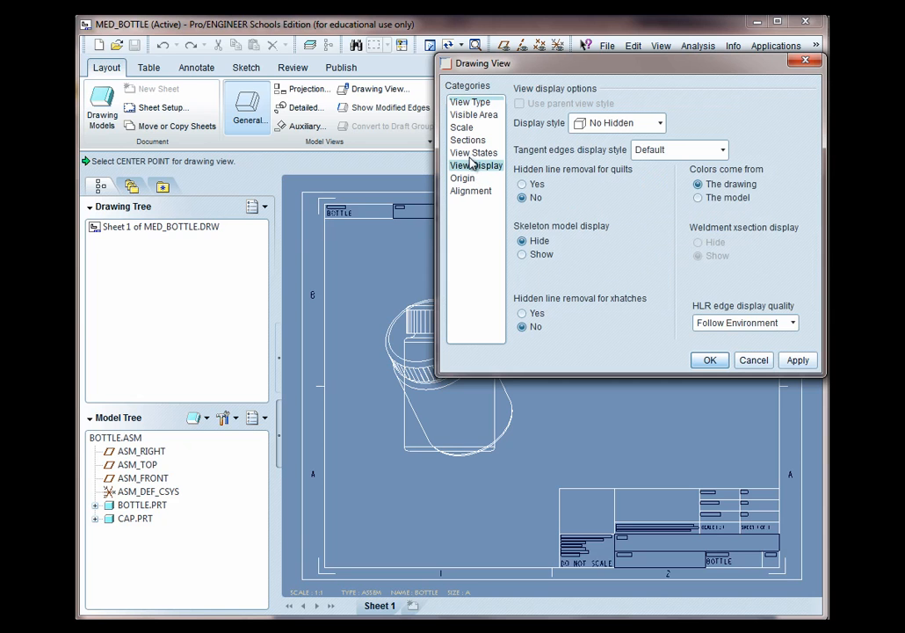
left_click(471, 154)
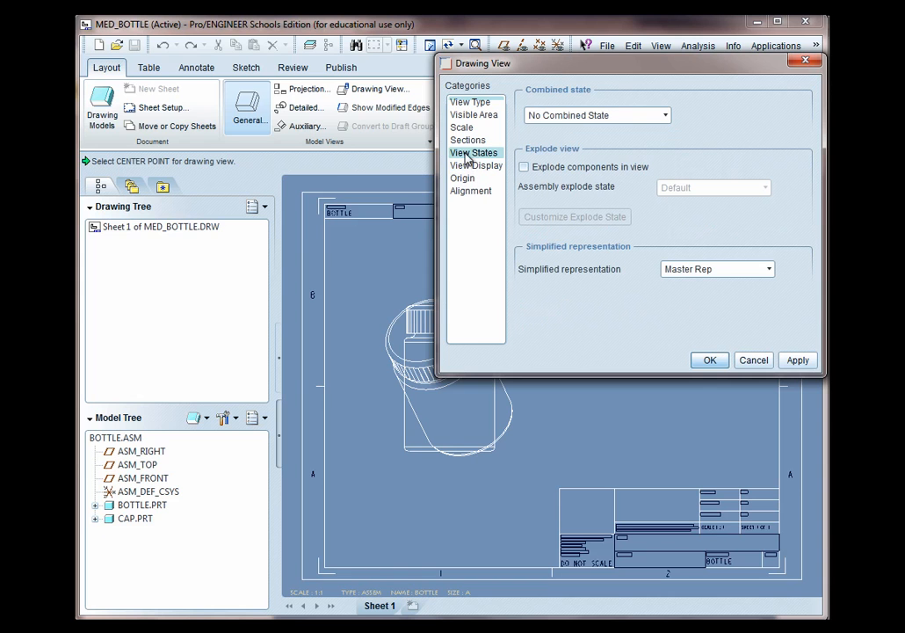
left_click(467, 142)
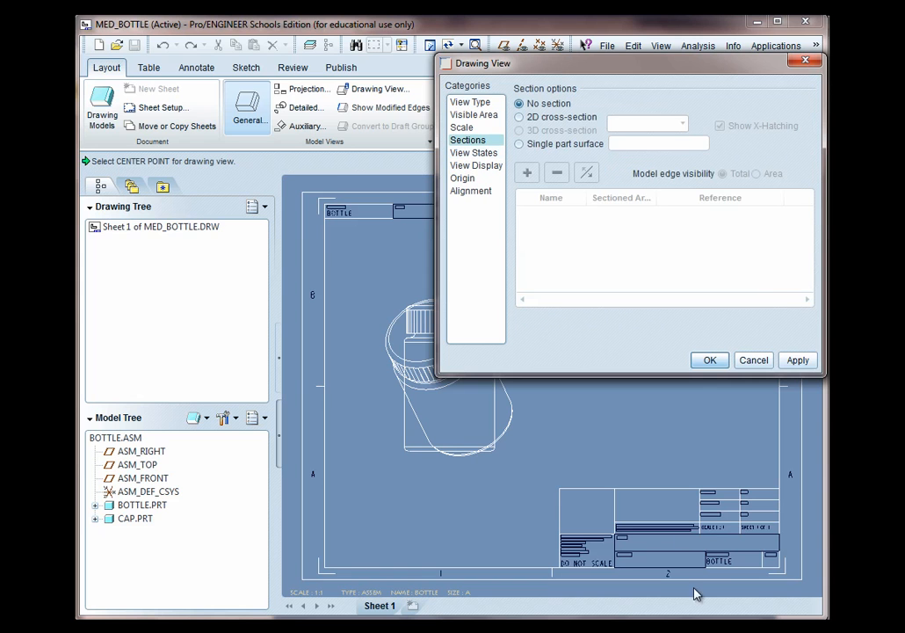
left_click(462, 127)
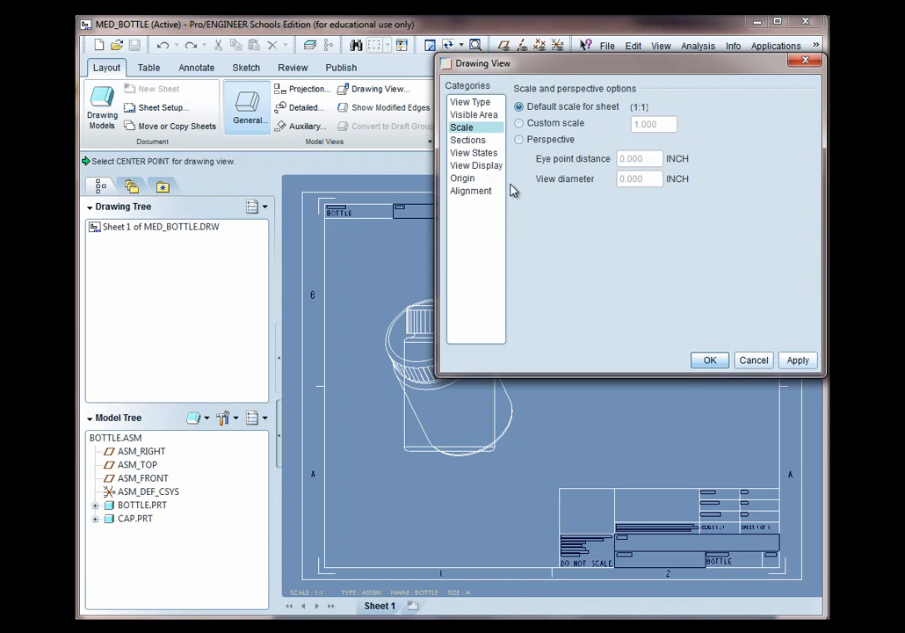
left_click(519, 124)
left_click_drag(667, 123, 623, 122)
key("BackSpace")
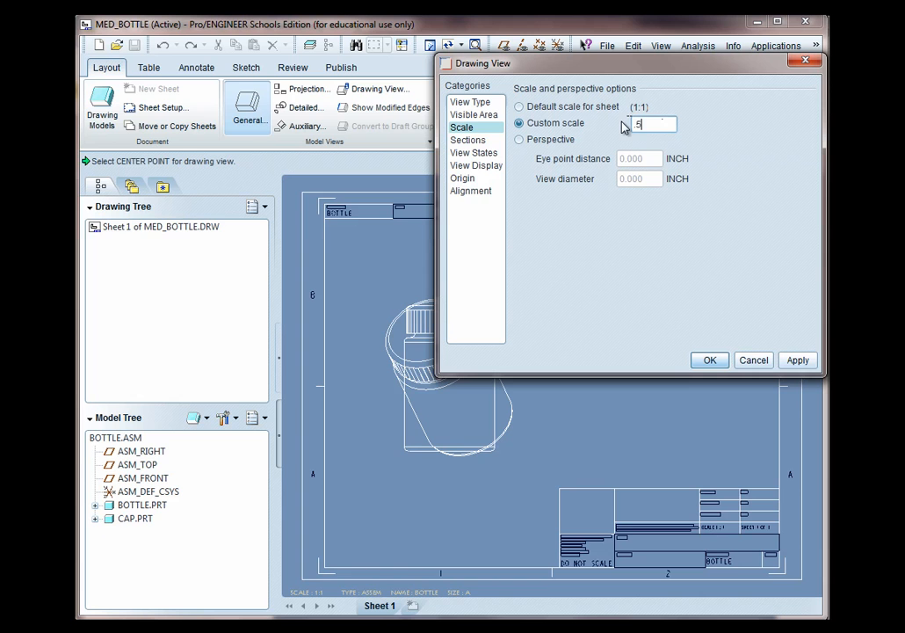
left_click(798, 359)
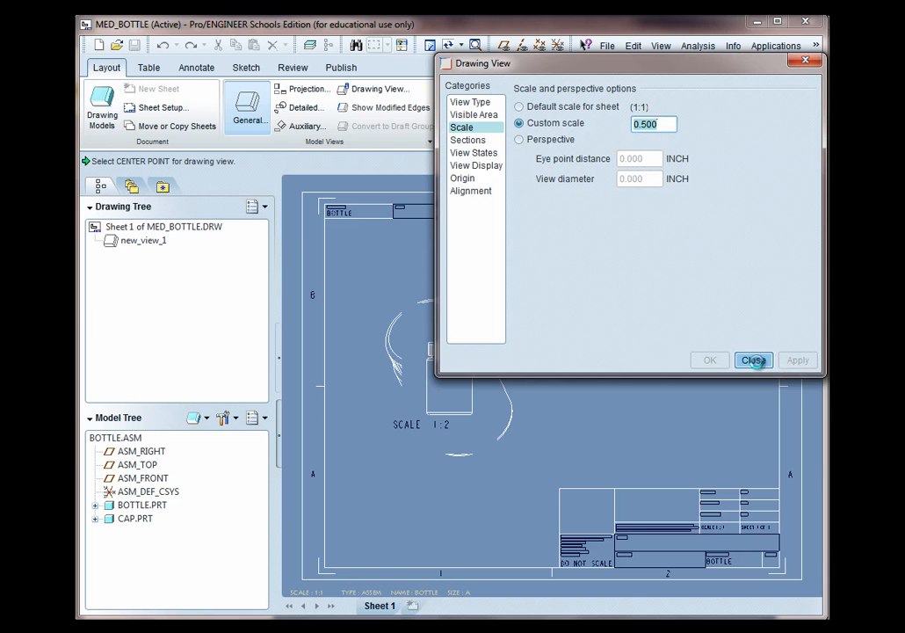
left_click(757, 362)
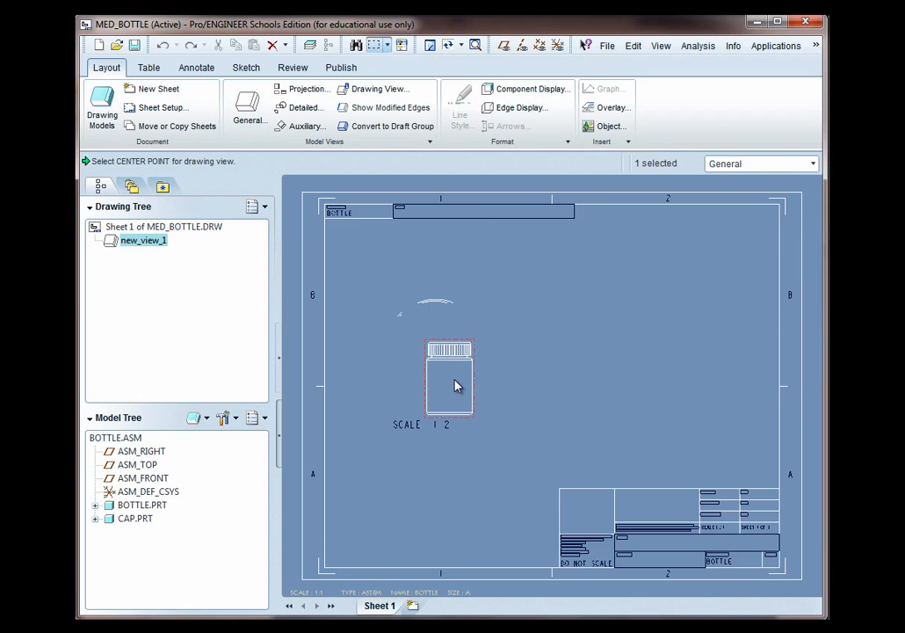
Unlock view movement and move the bottle view down and to the left on the sheet
scroll(457, 386, "up", 2)
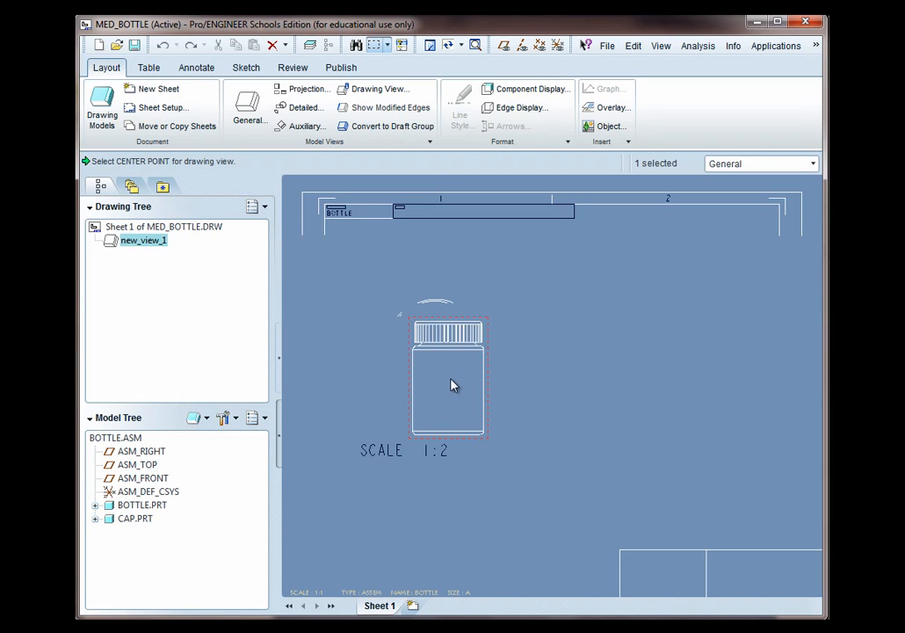
right_click(452, 384)
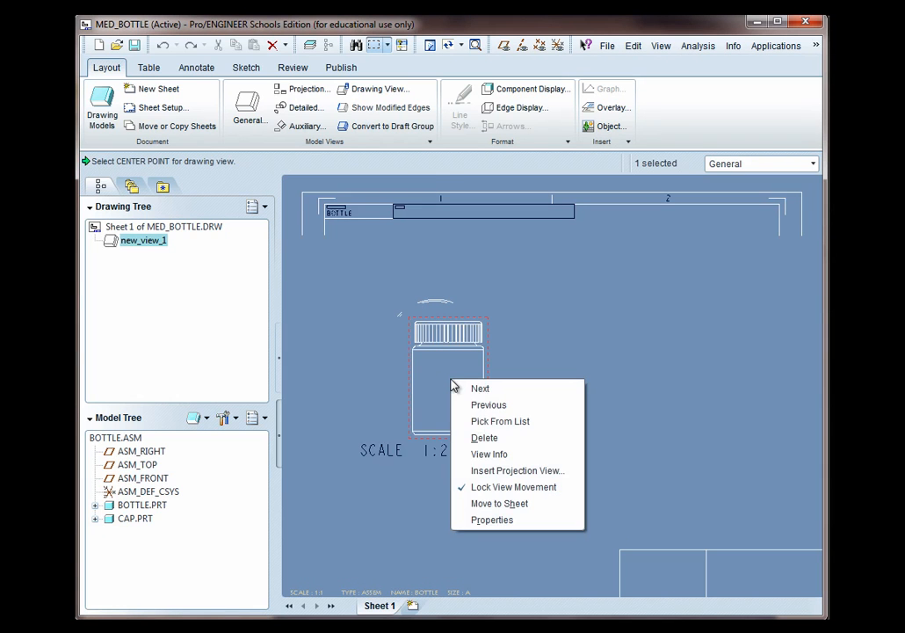
left_click(463, 489)
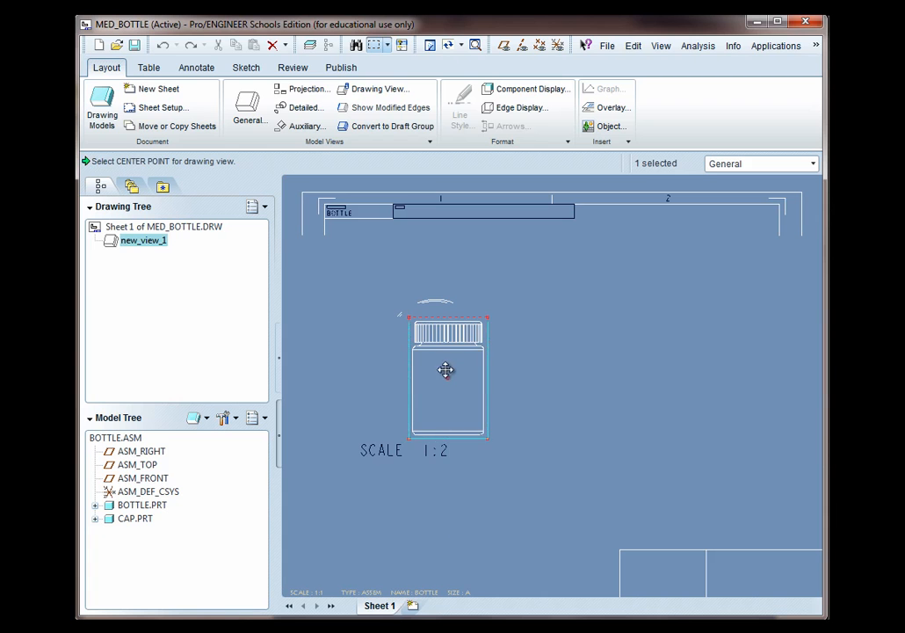
left_click_drag(449, 375, 409, 410)
scroll(477, 460, "down", 2)
left_click(393, 478)
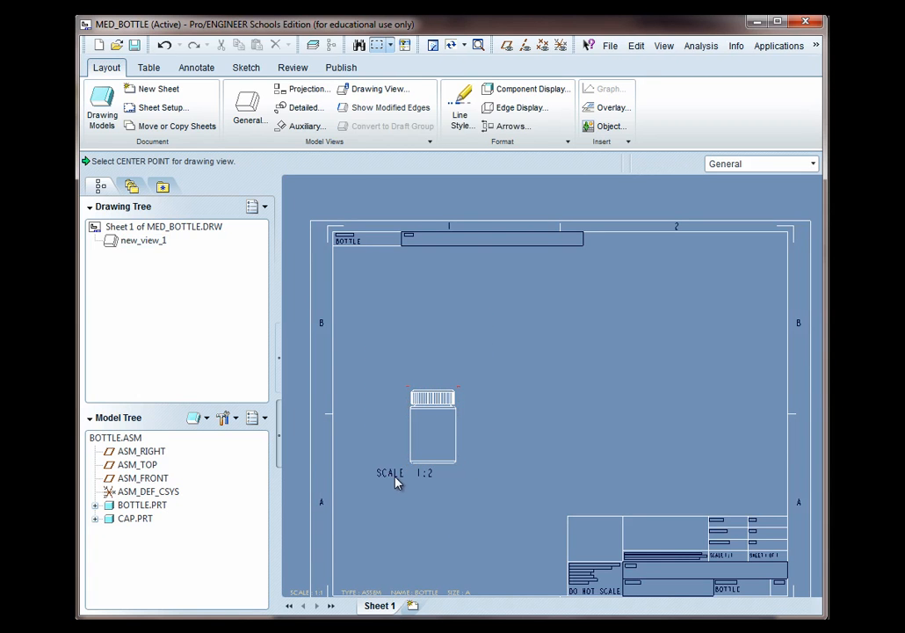
Move the SCALE 1:2 view note into the title block, then erase it
left_click(196, 68)
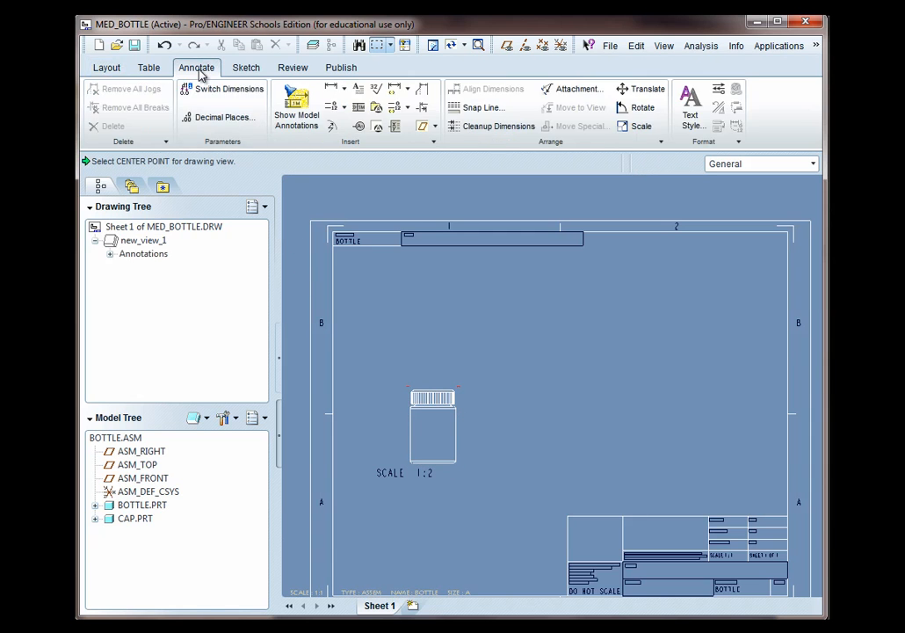
left_click(399, 476)
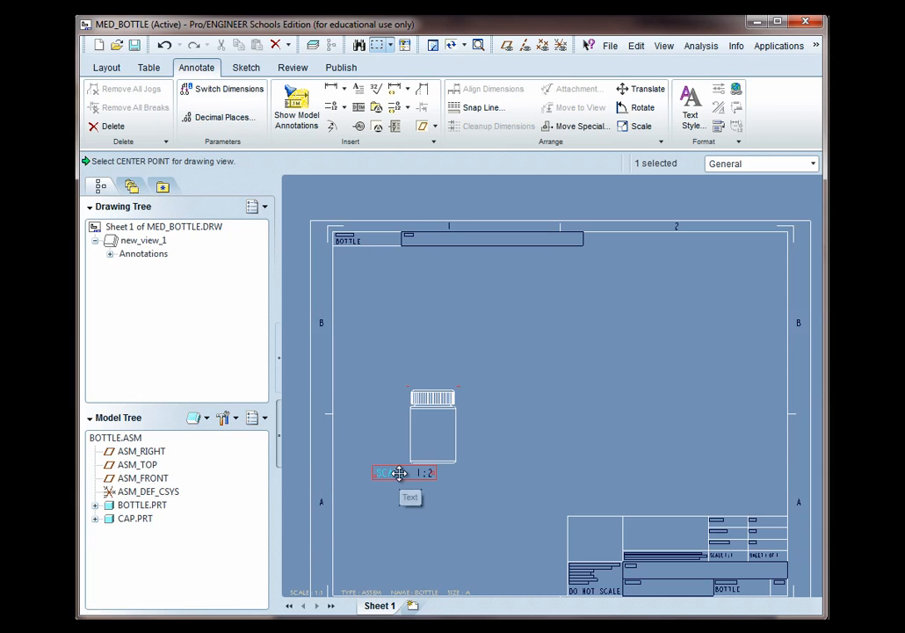
left_click_drag(399, 473, 659, 541)
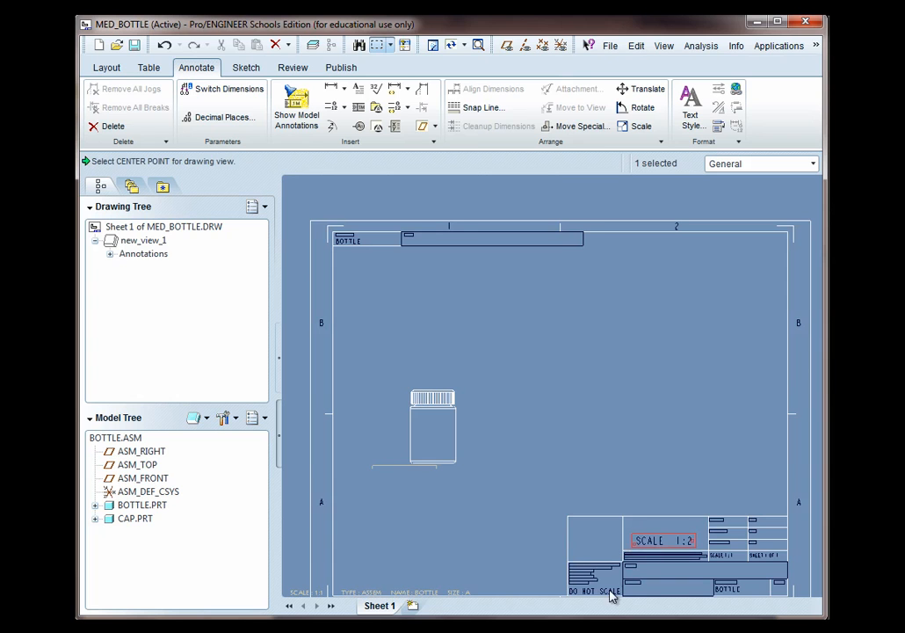
left_click(515, 487)
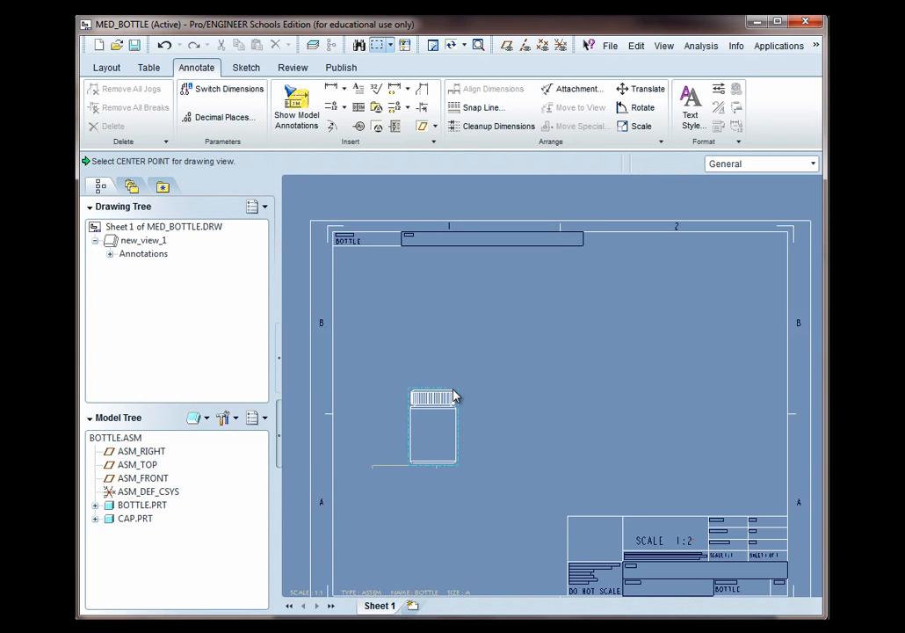
right_click(662, 541)
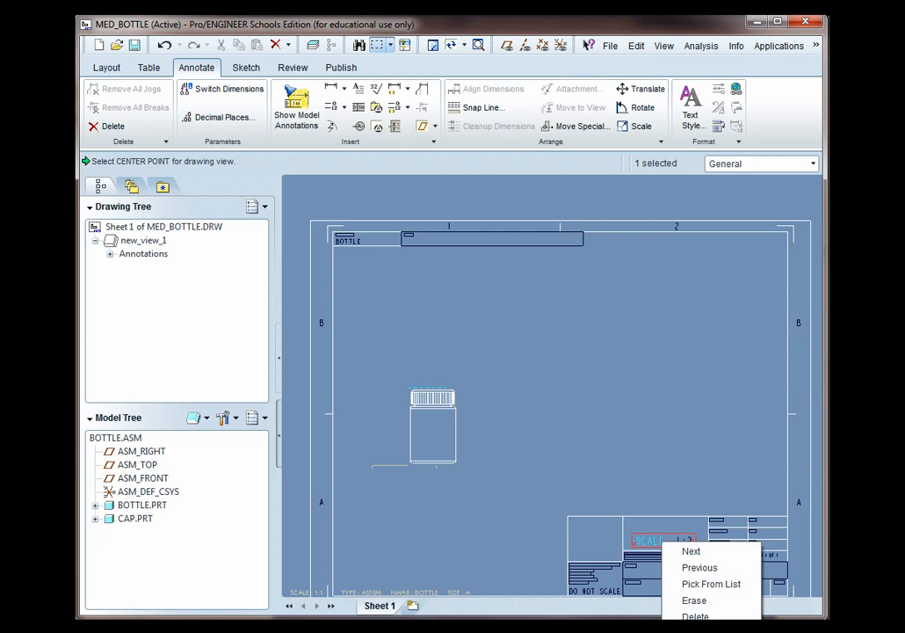
left_click(694, 600)
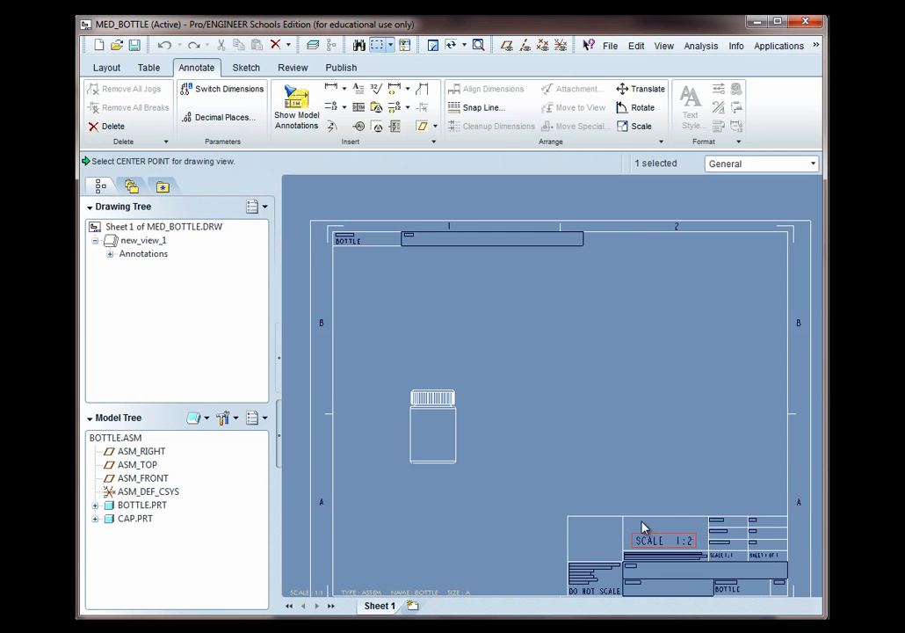
Reposition the bottle view on the sheet, settling it slightly higher
scroll(561, 471, "up", 3)
left_click(458, 449)
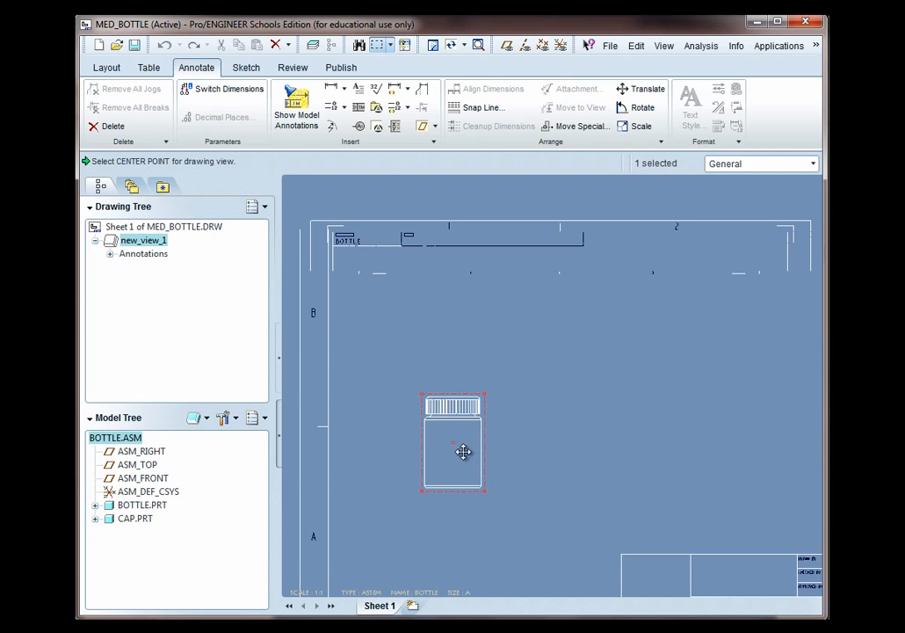
left_click_drag(456, 444, 460, 485)
scroll(660, 541, "down", 5)
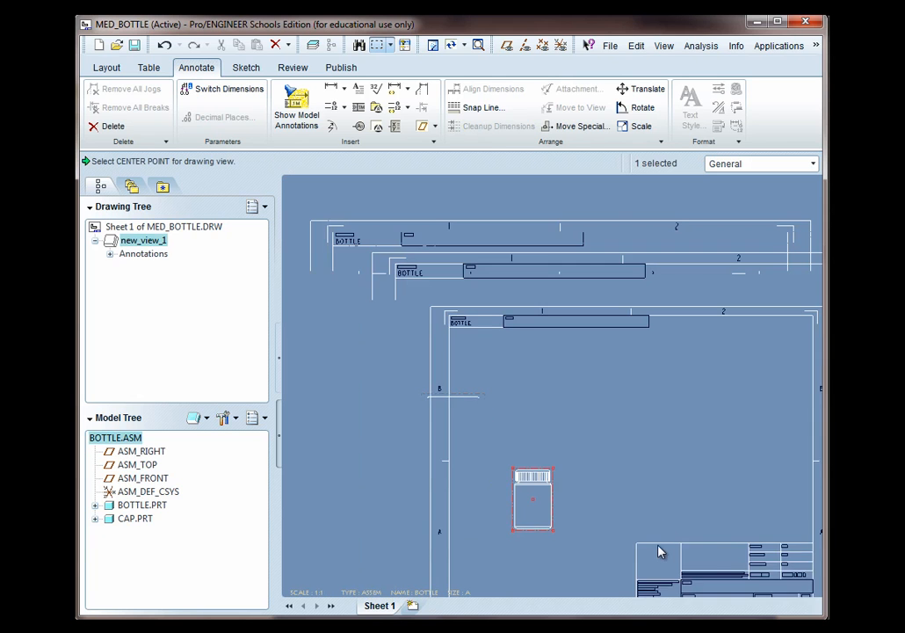
scroll(677, 576, "up", 4)
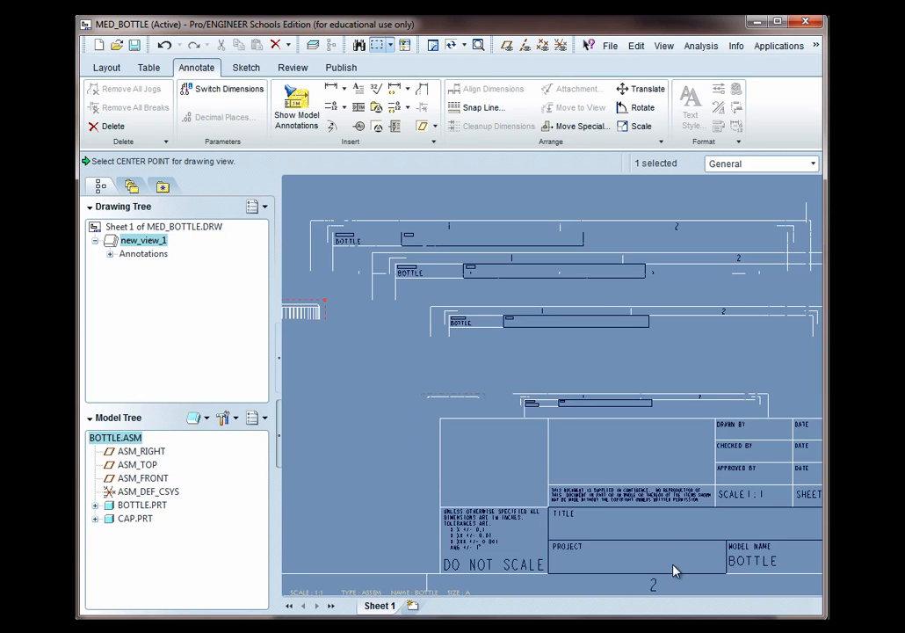
scroll(671, 570, "down", 4)
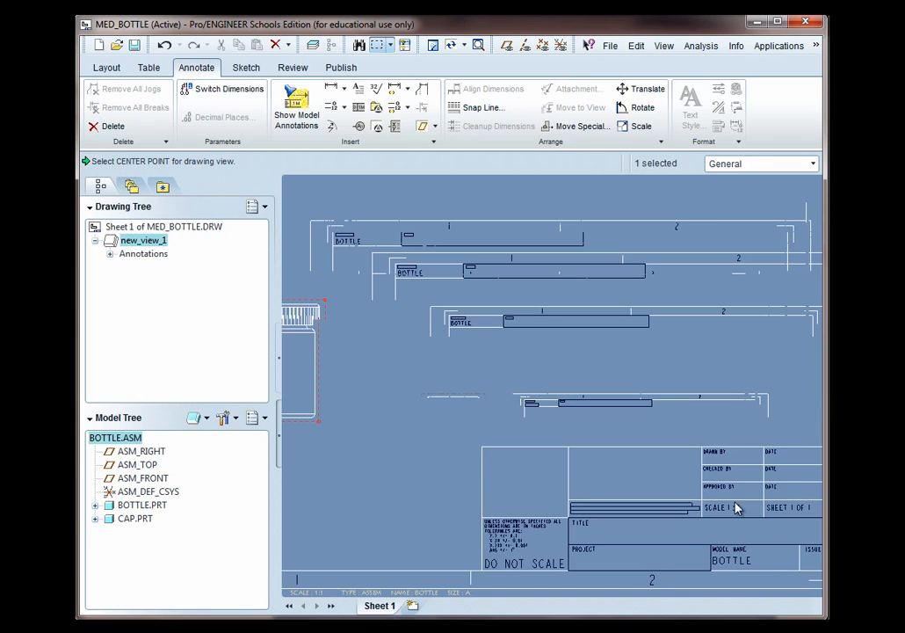
scroll(447, 361, "up", 2)
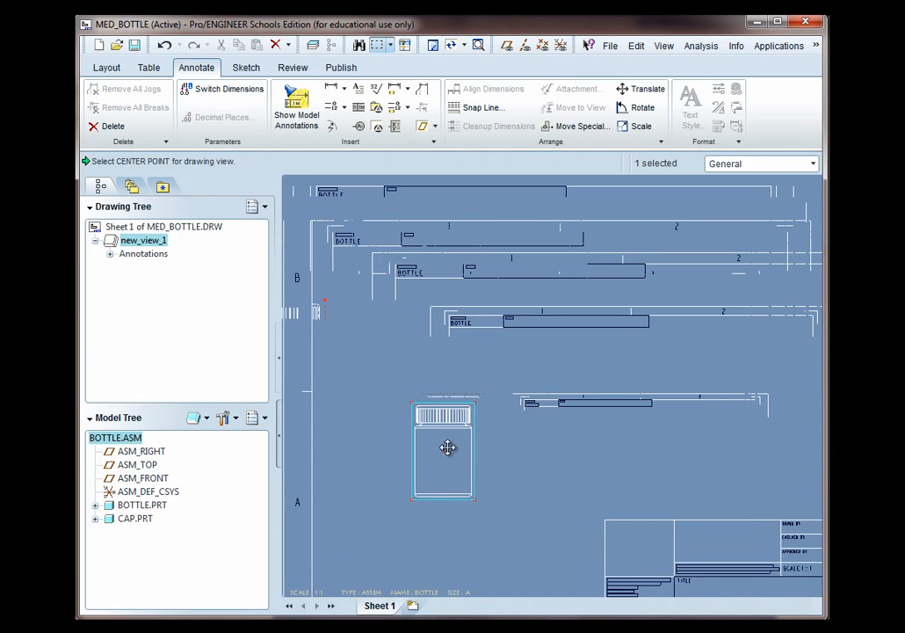
left_click(457, 372)
left_click(446, 465)
left_click_drag(449, 465, 450, 411)
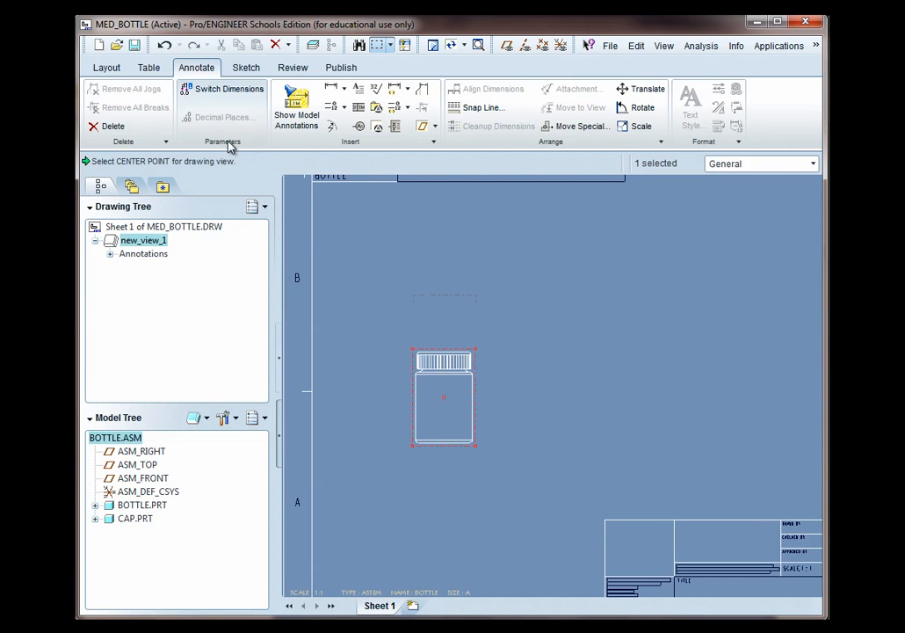
Create a projection view placed below the front bottle view
left_click(109, 70)
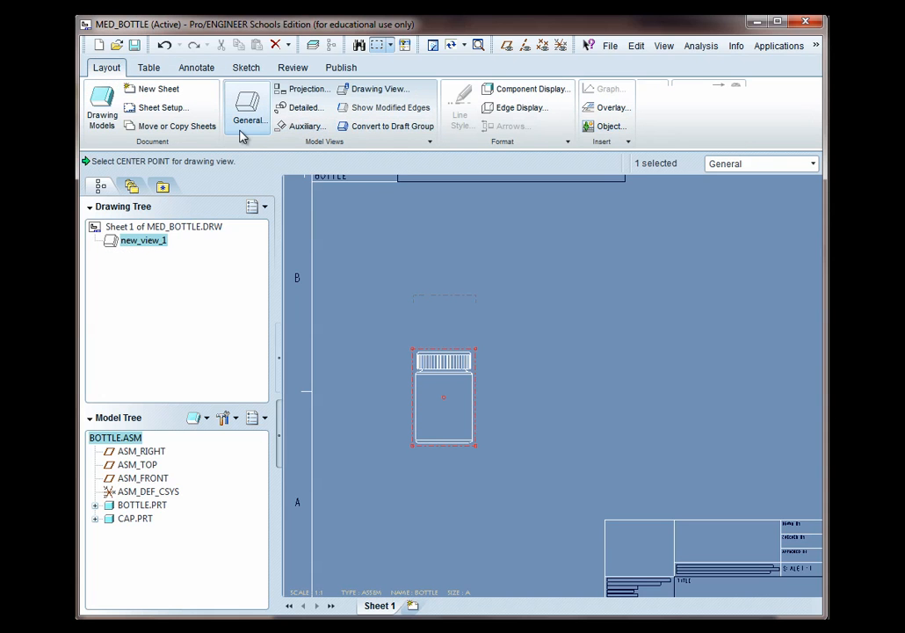
left_click(304, 94)
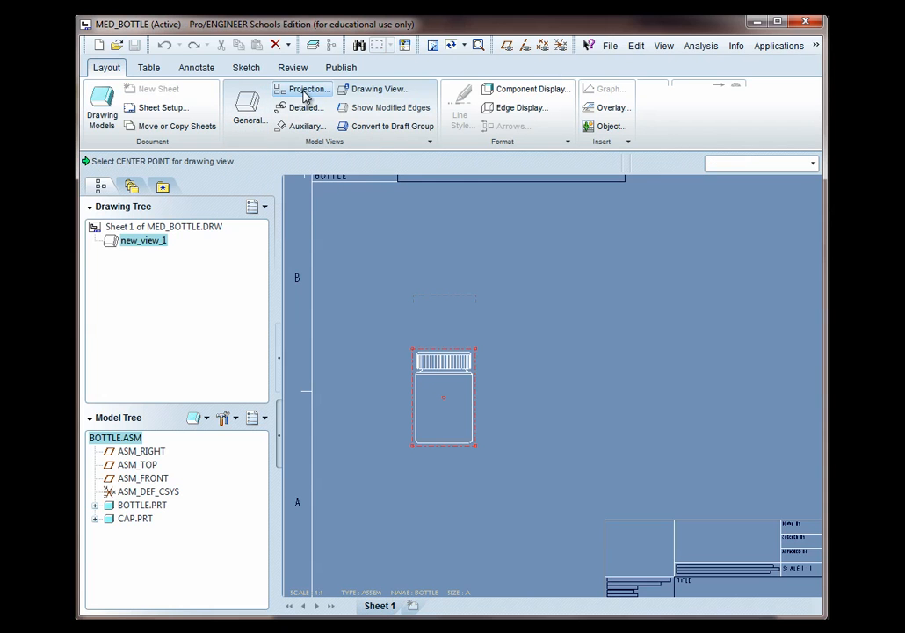
left_click(467, 512)
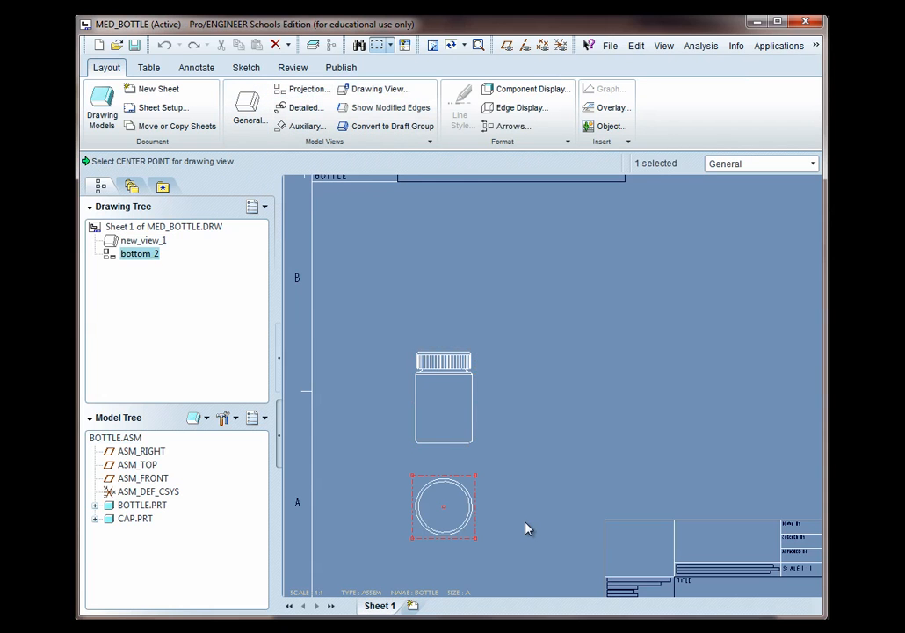
Create a second projection view placed to the right of the front bottle view
left_click(455, 399)
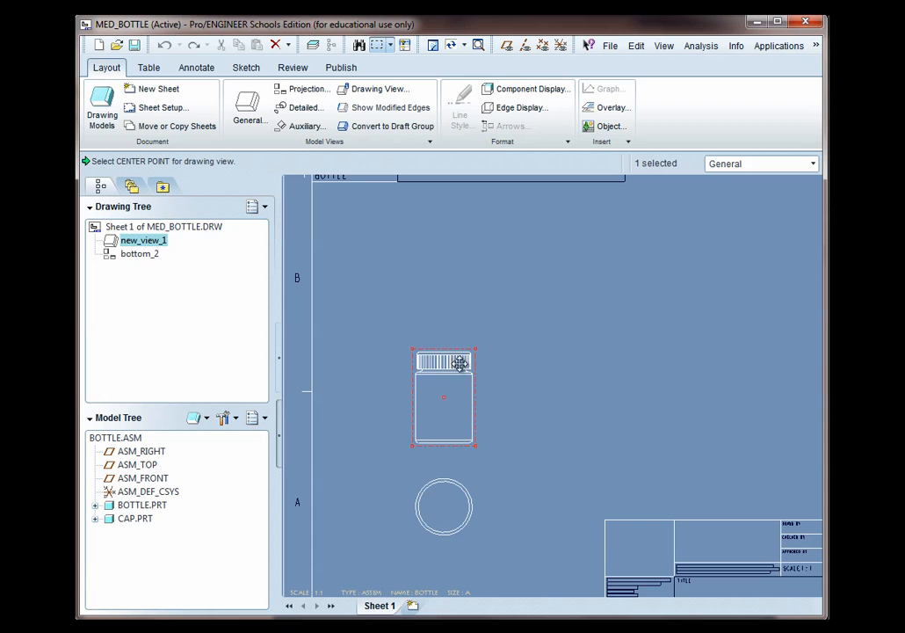
left_click(304, 88)
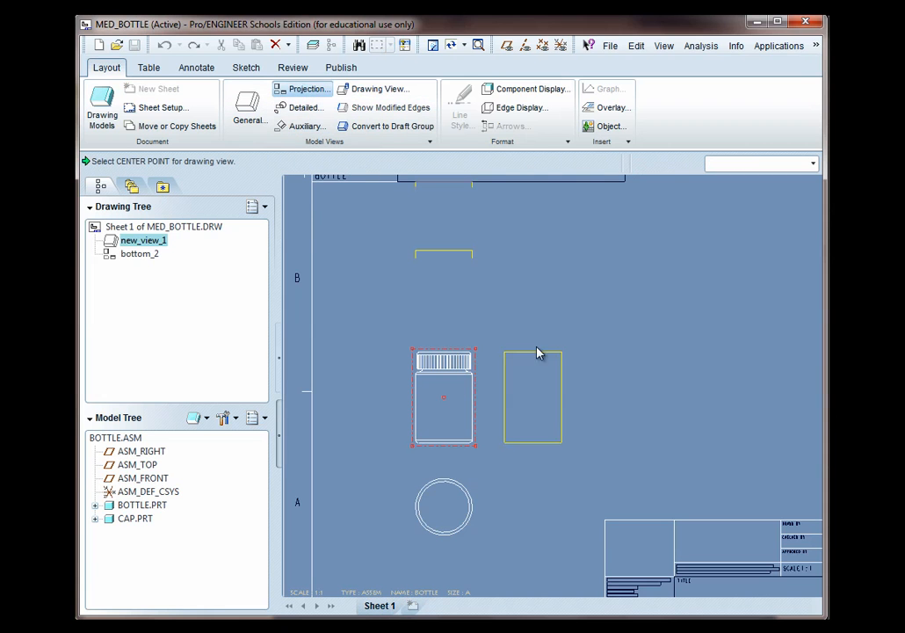
left_click(555, 407)
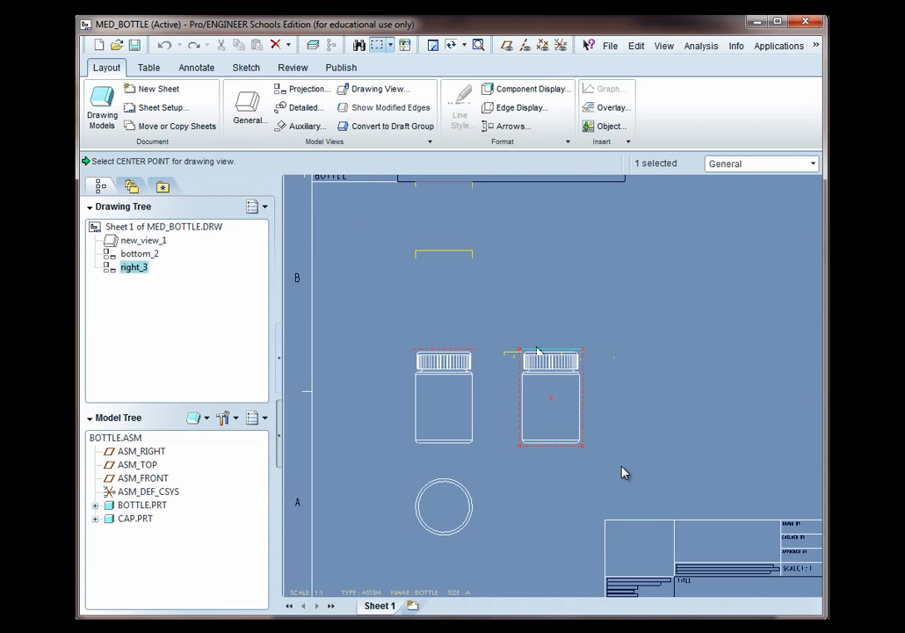
Open the right projection view's properties and turn on datum plane display
double_click(566, 427)
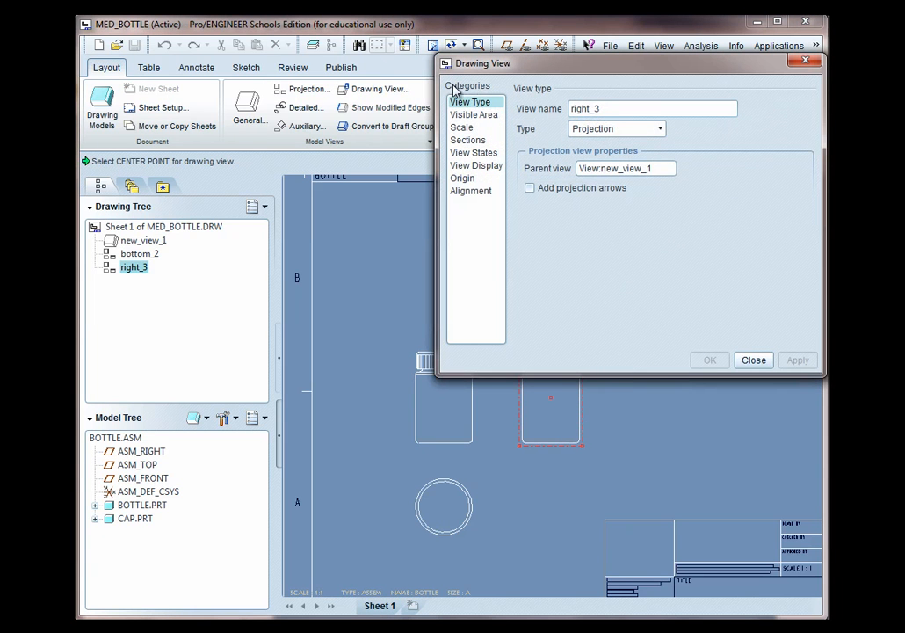
mouse_move(540, 65)
left_mouse_down()
mouse_move(522, 97)
mouse_move(285, 111)
left_mouse_up()
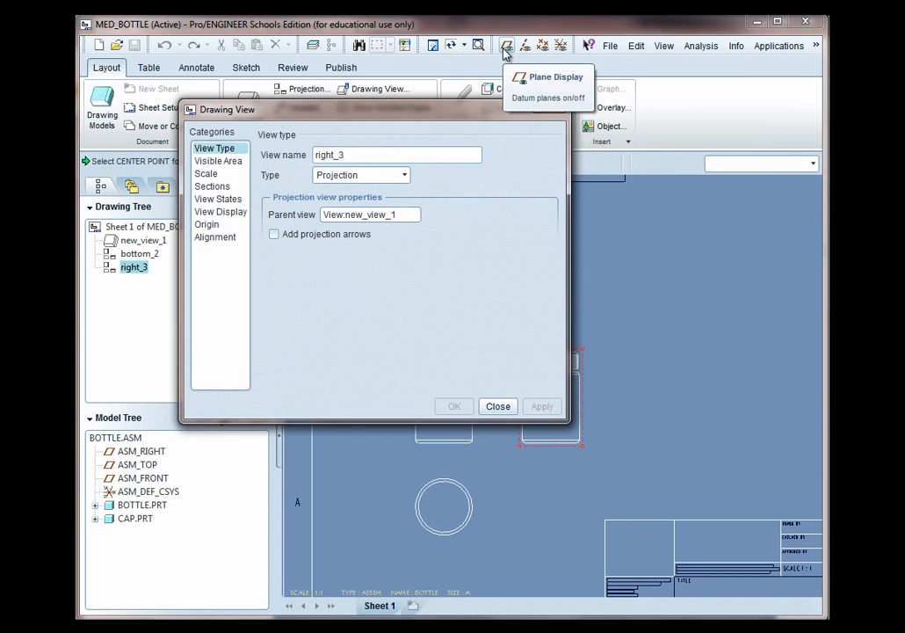
left_click(506, 48)
mouse_move(452, 114)
left_mouse_down()
mouse_move(675, 49)
mouse_move(306, 42)
mouse_move(348, 44)
left_mouse_up()
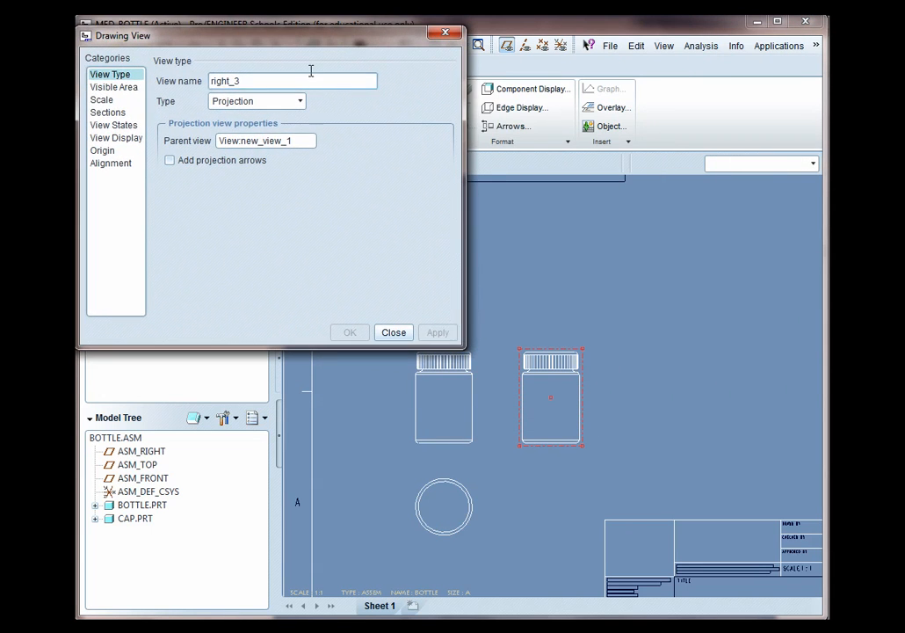
Add a new planar, single 2D cross-section named A to the right view
left_click(108, 113)
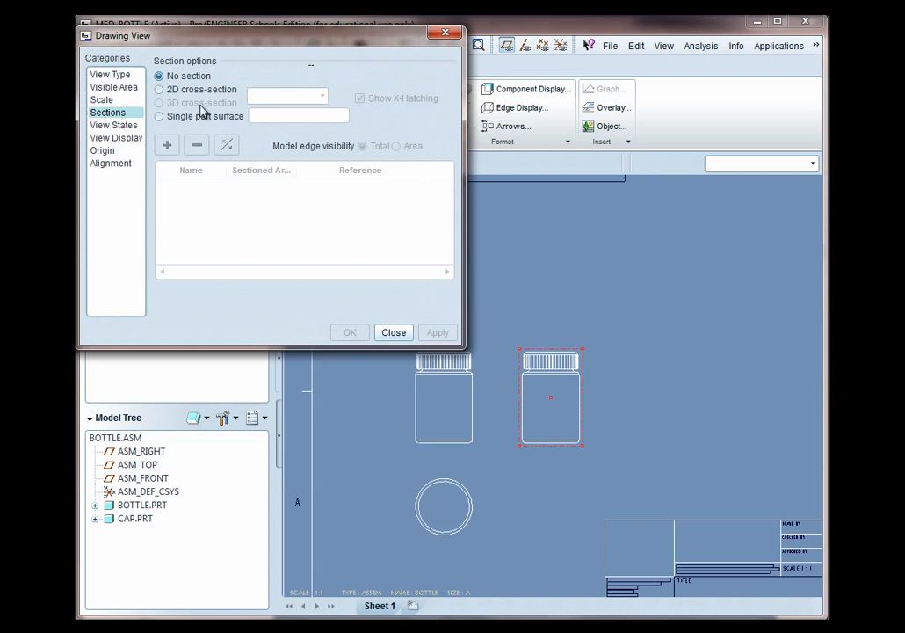
left_click(163, 90)
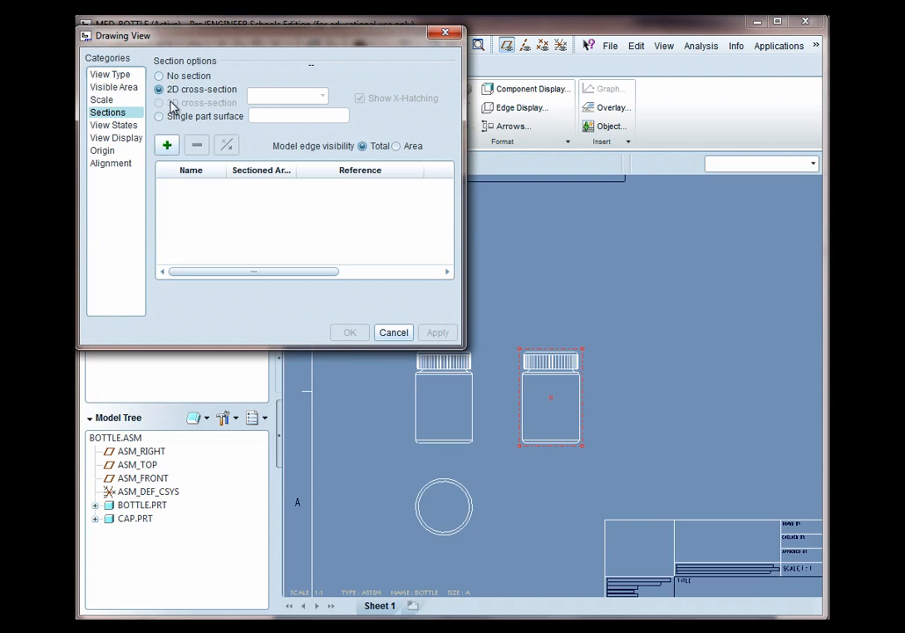
left_click(167, 145)
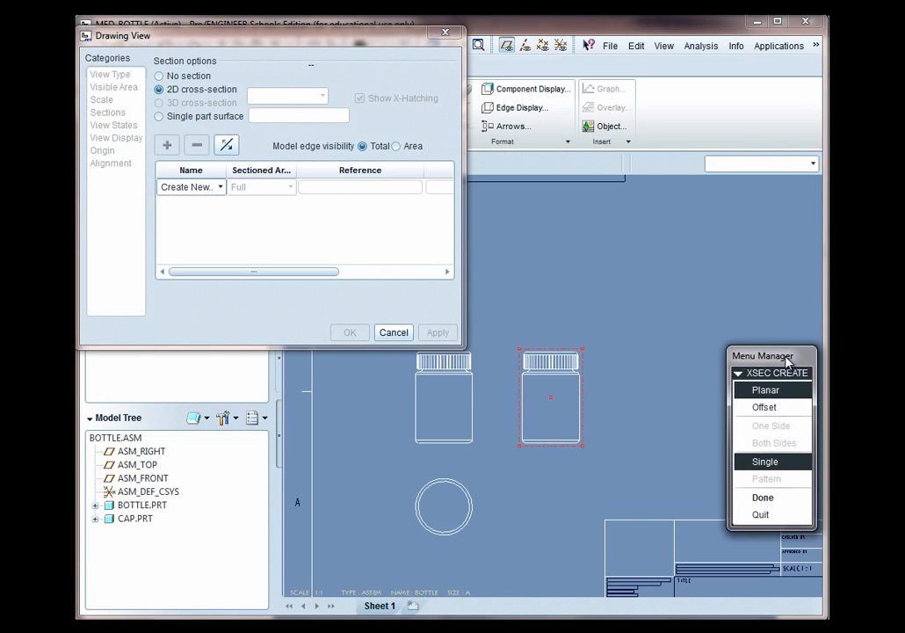
left_click(762, 497)
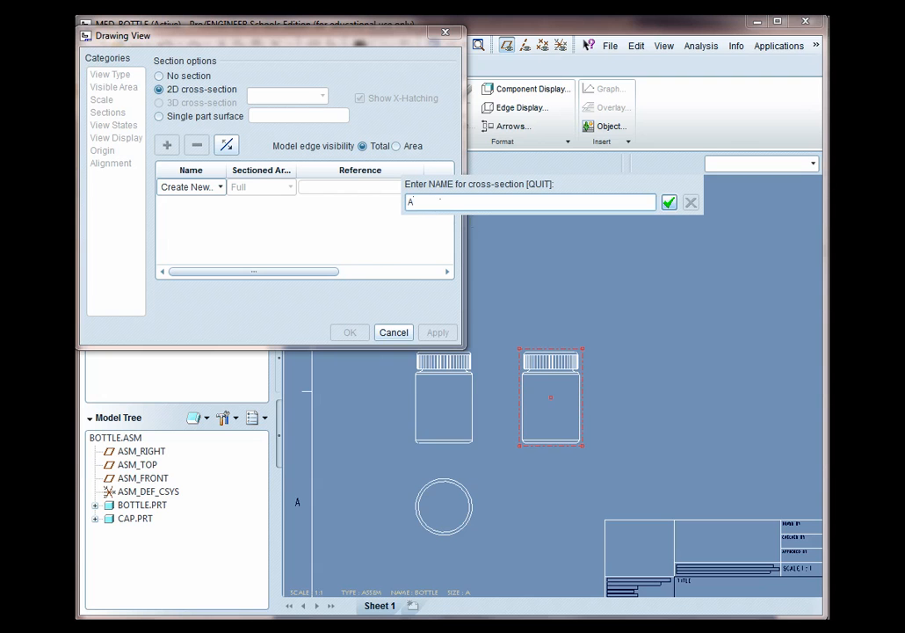
left_click(669, 204)
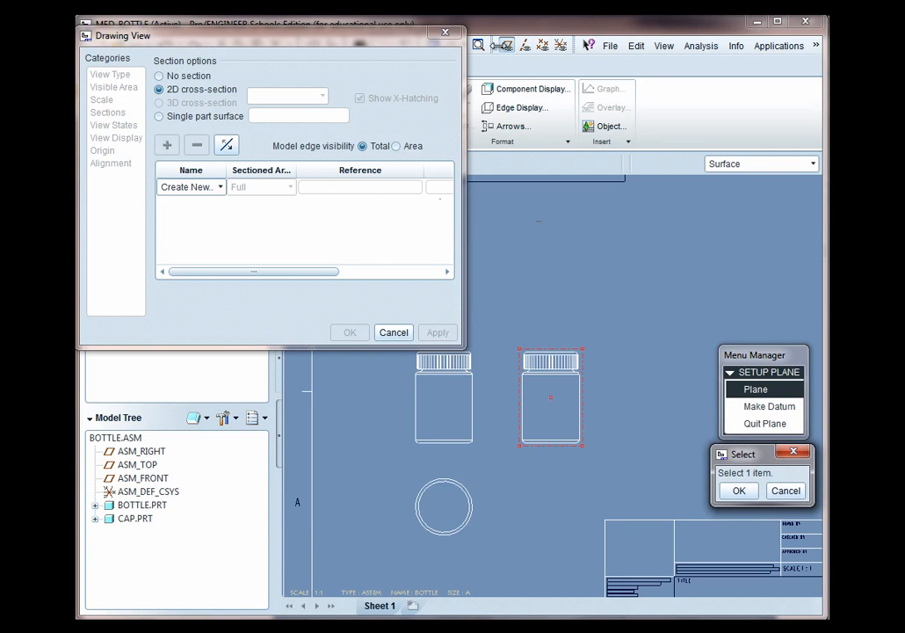
Repaint the drawing and pick the RIGHT datum plane on the front view as the section plane
left_click_drag(417, 47, 358, 86)
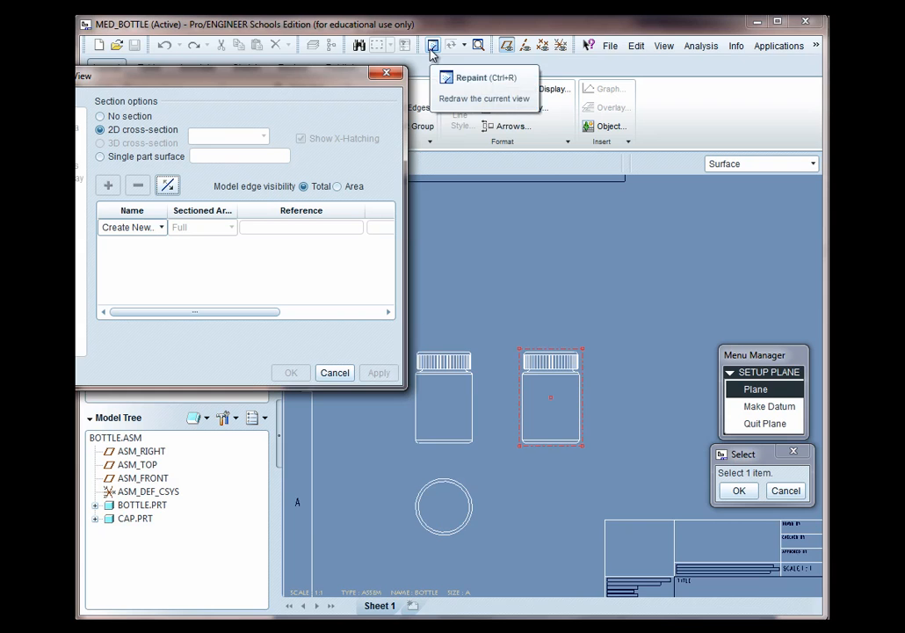
left_click(431, 53)
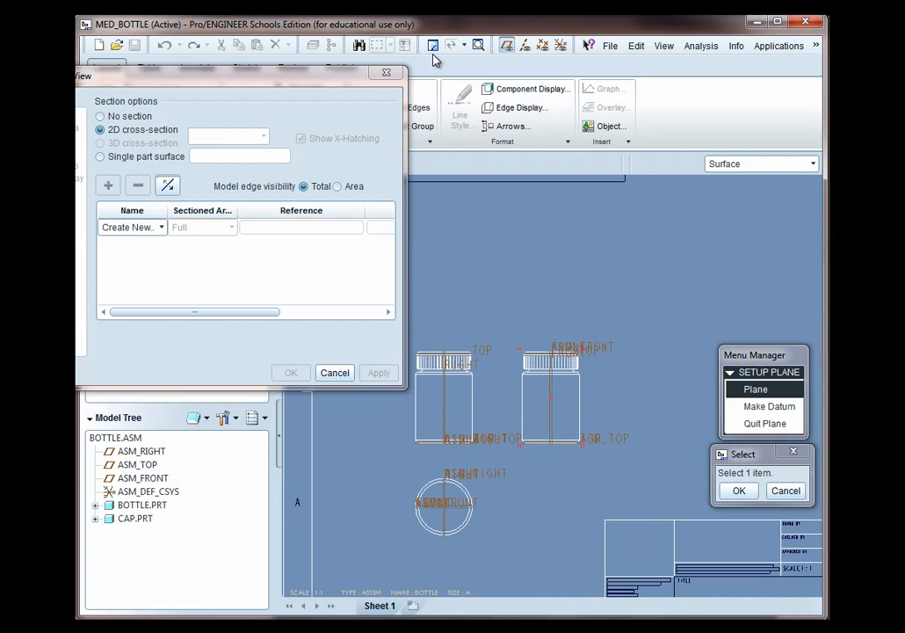
left_click(445, 422)
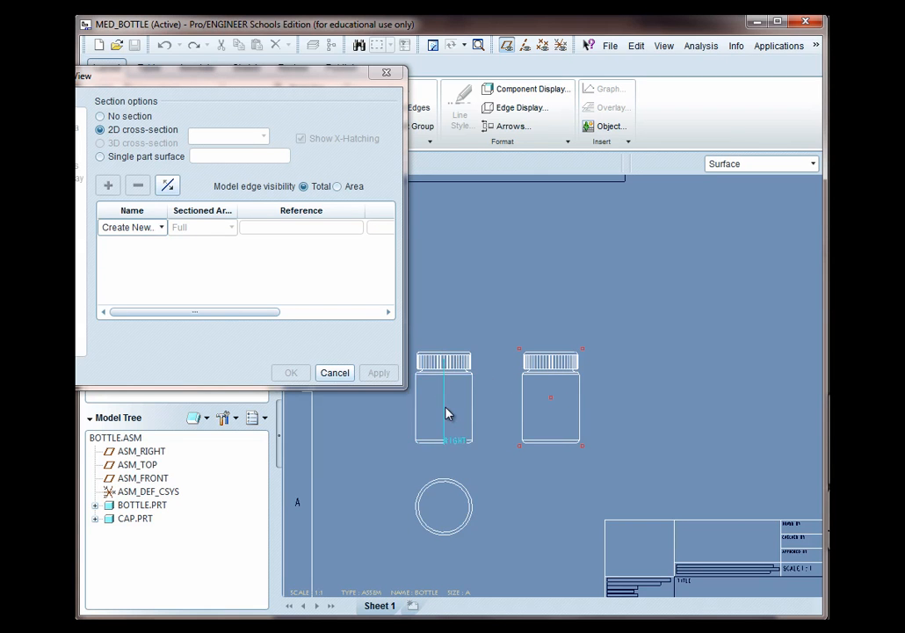
scroll(445, 413, "up", 2)
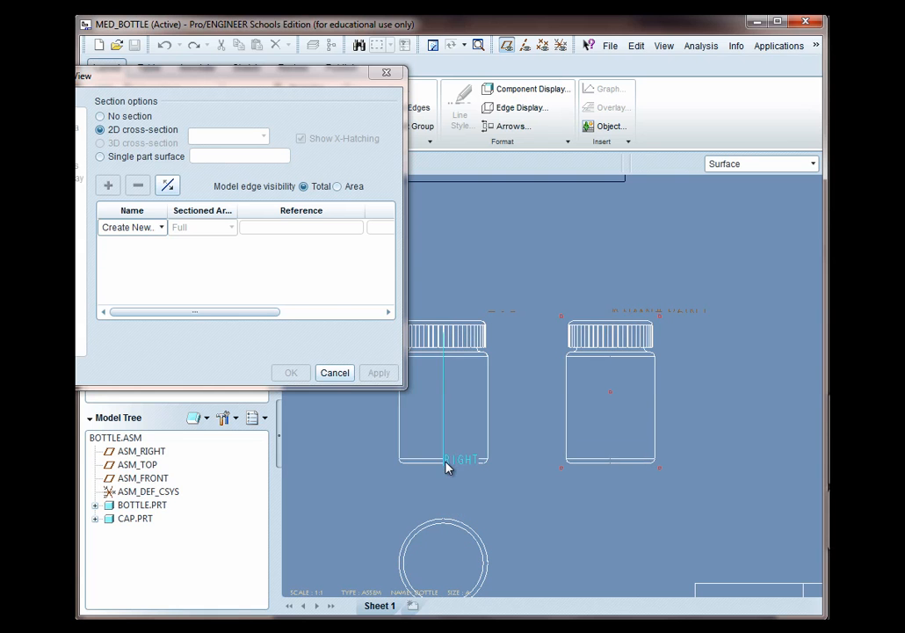
scroll(447, 468, "up", 2)
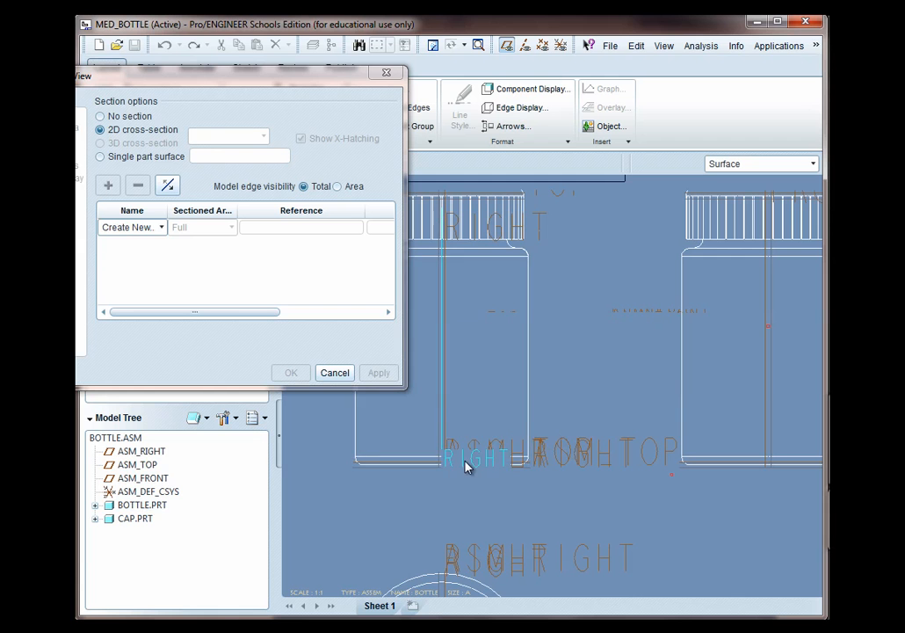
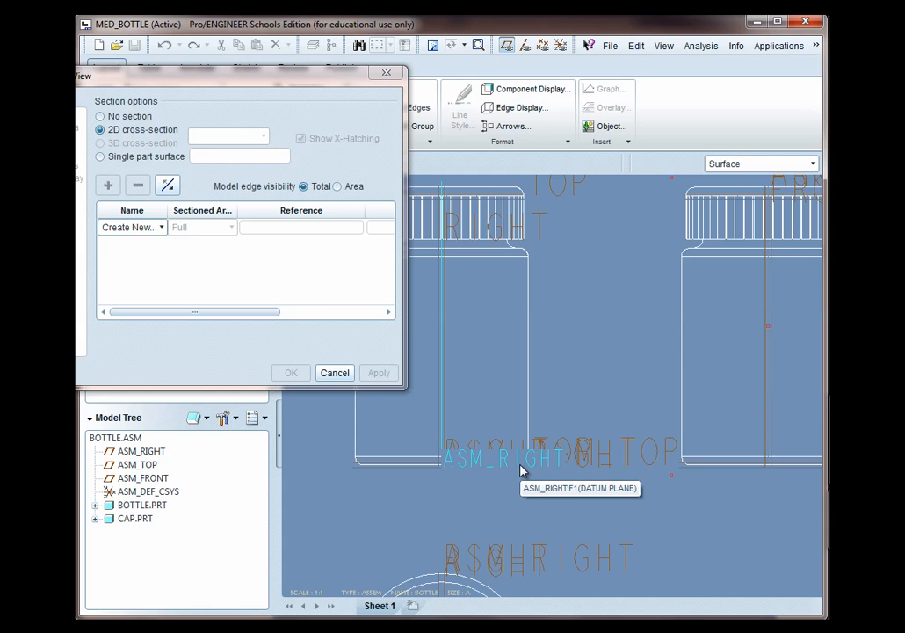
Apply section A with the ASM_RIGHT datum plane as its cutting plane and close the view properties
left_click(520, 471)
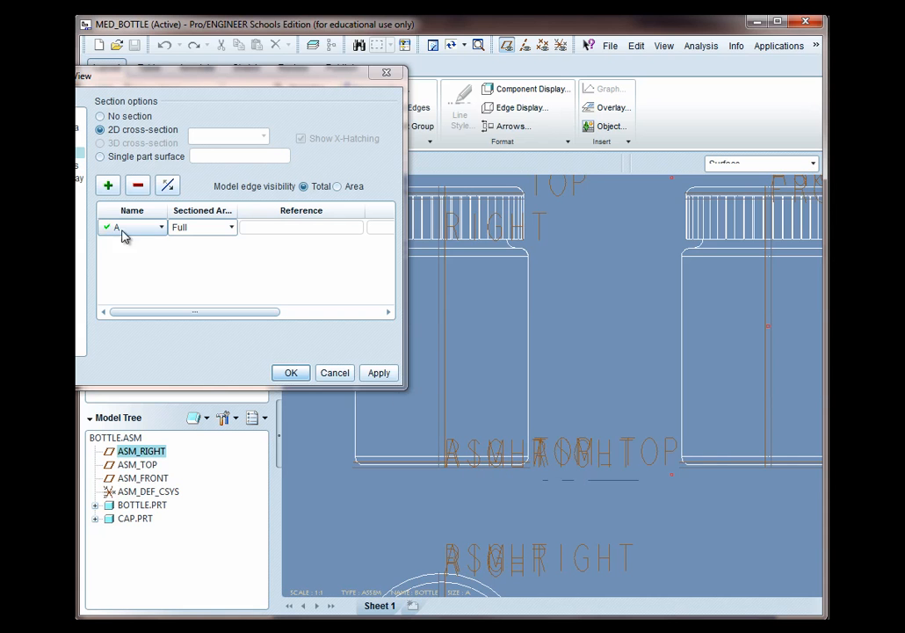
left_click_drag(139, 77, 175, 77)
left_click(413, 375)
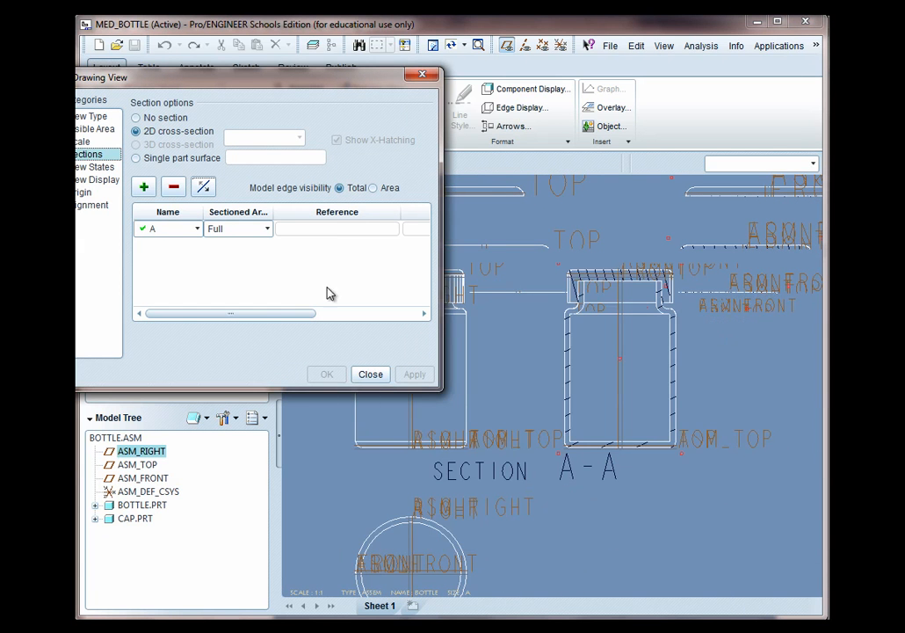
left_click(370, 375)
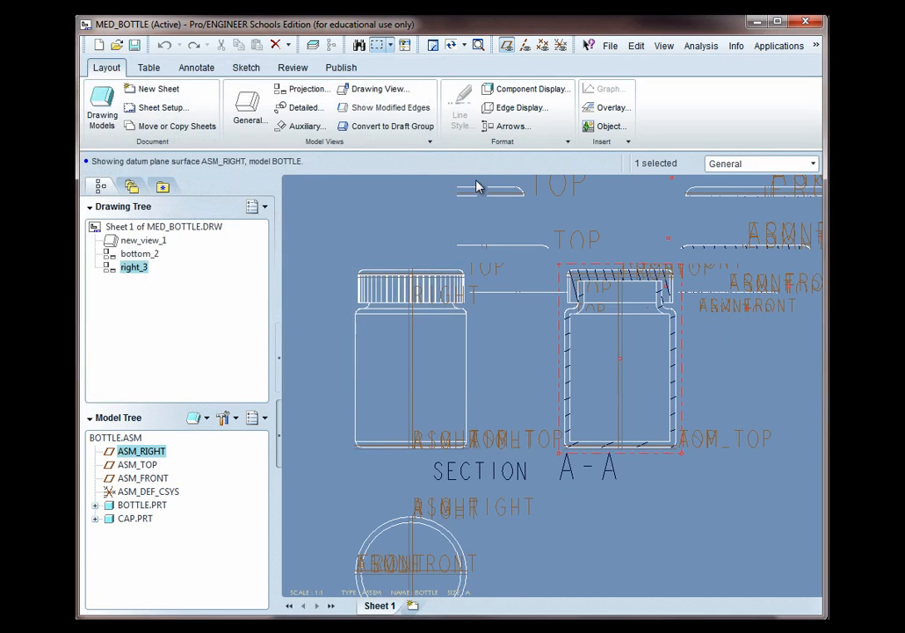
Turn off datum plane display and add section arrows for A-A on the front bottle view
left_click(506, 45)
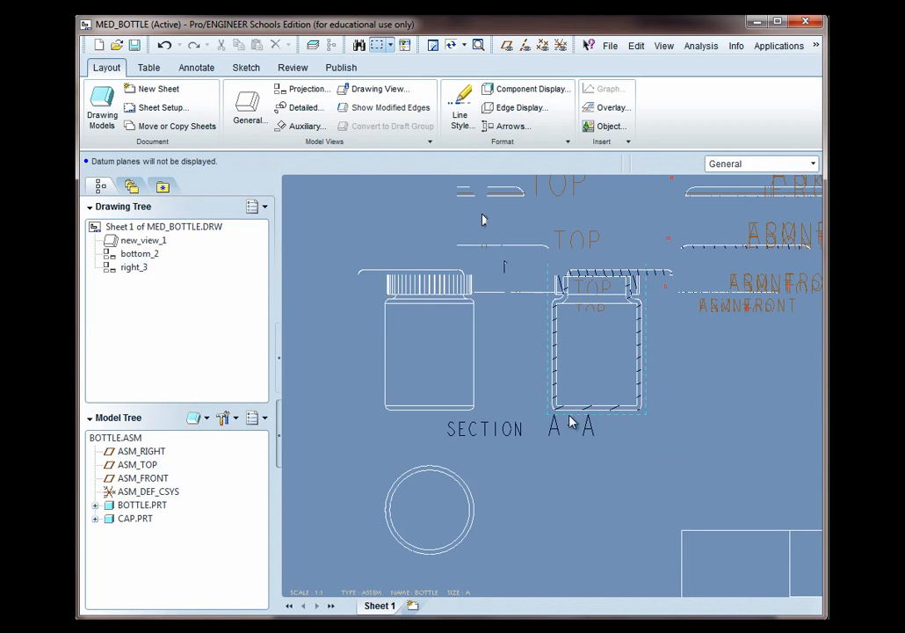
left_click(564, 386)
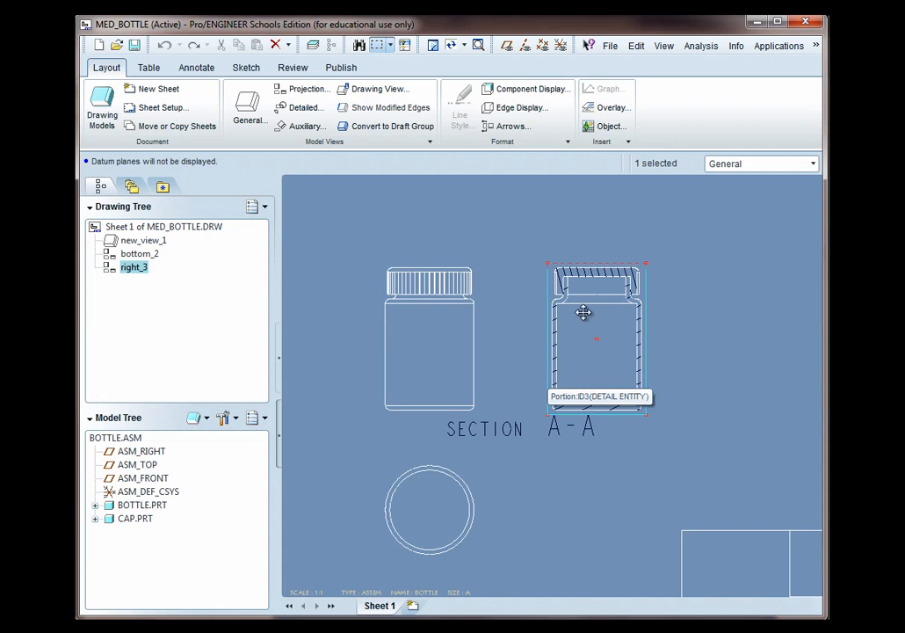
right_click(579, 352)
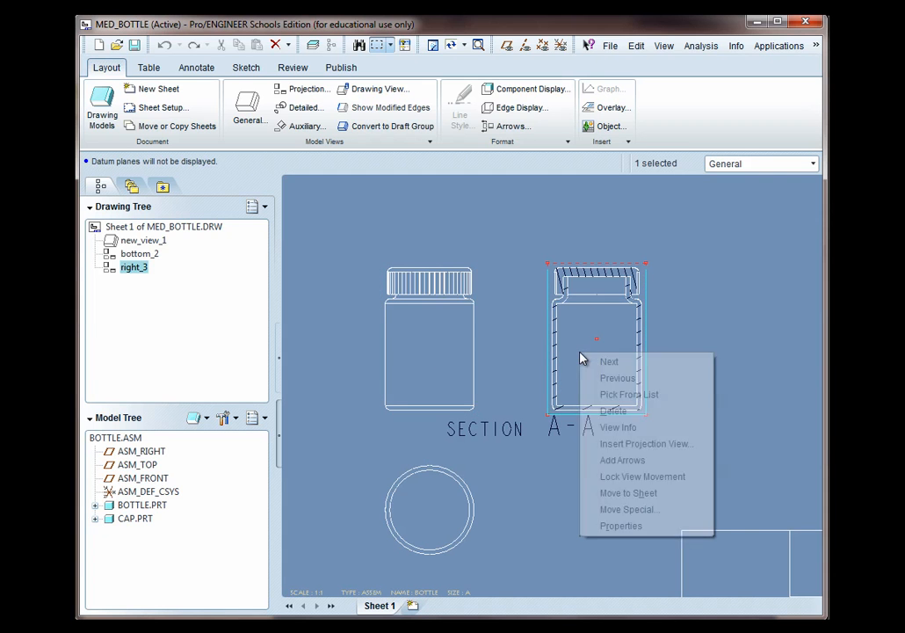
left_click(611, 460)
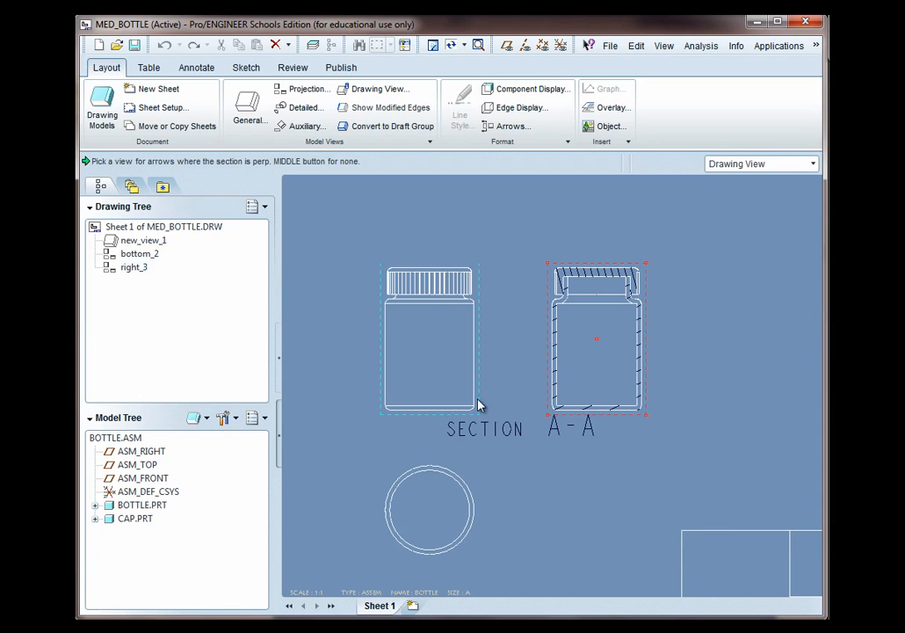
left_click(444, 366)
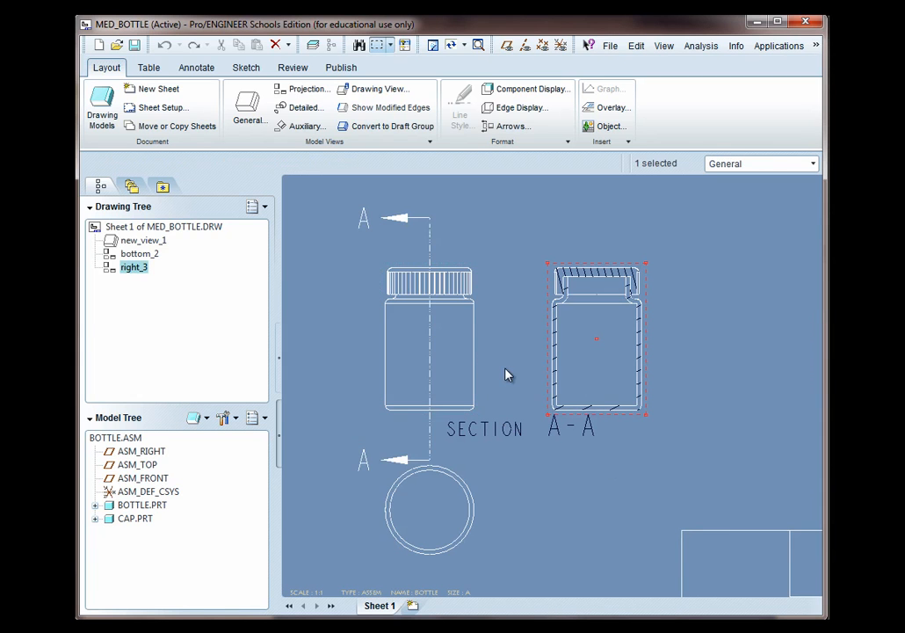
Move both section arrows closer to the front bottle view
left_click(386, 464)
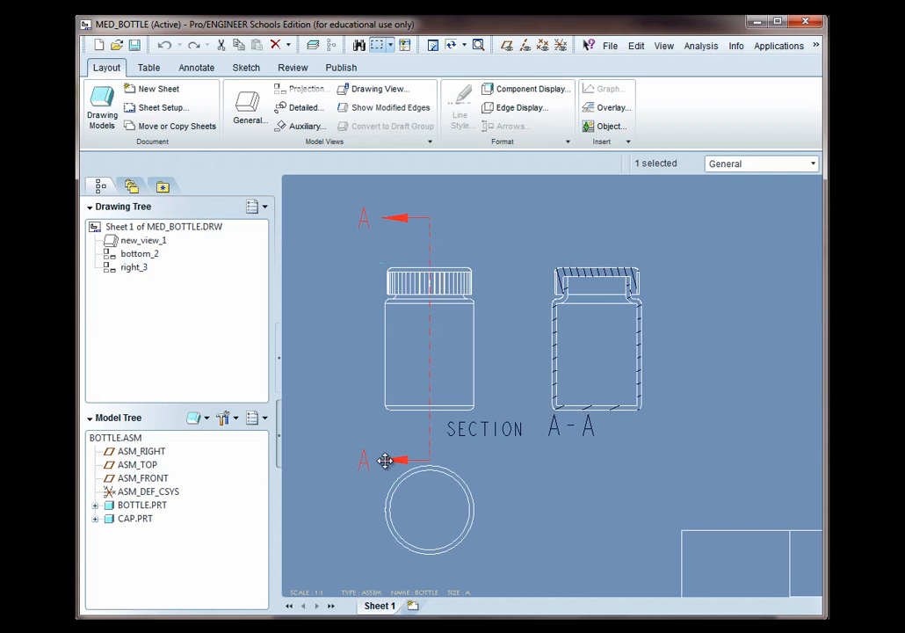
left_click_drag(385, 461, 374, 428)
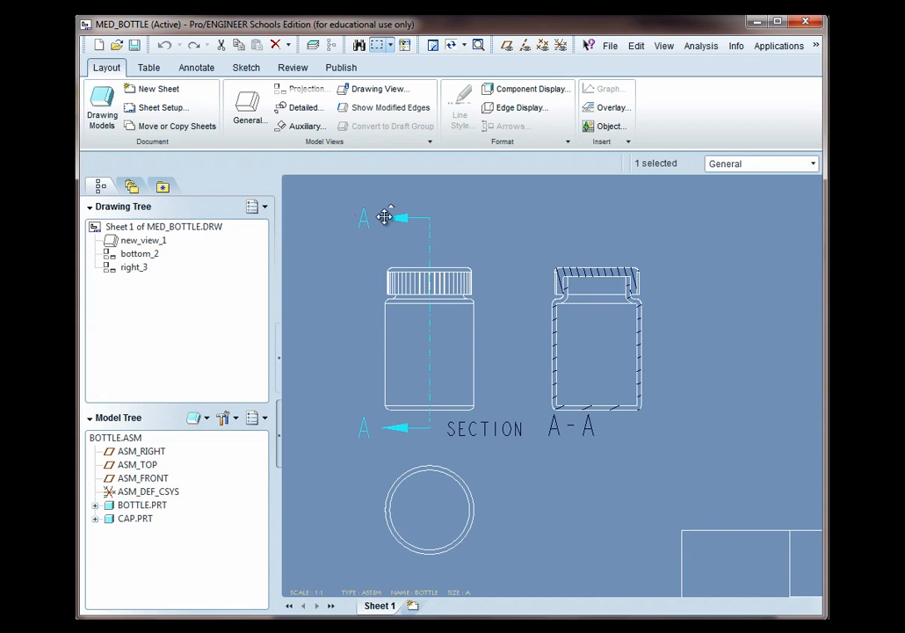
left_click_drag(384, 217, 378, 246)
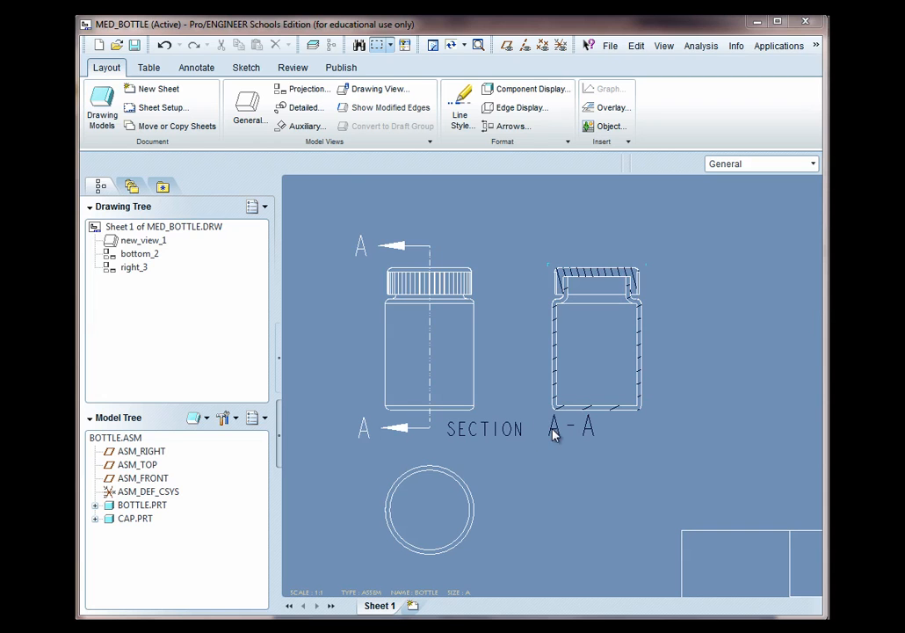
Move the SECTION A-A note so it sits centred below the section view
left_click(198, 74)
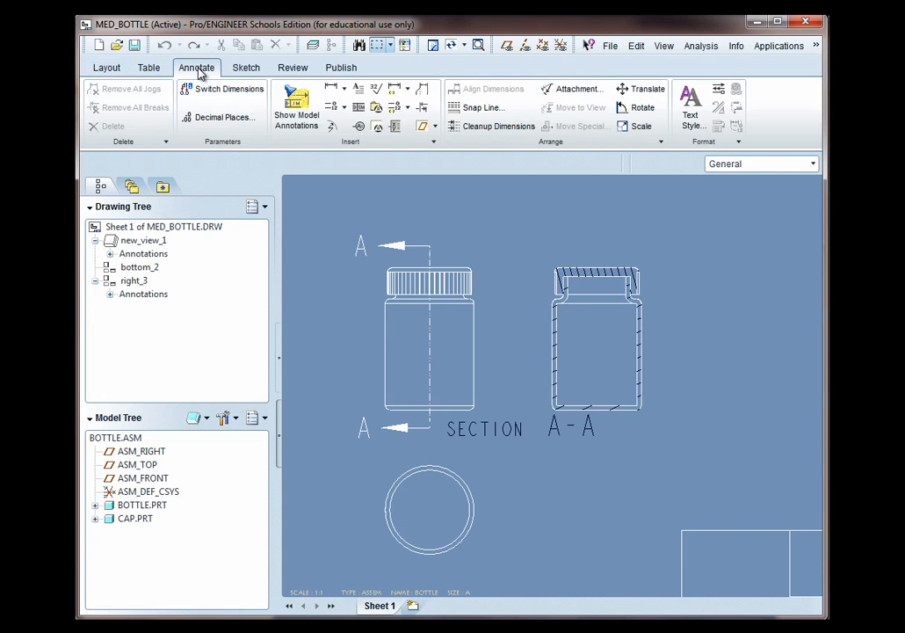
left_click(506, 428)
left_click_drag(506, 428, 580, 440)
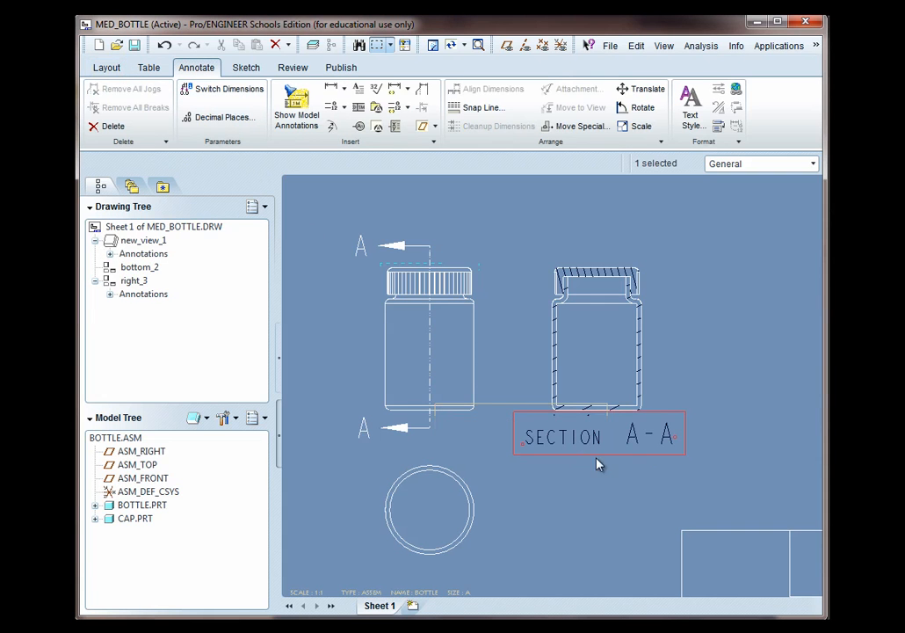
left_click(514, 471)
Create detailed view A of the cap-thread corner of the section view, outlining it with a closed spline, placed to its right
scroll(737, 421, "down", 1)
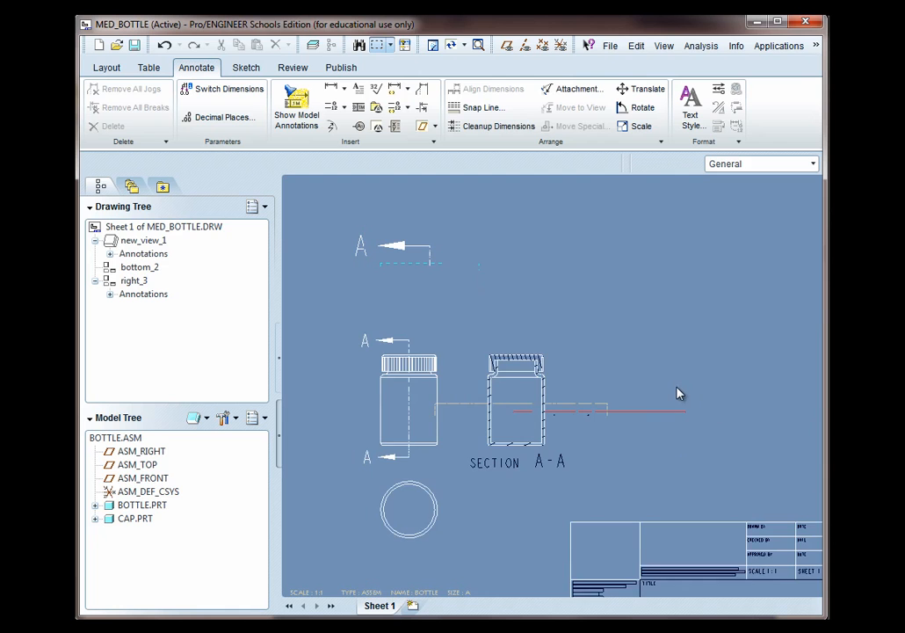
scroll(655, 389, "down", 1)
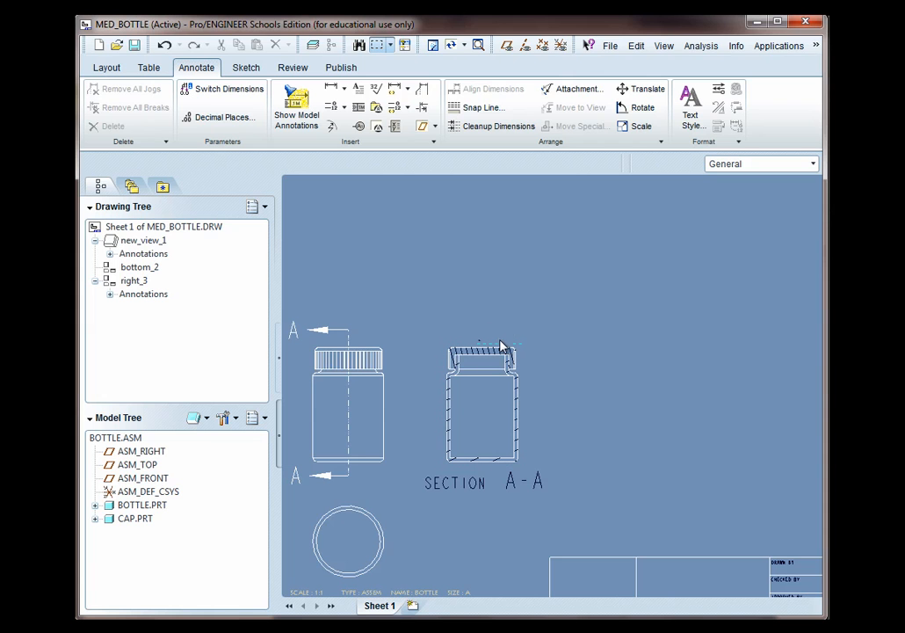
left_click(107, 68)
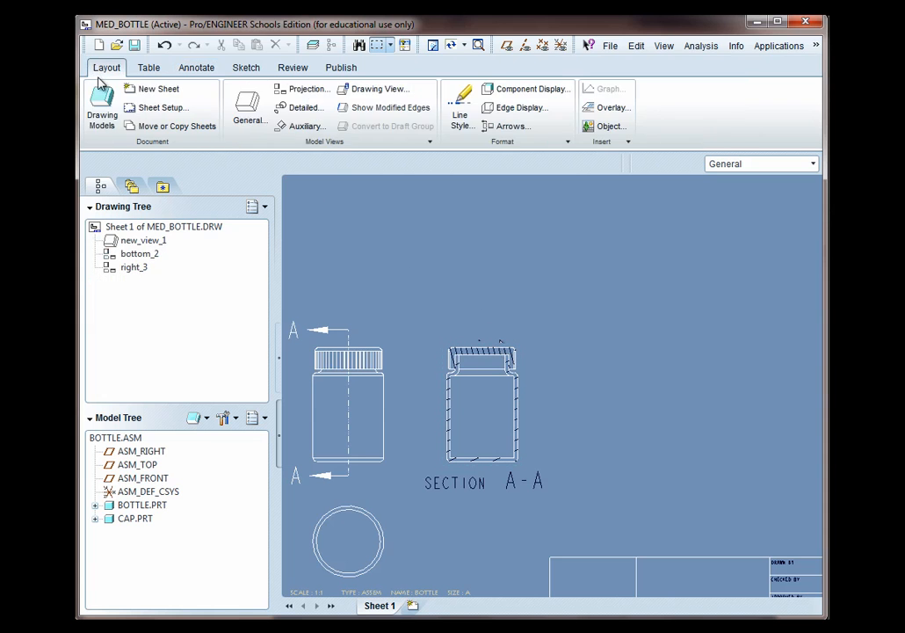
left_click(298, 108)
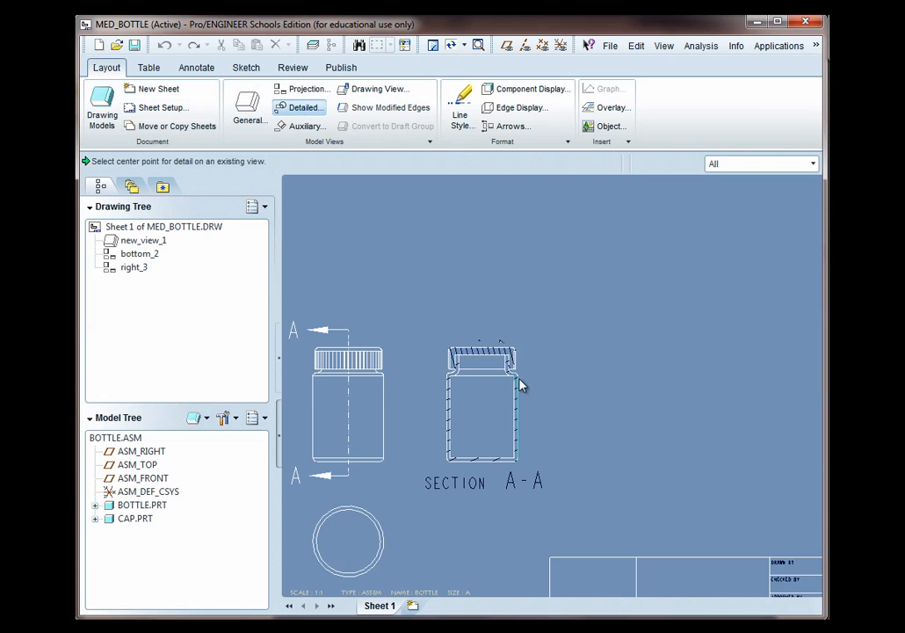
scroll(518, 378, "down", 5)
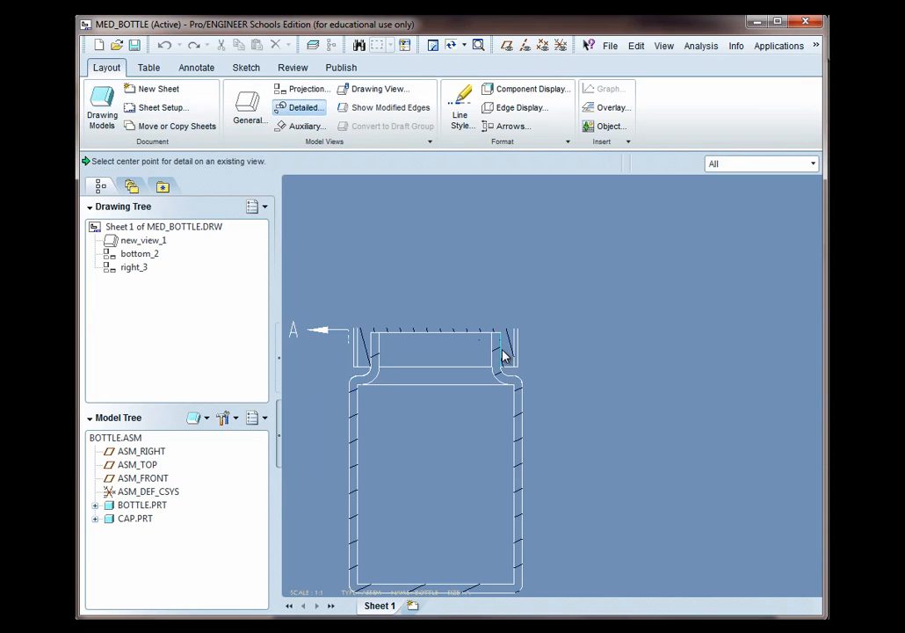
left_click(501, 352)
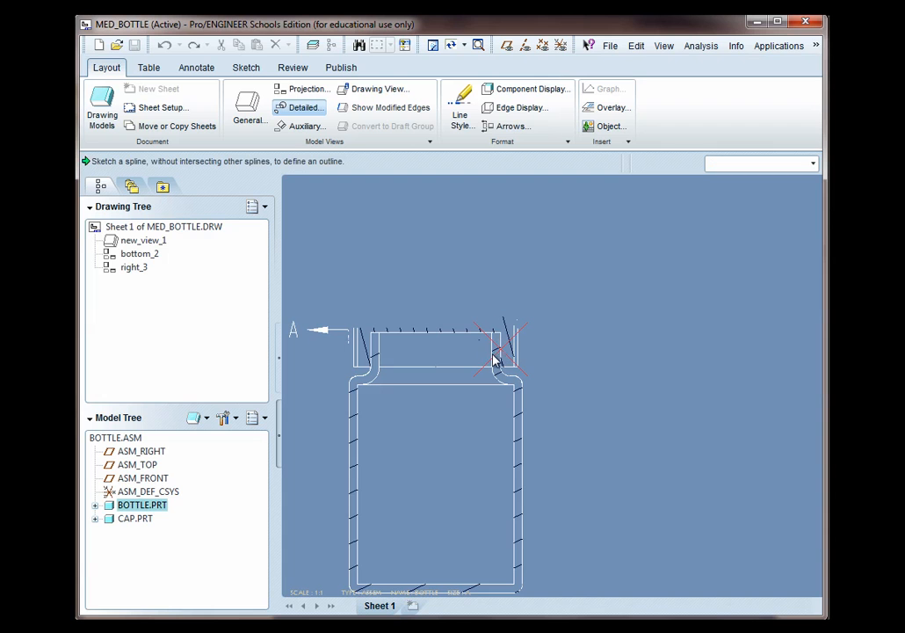
left_click(472, 291)
left_click(455, 399)
left_click(545, 395)
left_click(563, 315)
left_click(491, 290)
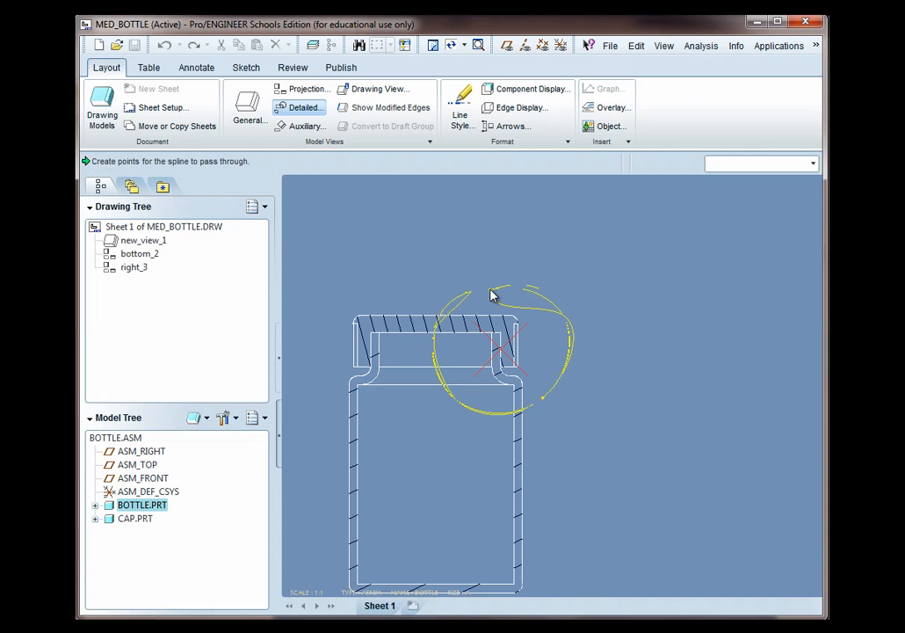
middle_click(493, 298)
scroll(605, 372, "down", 3)
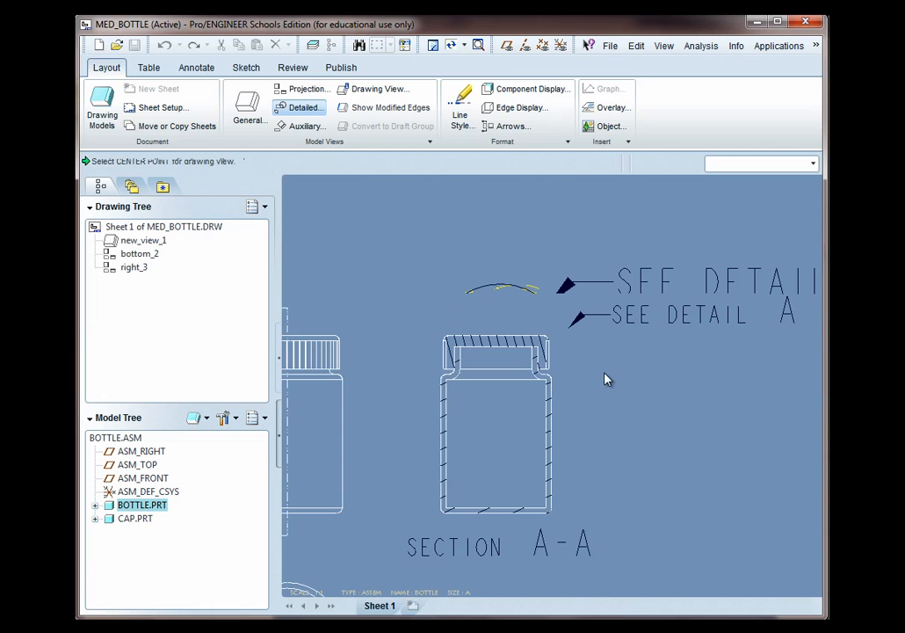
left_click(713, 419)
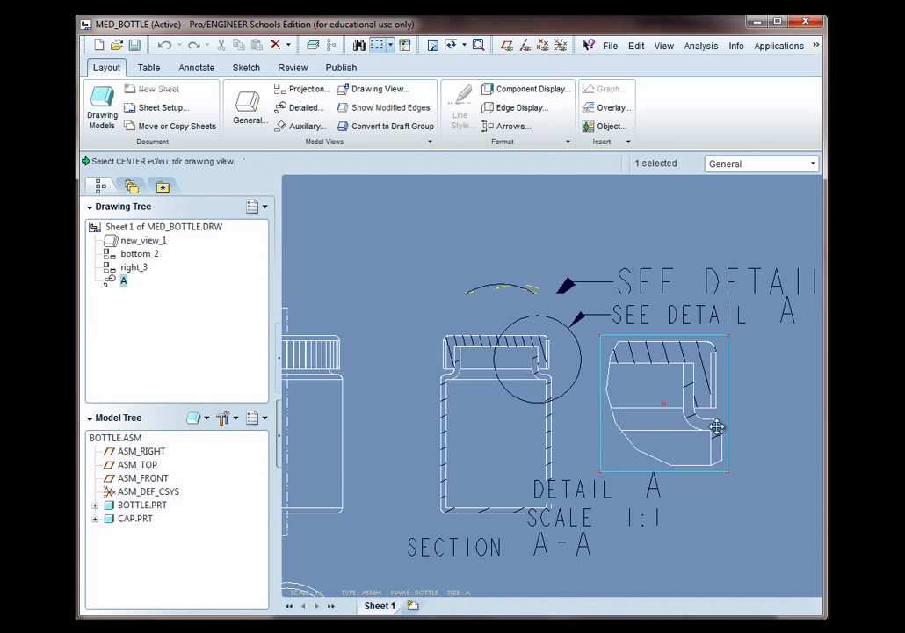
Move detail view A closer to the section view
scroll(714, 418, "down", 3)
scroll(360, 405, "down", 2)
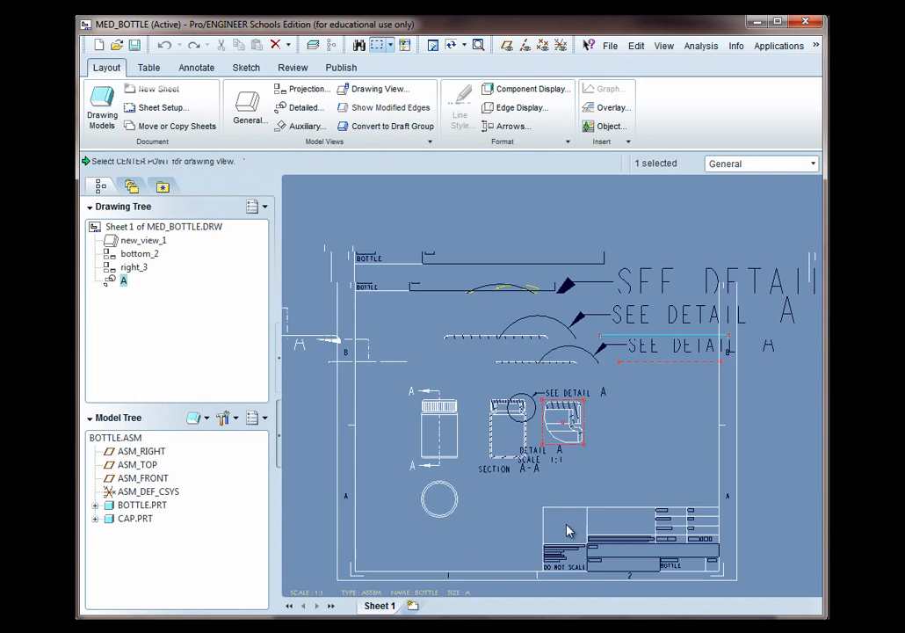
scroll(617, 544, "up", 2)
left_click_drag(533, 351, 561, 363)
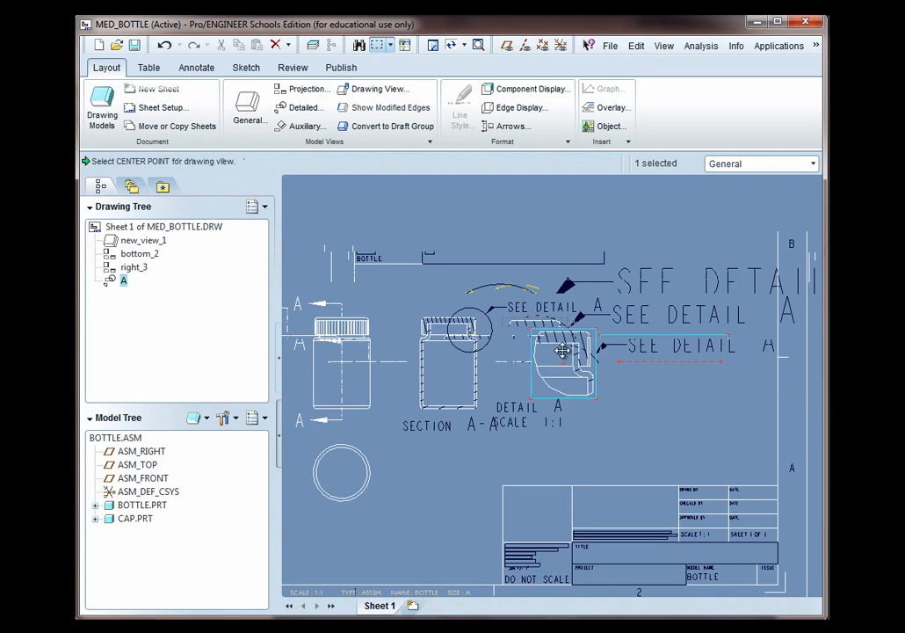
left_click(526, 312)
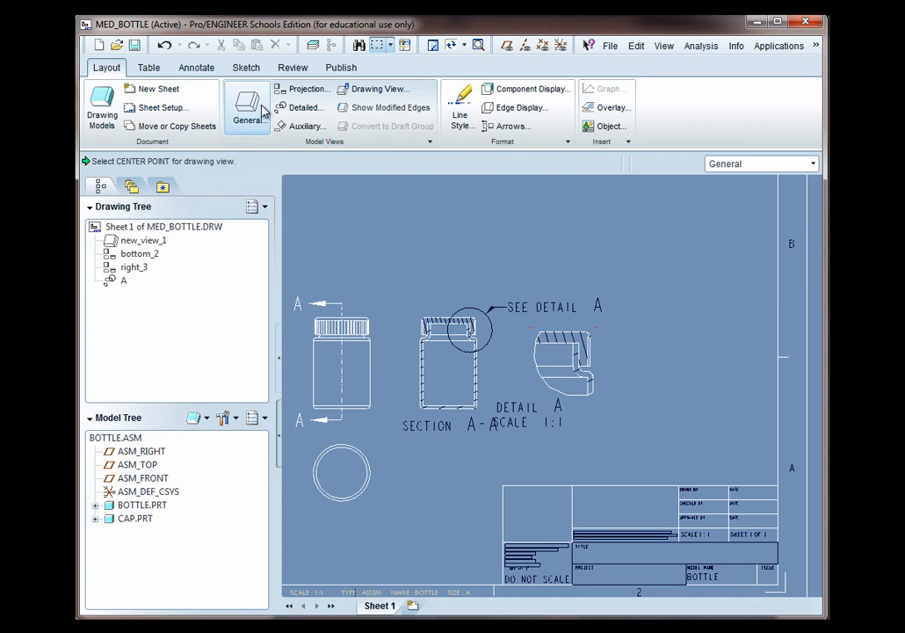
Reposition the DETAIL A label beneath the detail view and the SEE DETAIL A note above the section view
left_click(195, 68)
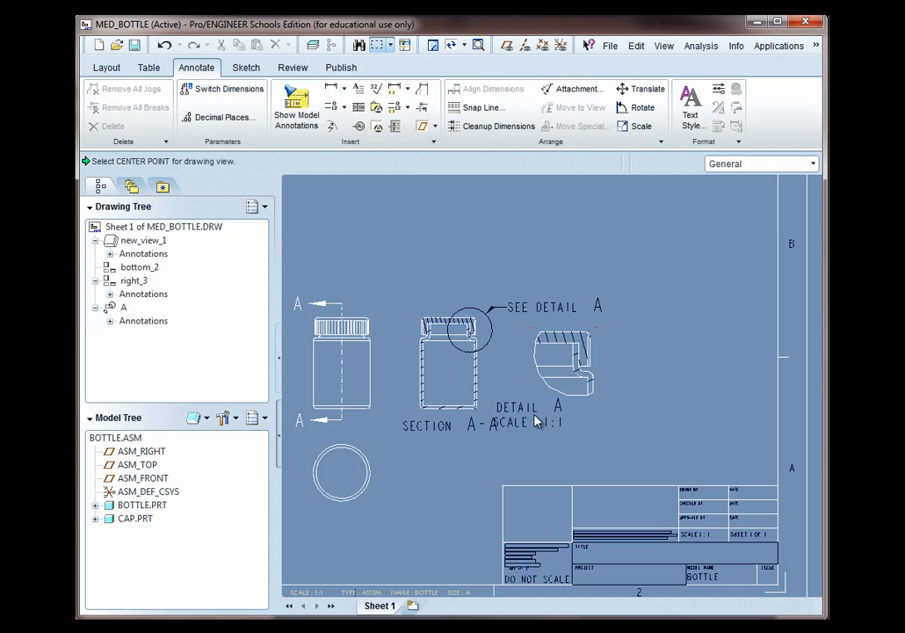
left_click_drag(532, 413, 578, 418)
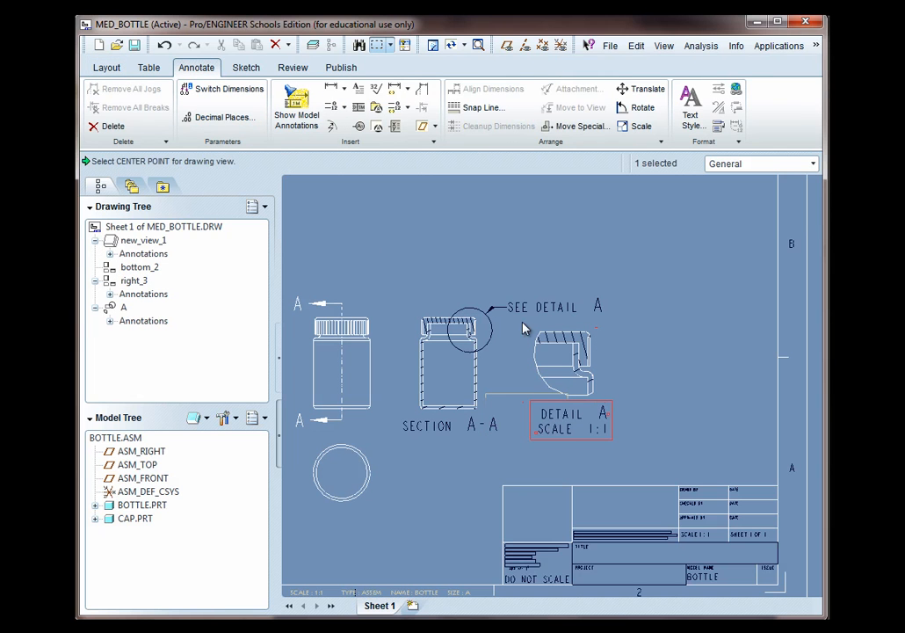
left_click_drag(540, 307, 546, 290)
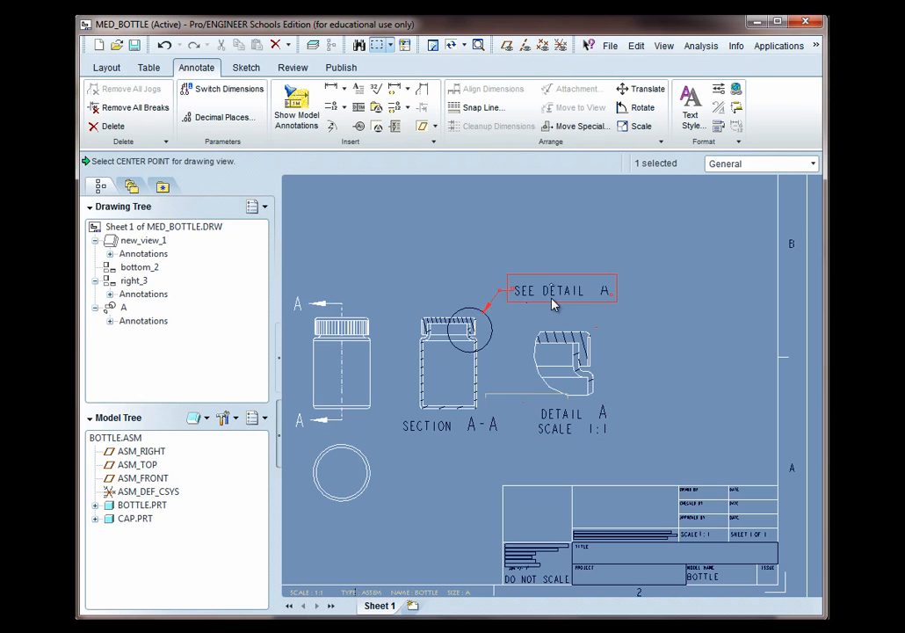
left_click(654, 429)
Rearrange the front, section, detail and bottom views closer together on the sheet
scroll(519, 443, "down", 3)
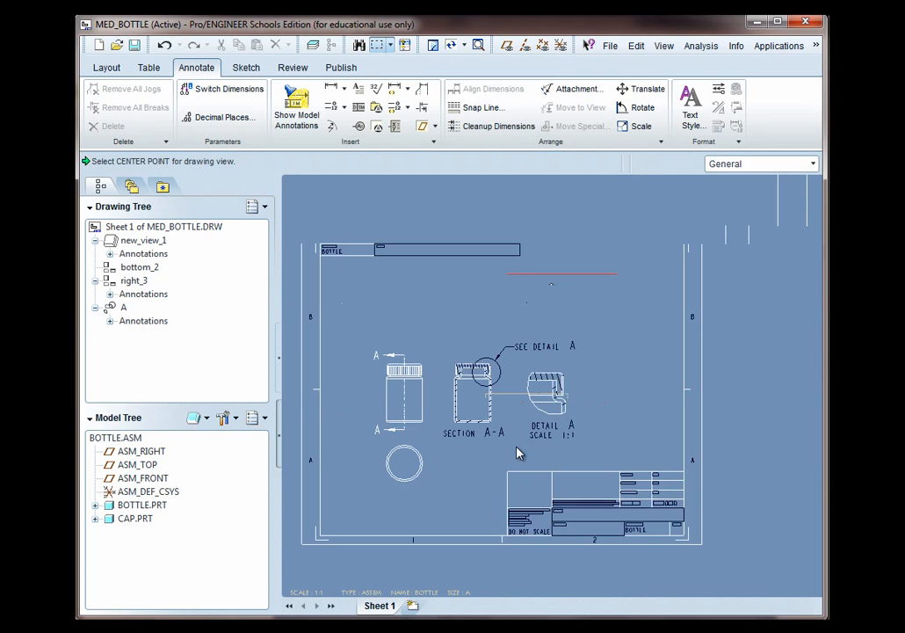
left_click(408, 374)
left_click_drag(416, 338, 416, 297)
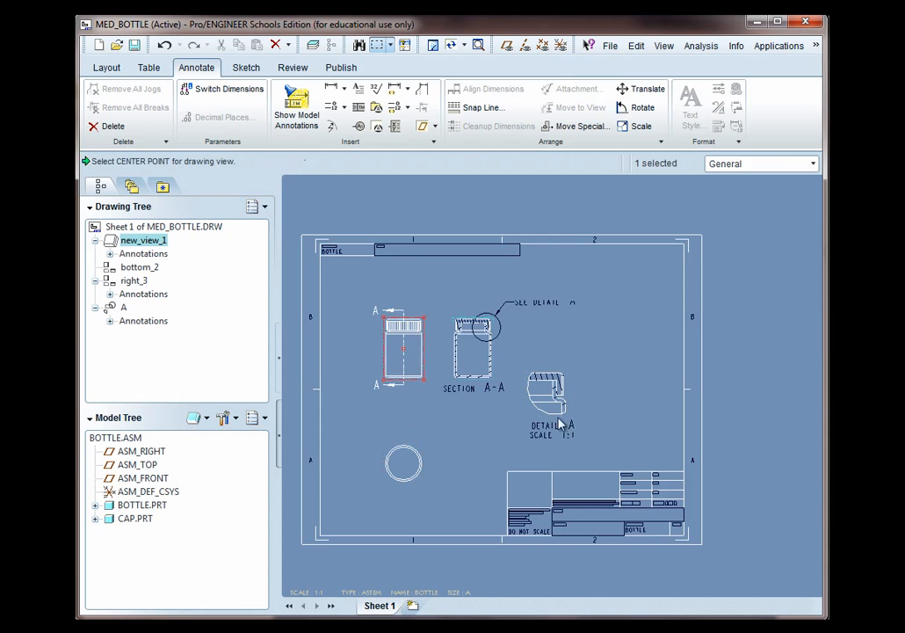
left_click(545, 379)
left_click_drag(545, 379, 545, 351)
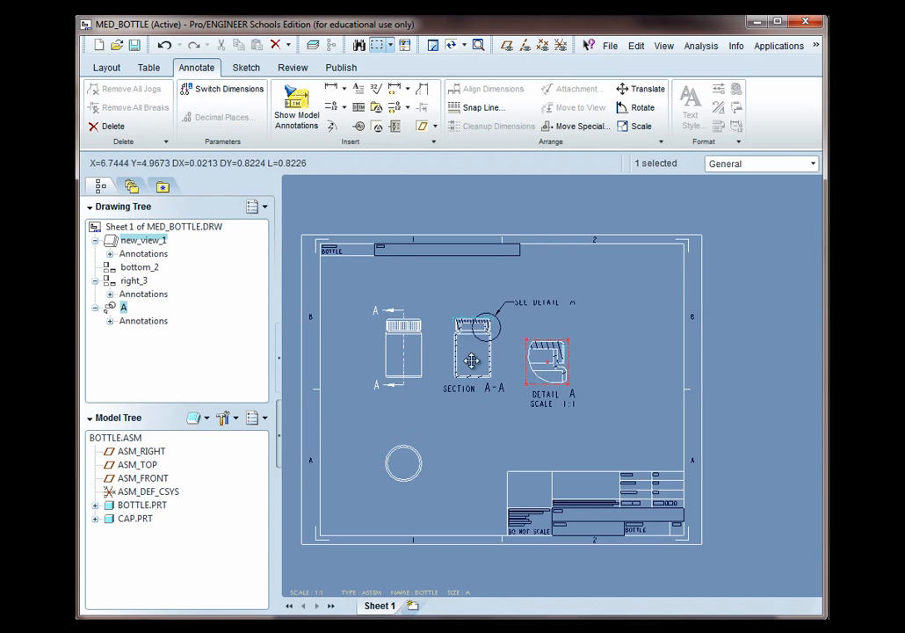
left_click(408, 360)
left_click_drag(412, 351, 412, 365)
left_click(406, 461)
left_click_drag(406, 461, 407, 436)
left_click(477, 445)
scroll(592, 344, "down", 2)
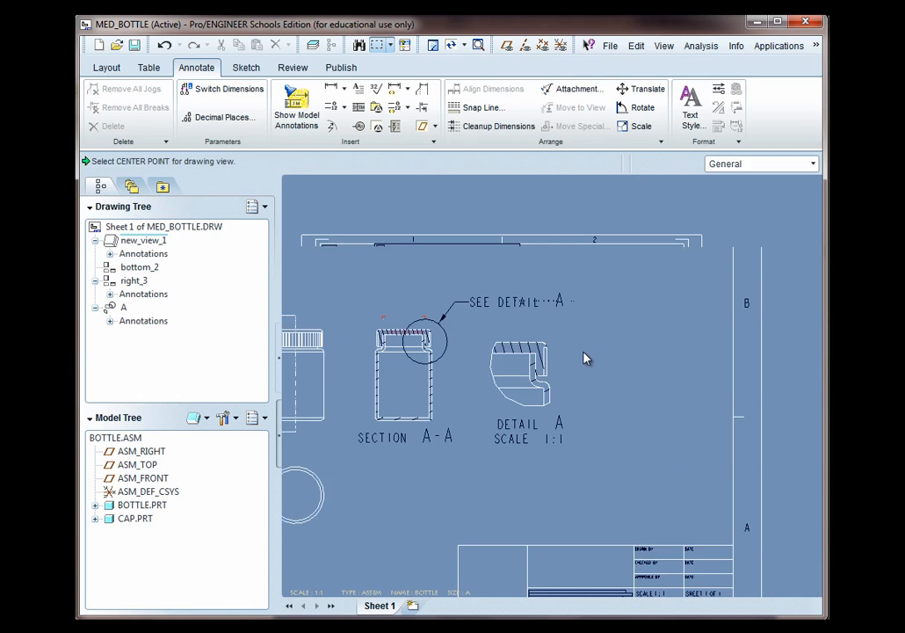
scroll(587, 359, "down", 1)
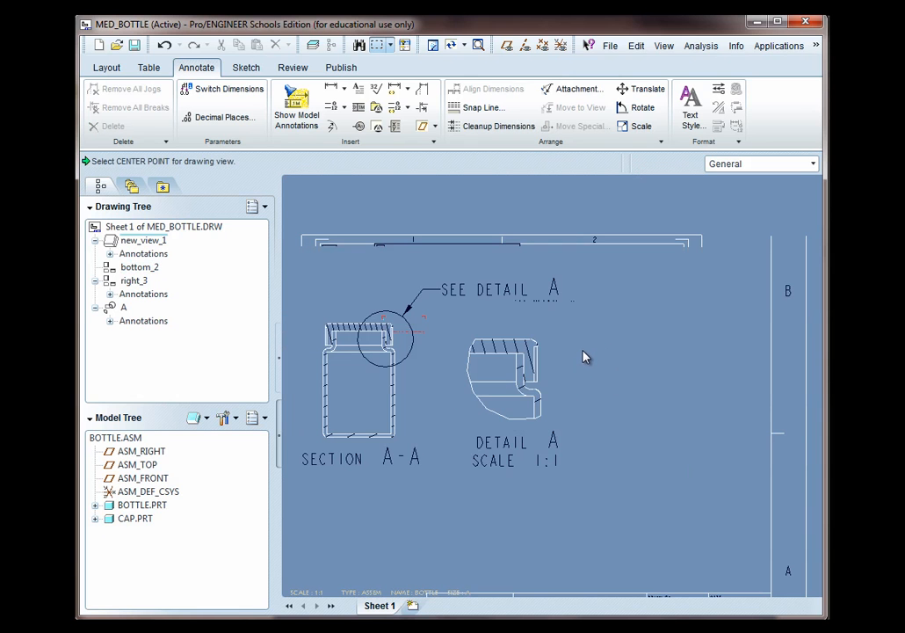
scroll(586, 357, "up", 2)
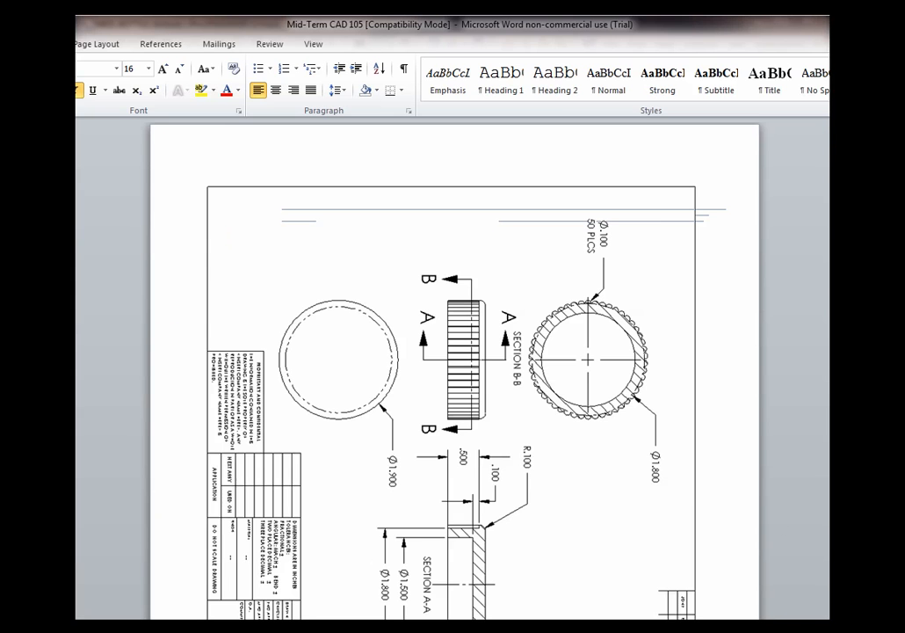
scroll(573, 421, "down", 8)
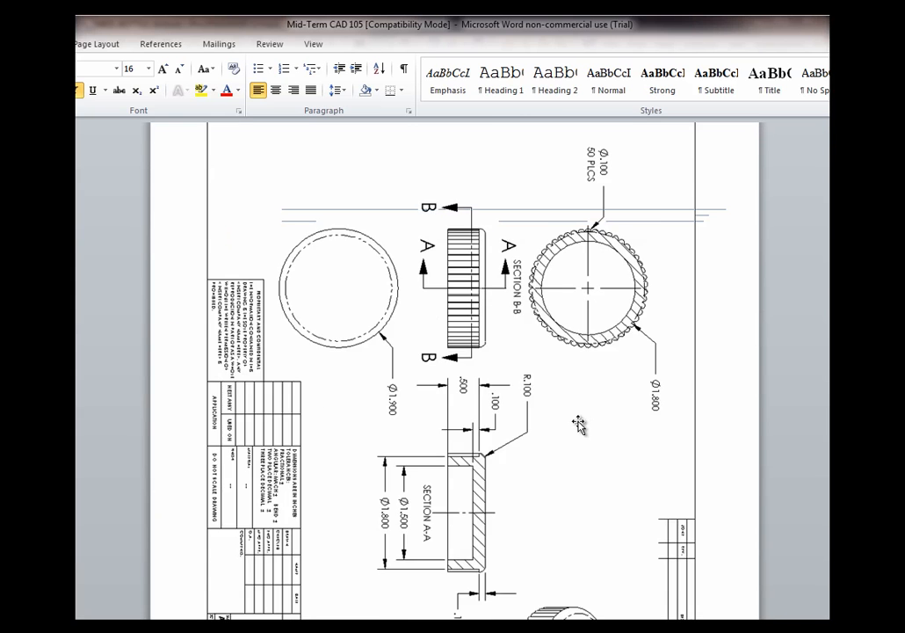
Scroll through the reference drawing in the Word document to review its views
scroll(573, 421, "down", 10)
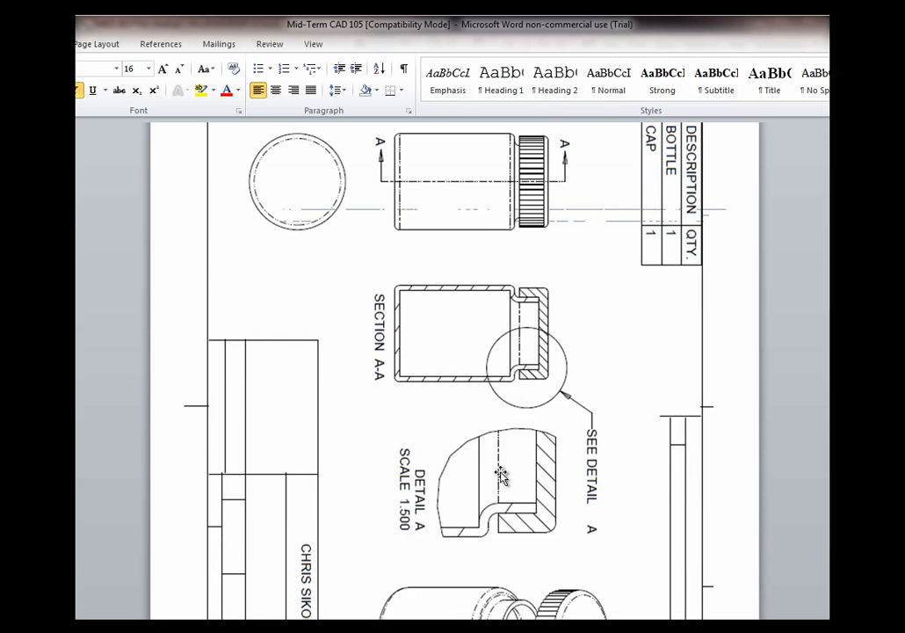
scroll(500, 470, "down", 3)
scroll(507, 466, "down", 1)
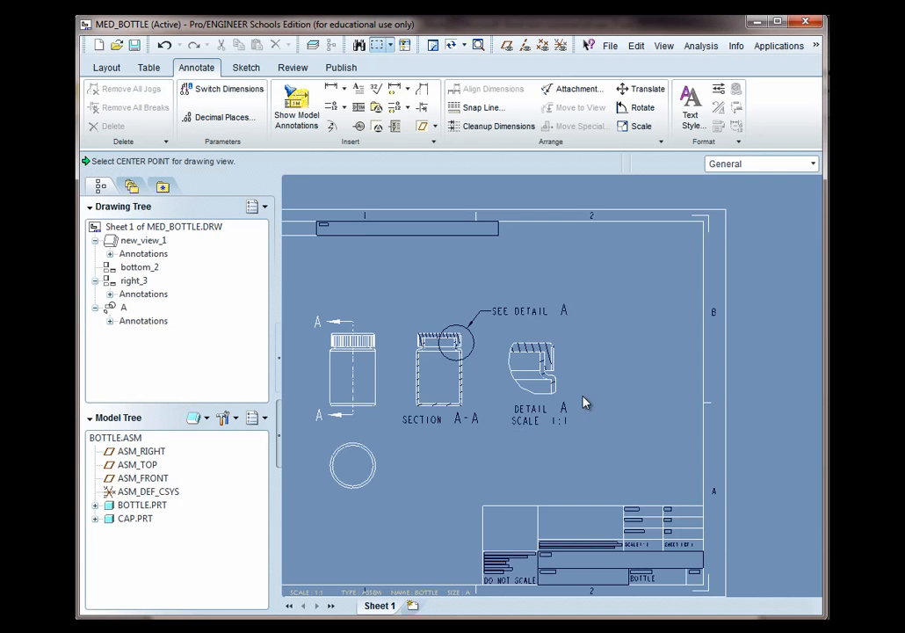
Insert a general view of the assembly with no combined state, placed right of detail view A, in isometric orientation
right_click(633, 334)
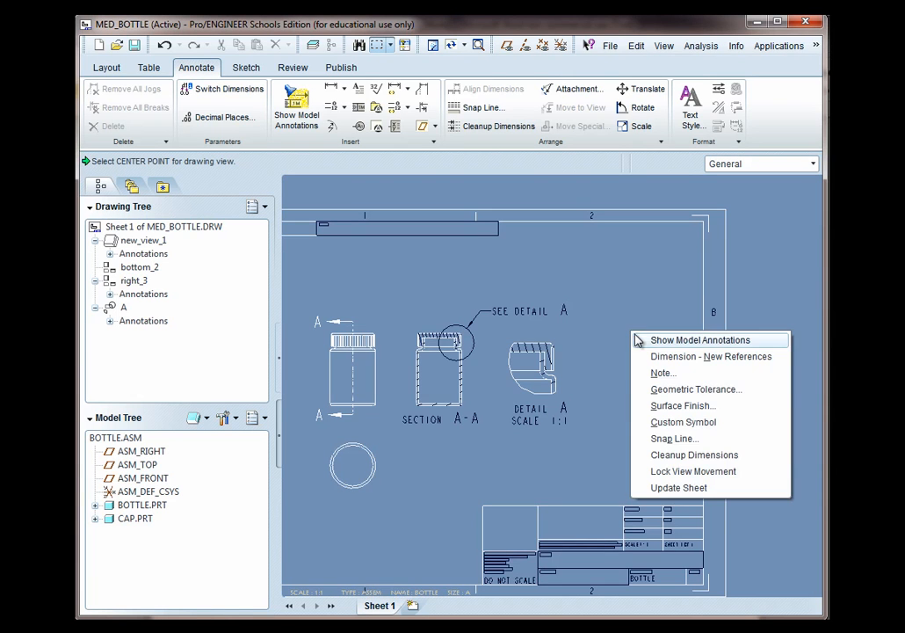
left_click(92, 64)
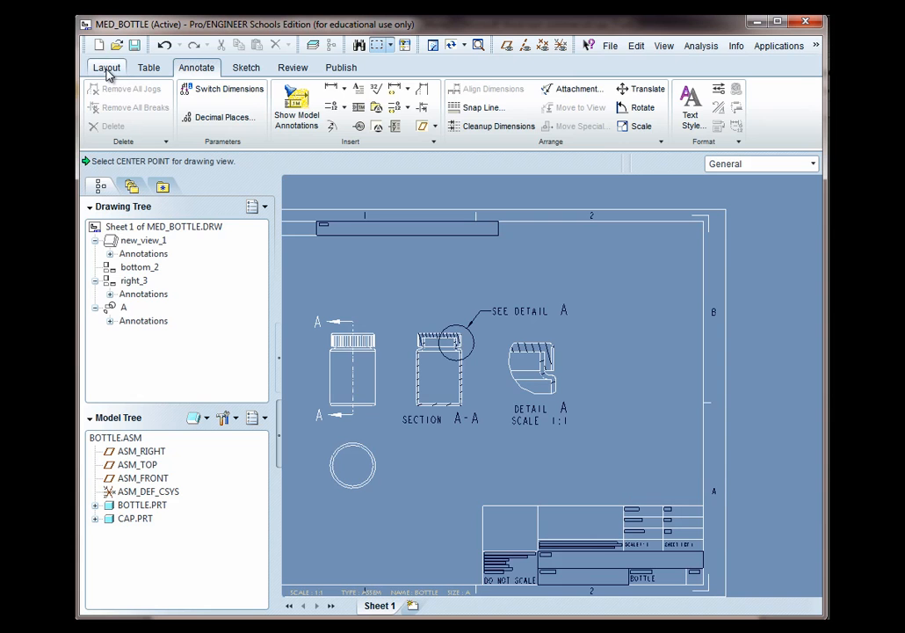
left_click(108, 71)
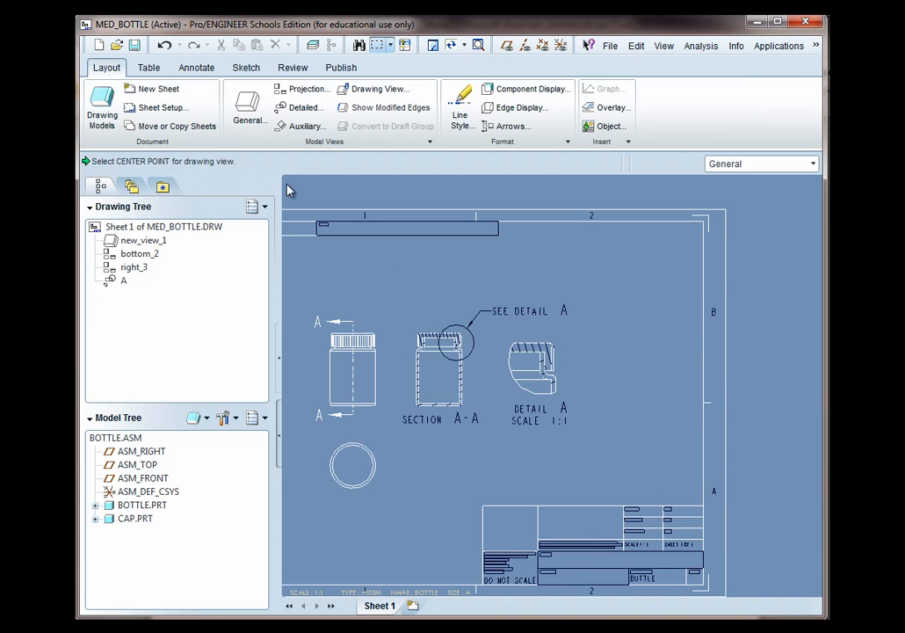
right_click(644, 348)
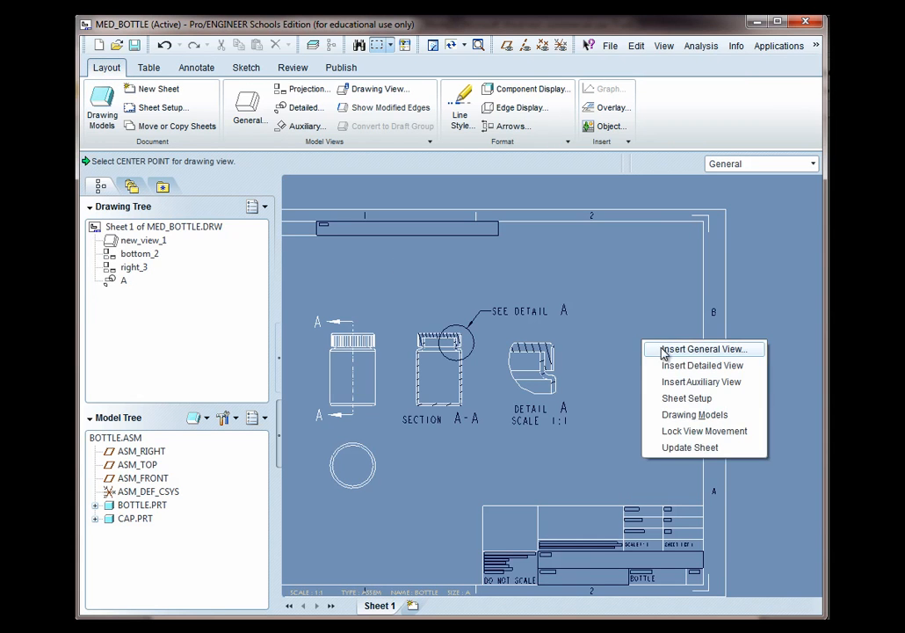
left_click(670, 351)
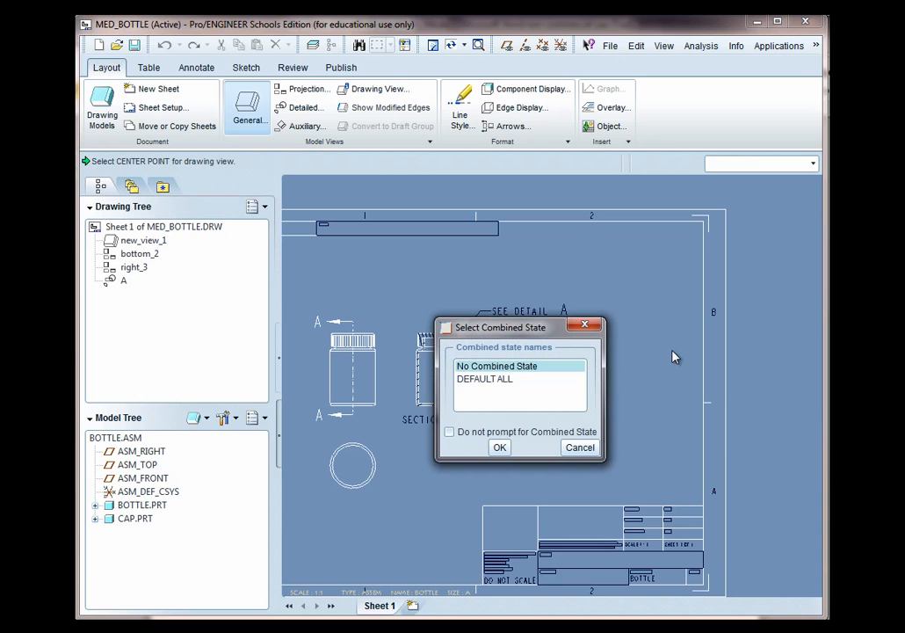
left_click(499, 448)
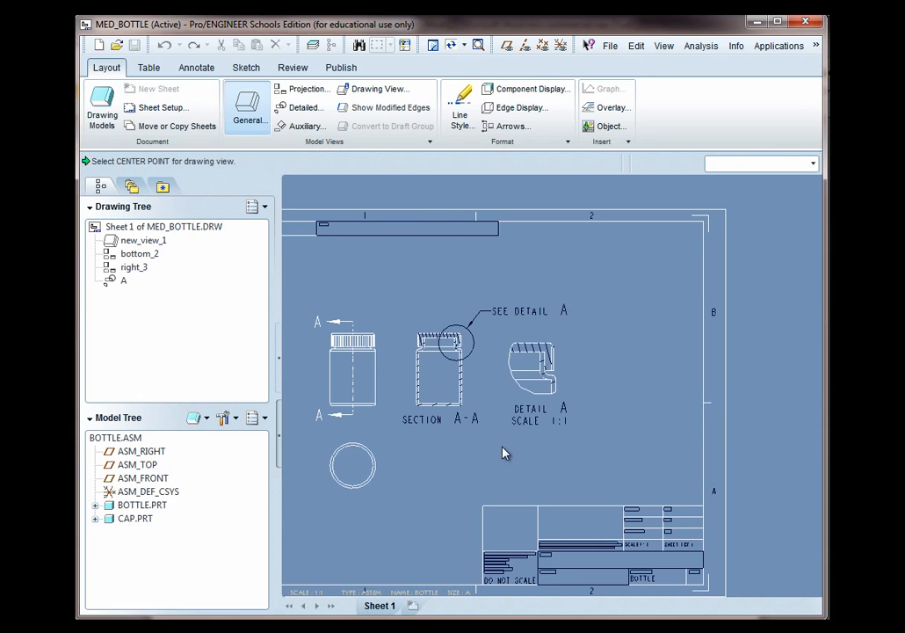
left_click(626, 371)
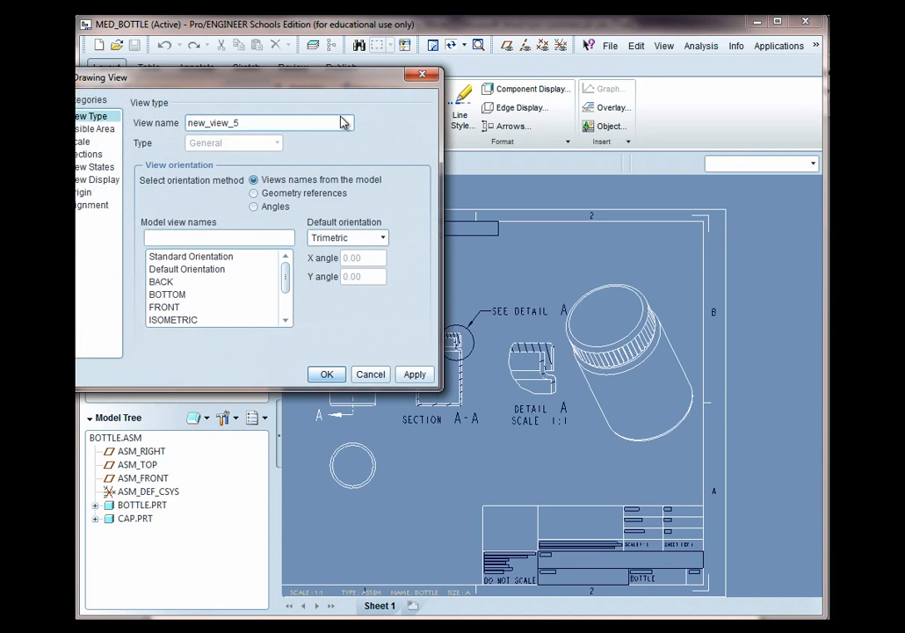
left_click_drag(330, 85, 389, 126)
left_click(443, 280)
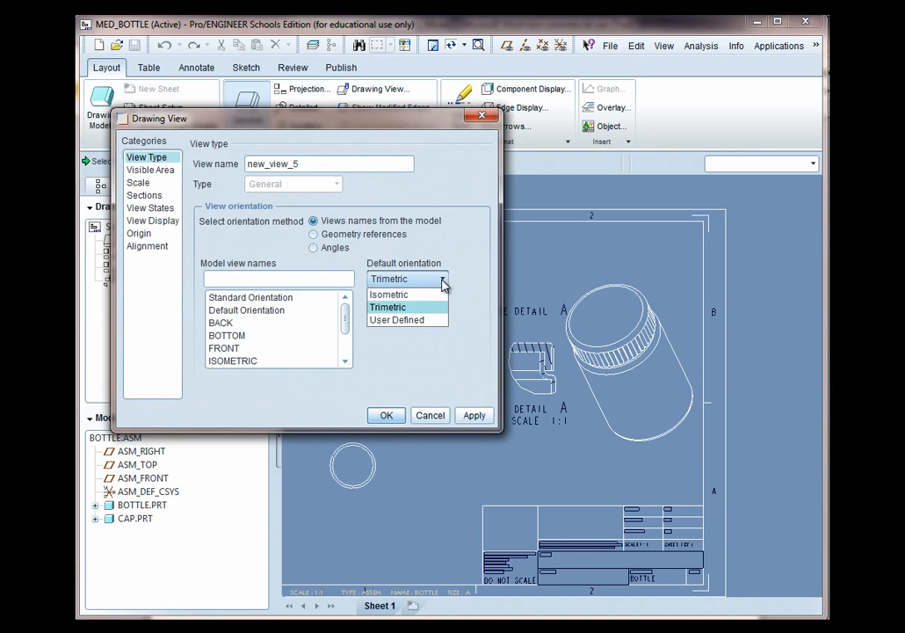
left_click(420, 296)
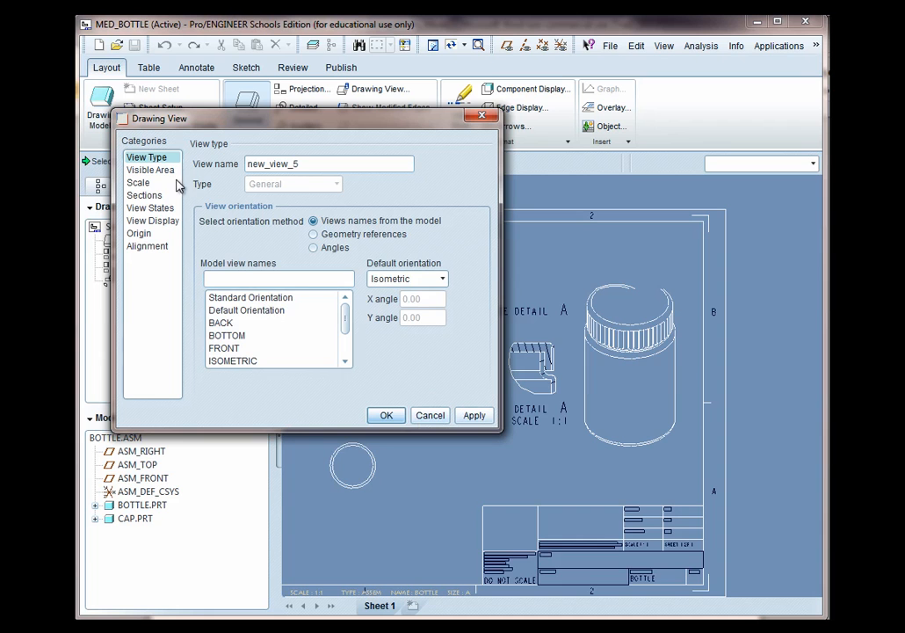
Set the isometric view's custom scale to 0.500
left_click(141, 183)
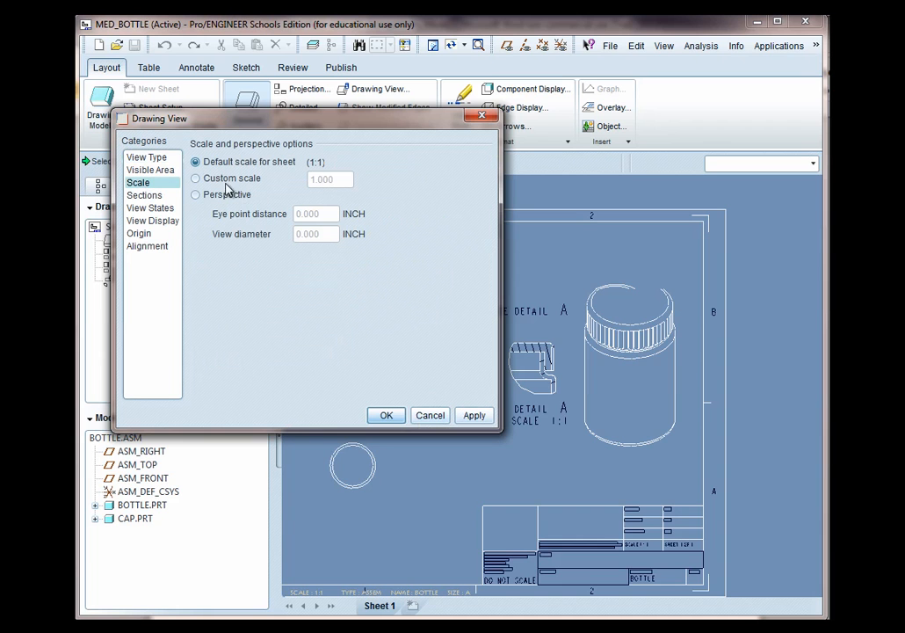
left_click(230, 178)
key("BackSpace")
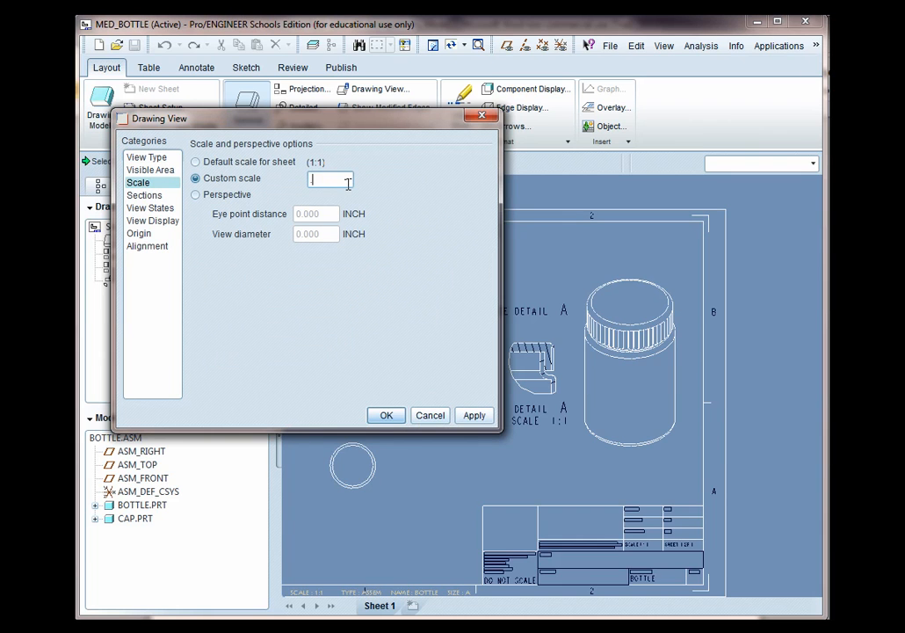
type("0.500")
left_click(474, 415)
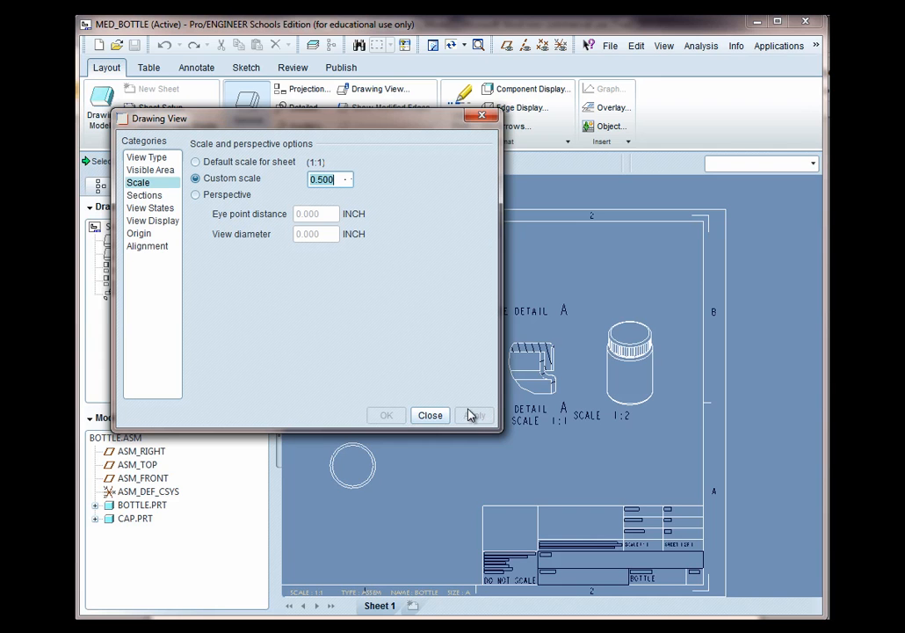
Explode the components in the isometric view using the default explode state, then close the dialog
left_click(149, 211)
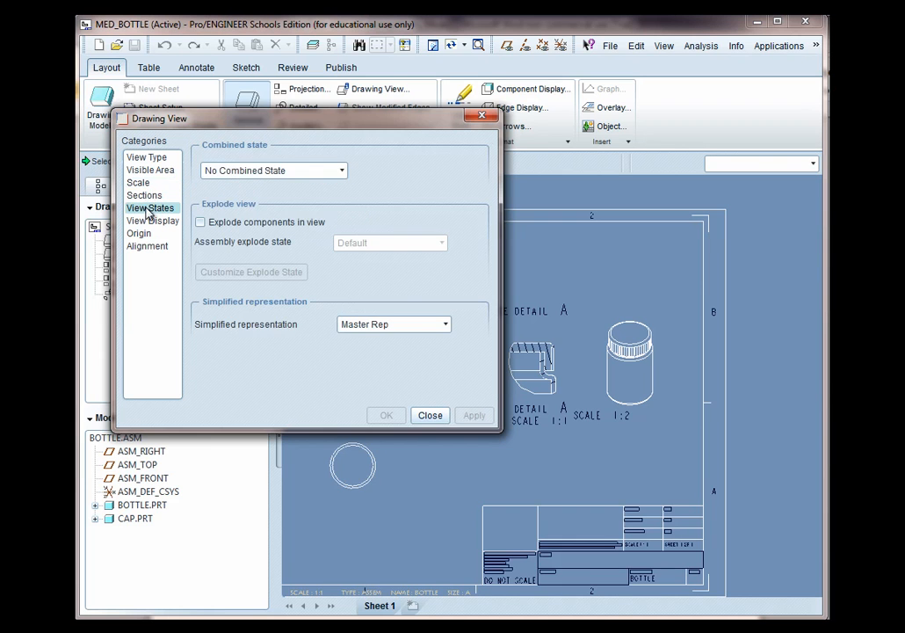
left_click(201, 222)
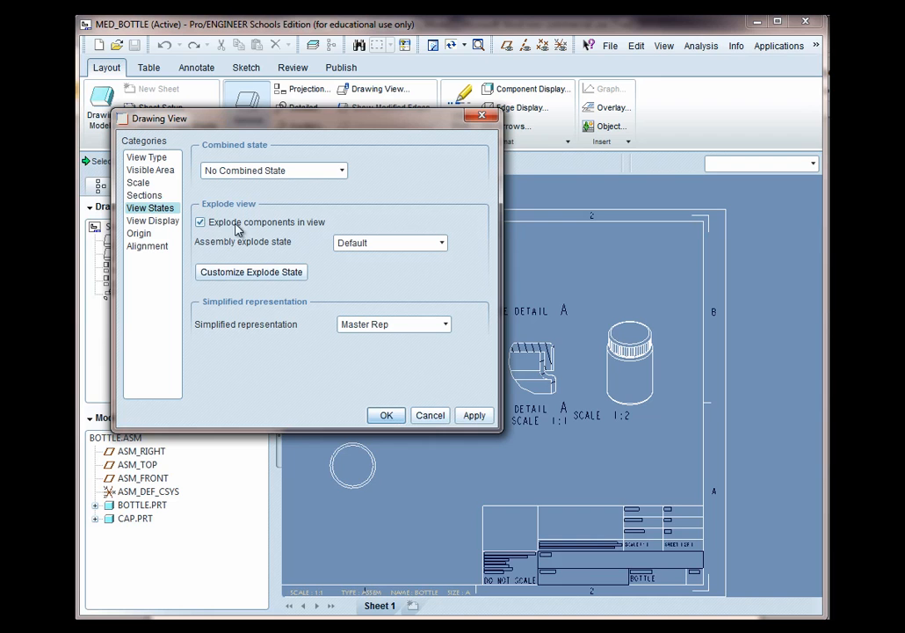
left_click(475, 415)
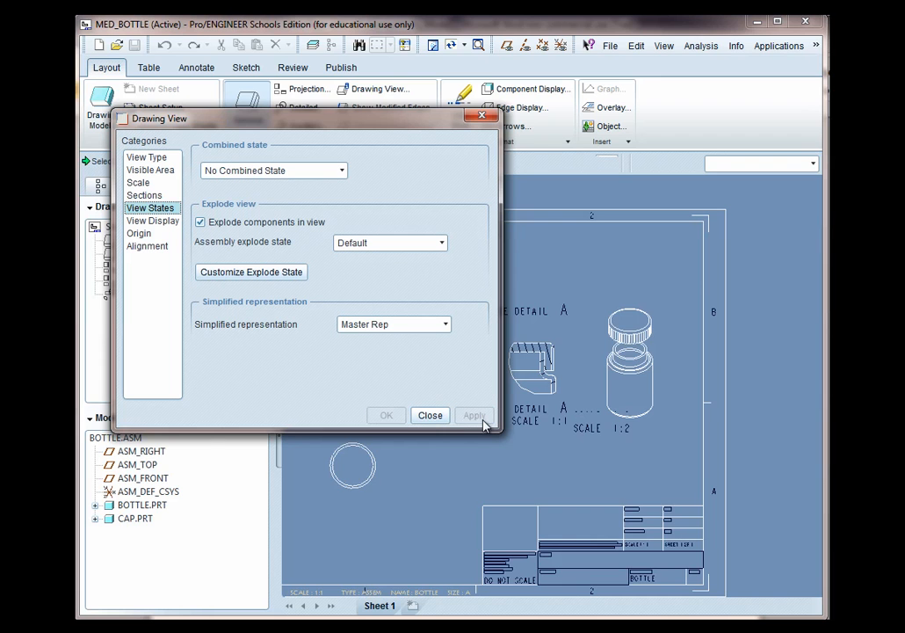
left_click(429, 416)
Erase the SCALE 1:2 note beneath the isometric view
scroll(622, 411, "up", 2)
scroll(622, 411, "up", 1)
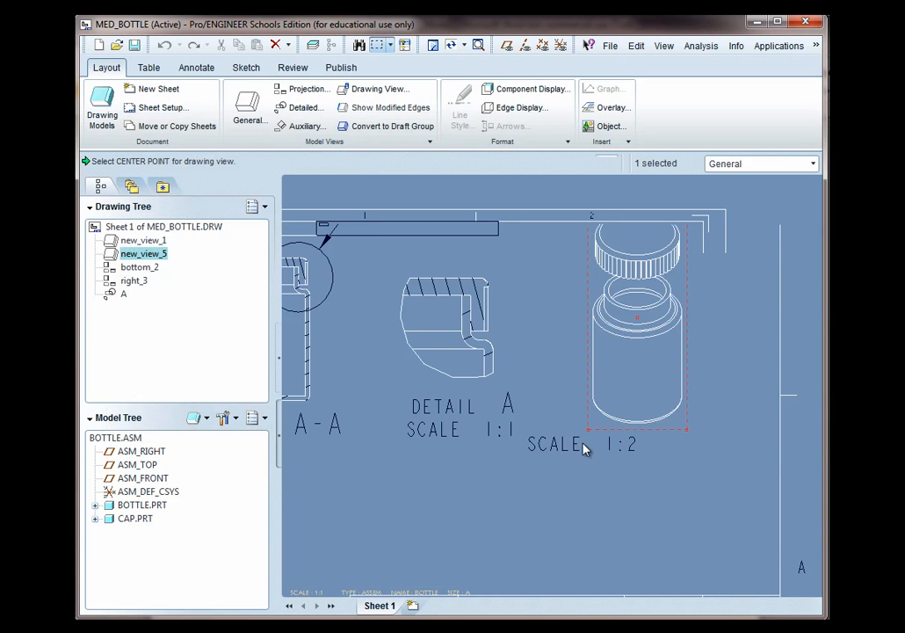
left_click(570, 448)
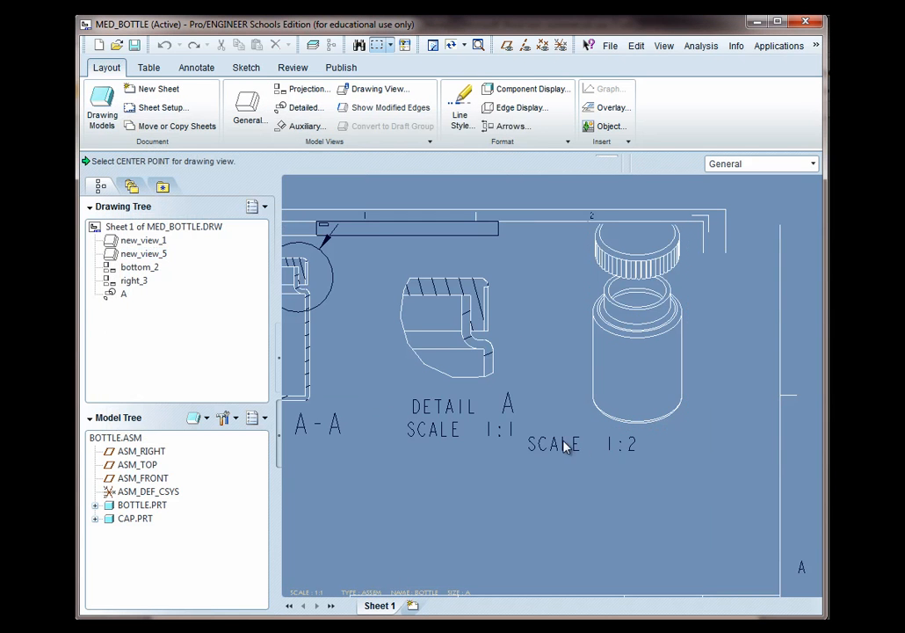
left_click(655, 418)
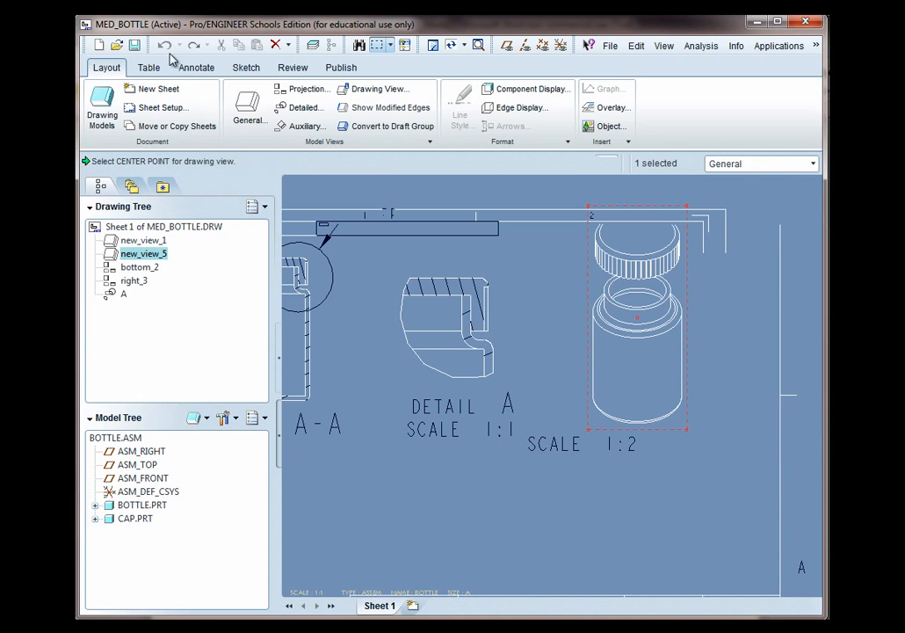
left_click(197, 69)
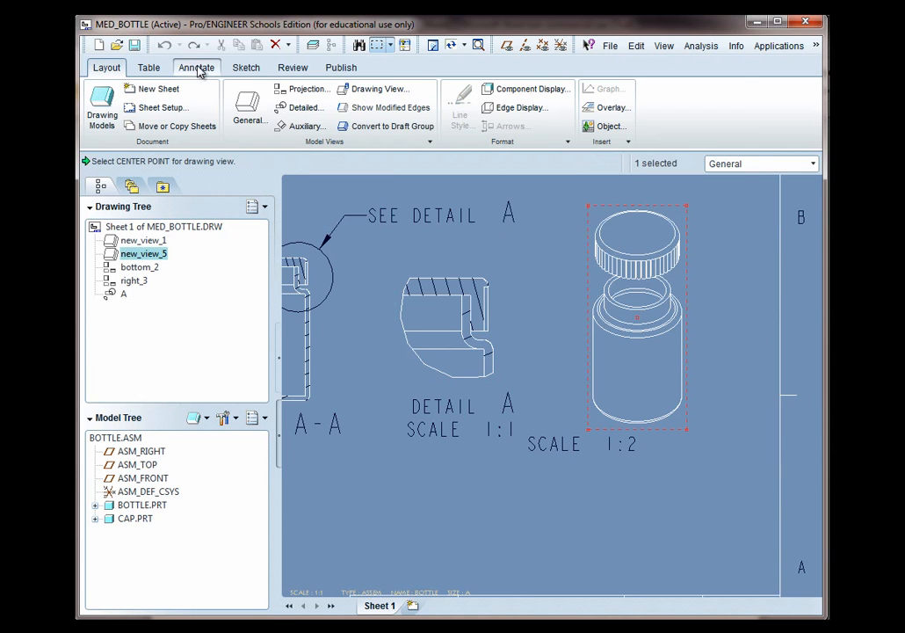
left_click(574, 445)
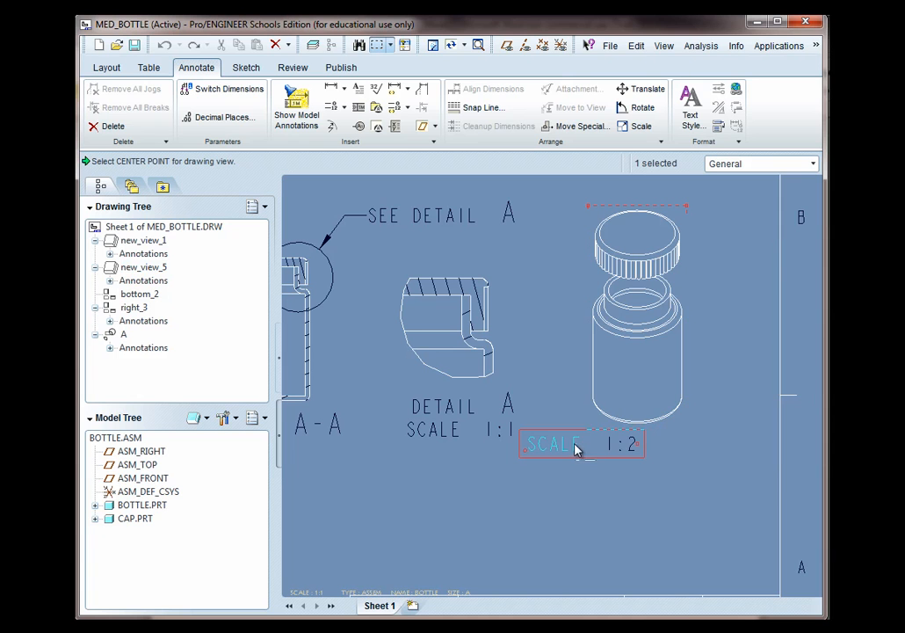
right_click(574, 444)
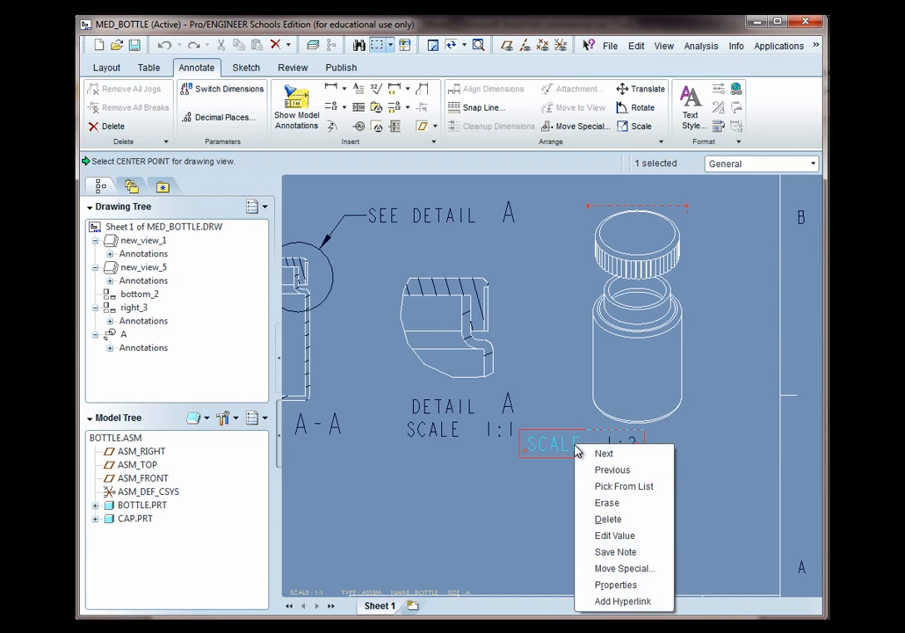
left_click(610, 506)
Show the A_1 datum axis in the bottom view as a model annotation
scroll(600, 519, "down", 5)
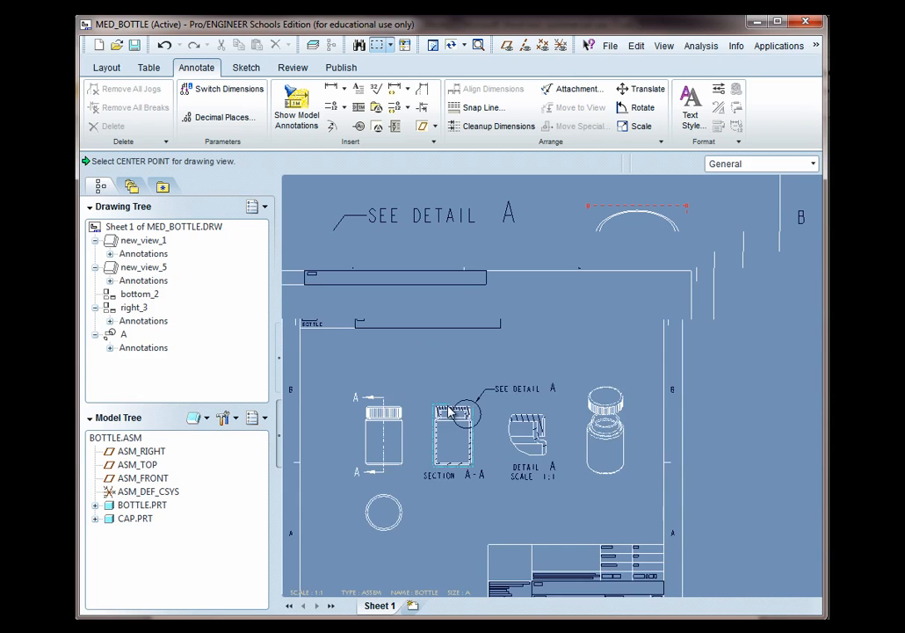
scroll(413, 501, "up", 1)
scroll(503, 476, "up", 1)
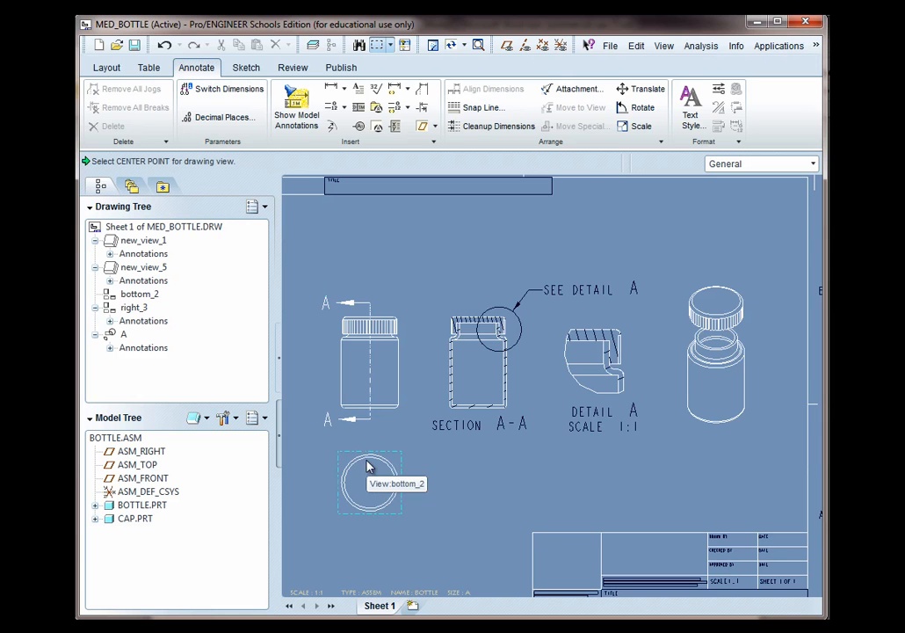
left_click(394, 467)
scroll(370, 497, "up", 2)
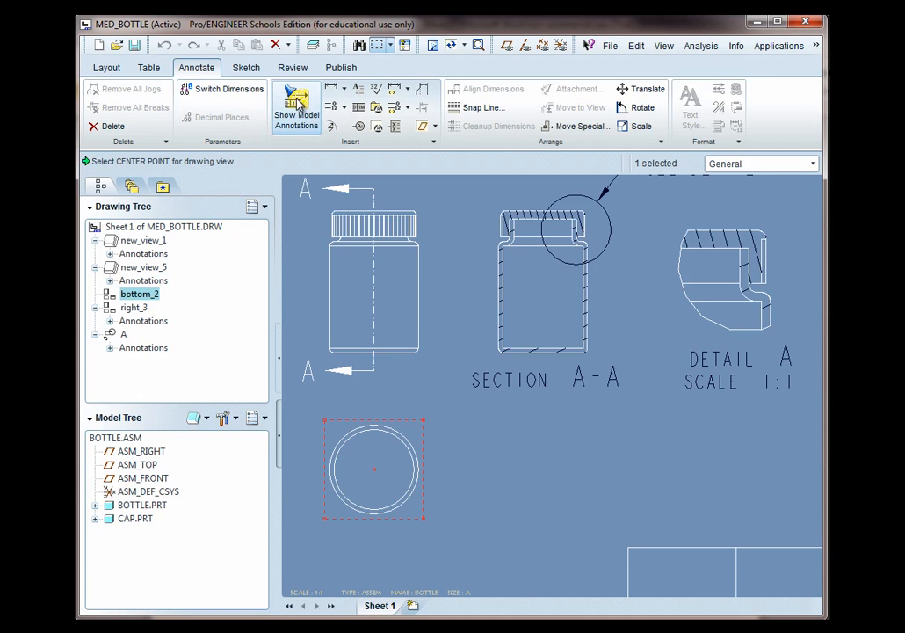
left_click(297, 104)
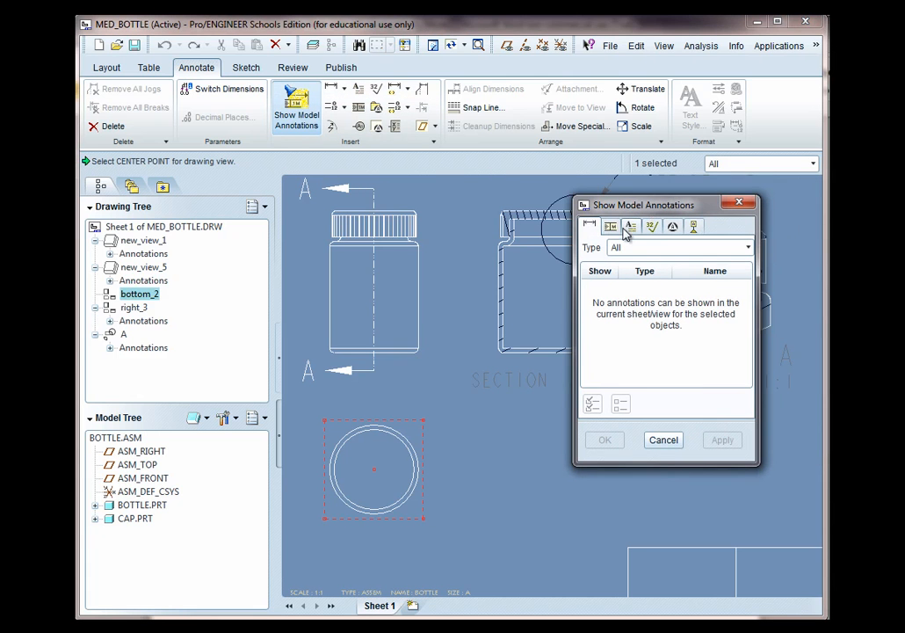
left_click(694, 228)
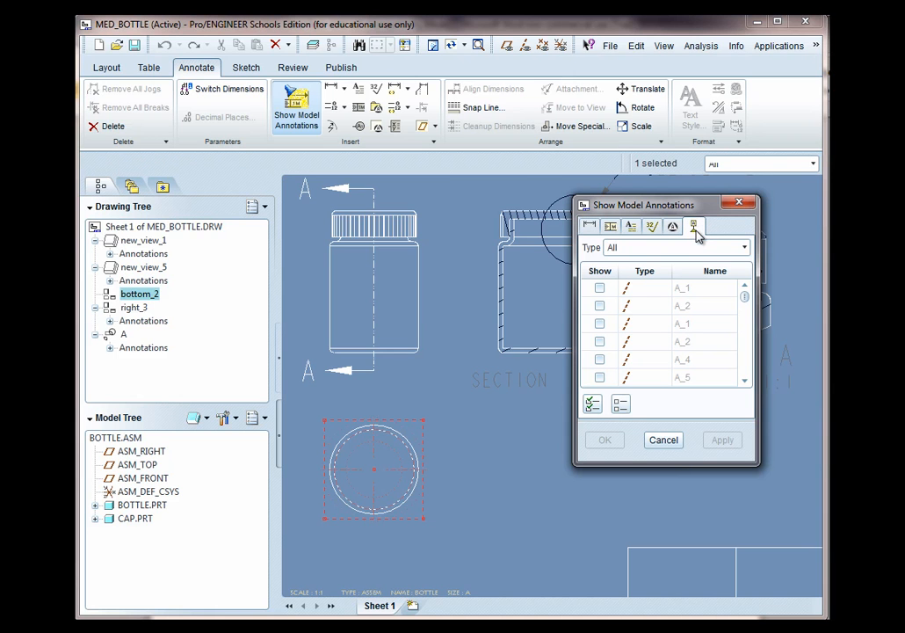
left_click(396, 477)
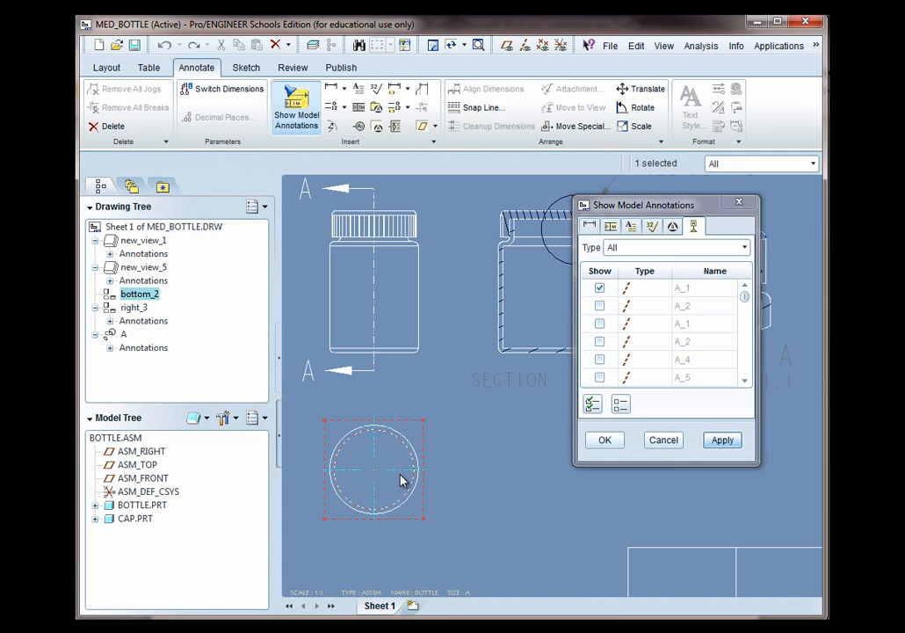
left_click(604, 441)
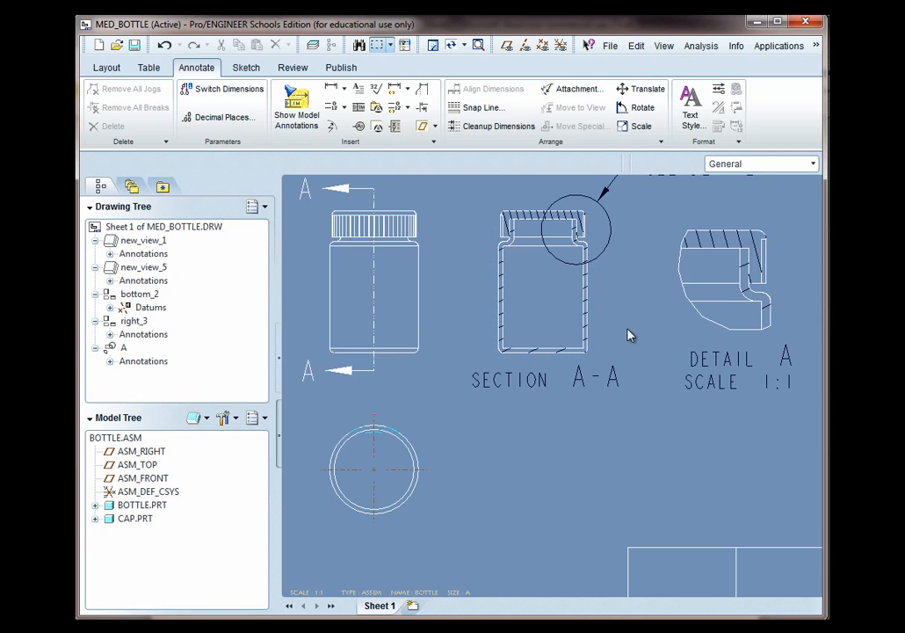
scroll(456, 492, "down", 1)
scroll(538, 437, "down", 1)
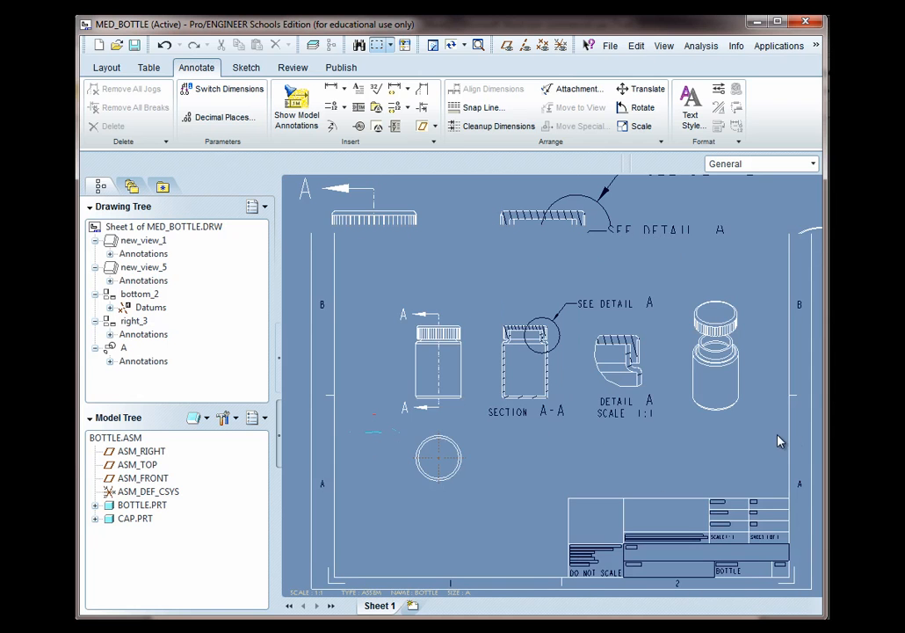
scroll(734, 426, "up", 1)
scroll(752, 418, "down", 1)
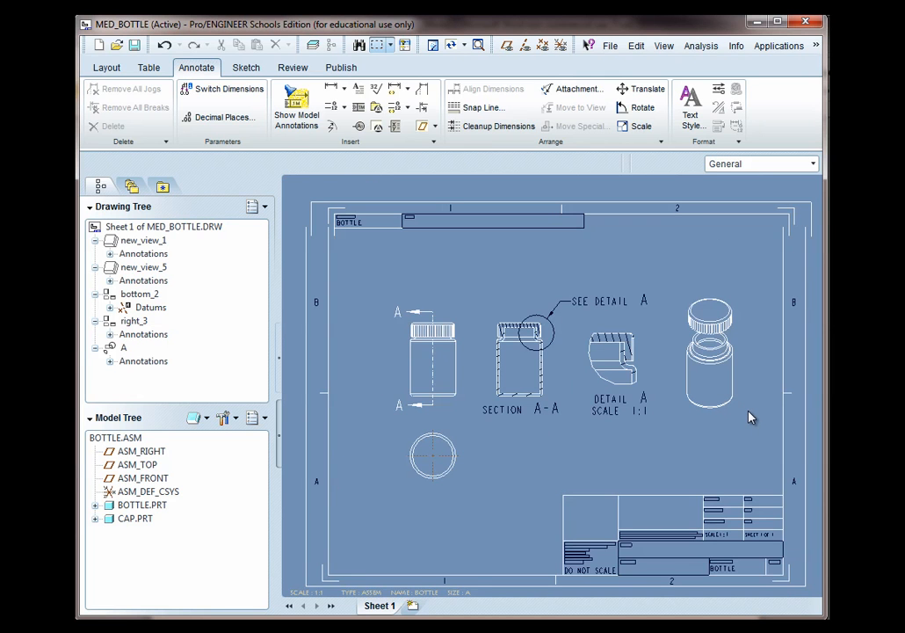